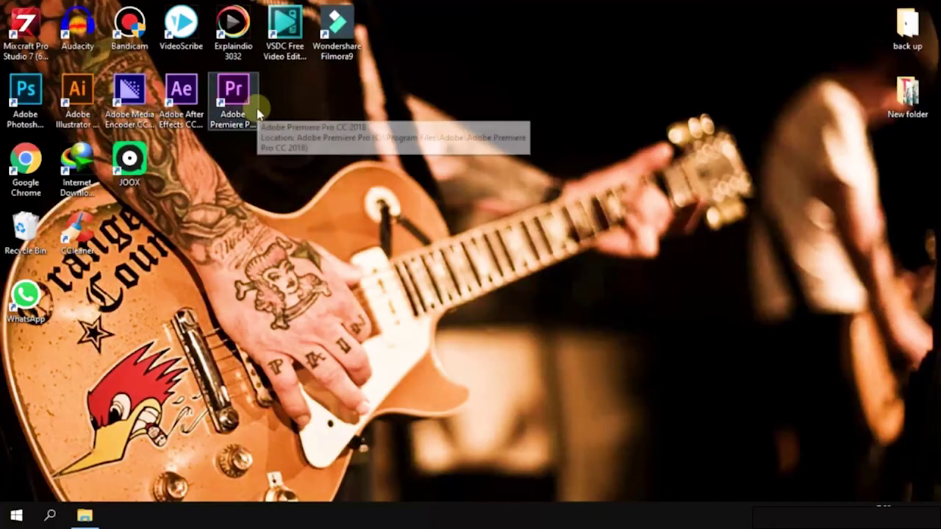
Step: Launch Adobe After Effects CC 2018 from the desktop shortcut to an empty Untitled Project
double_click(188, 95)
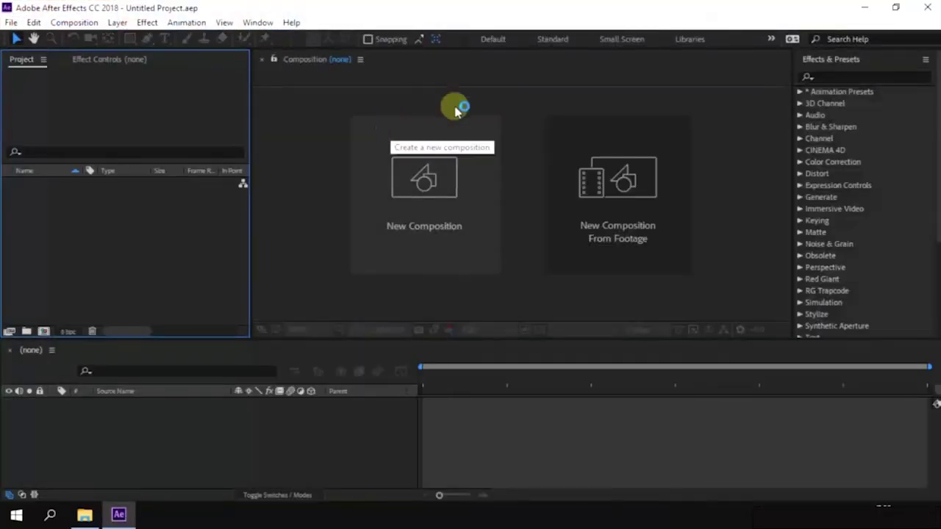
Step: Create composition 'logo ltv' at 1280×720, 30 fps, 10 seconds, with Third preview resolution
left_click(444, 187)
type("logo lt")
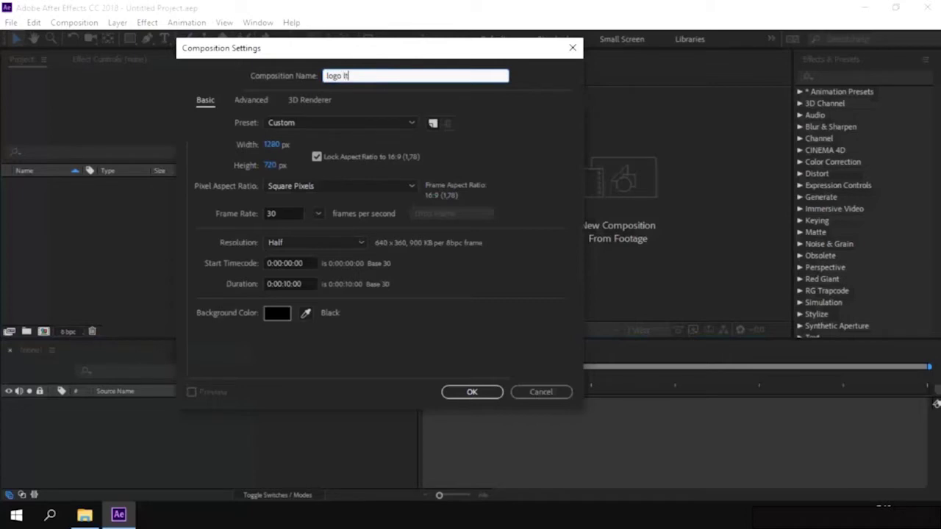
key("Return")
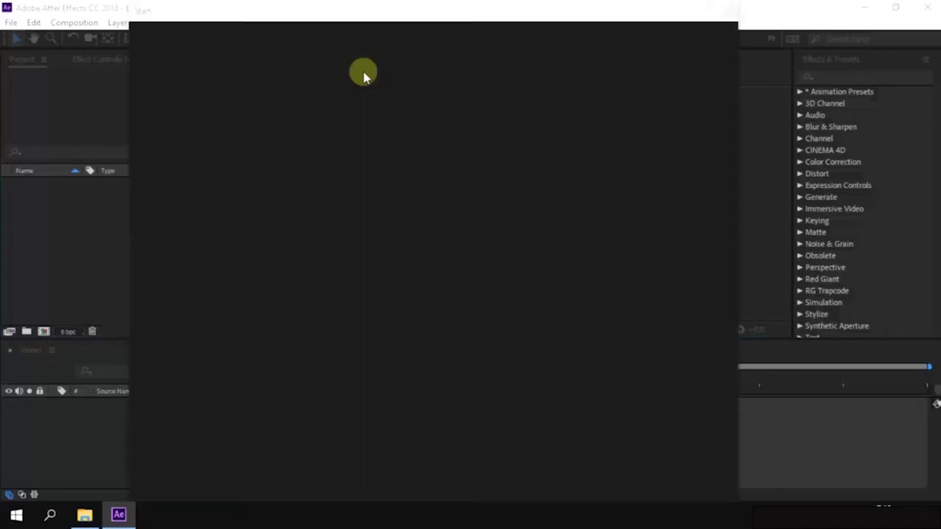
left_click(729, 11)
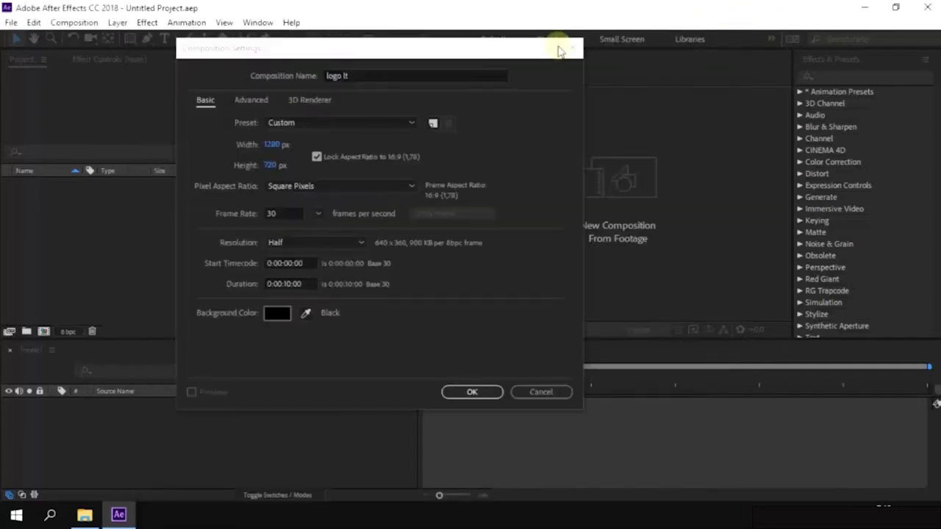
left_click(372, 72)
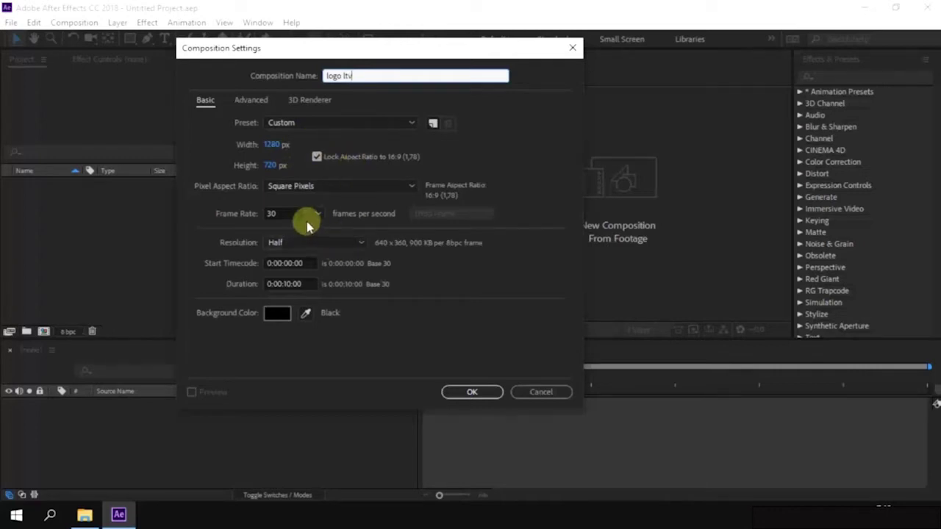
left_click(287, 213)
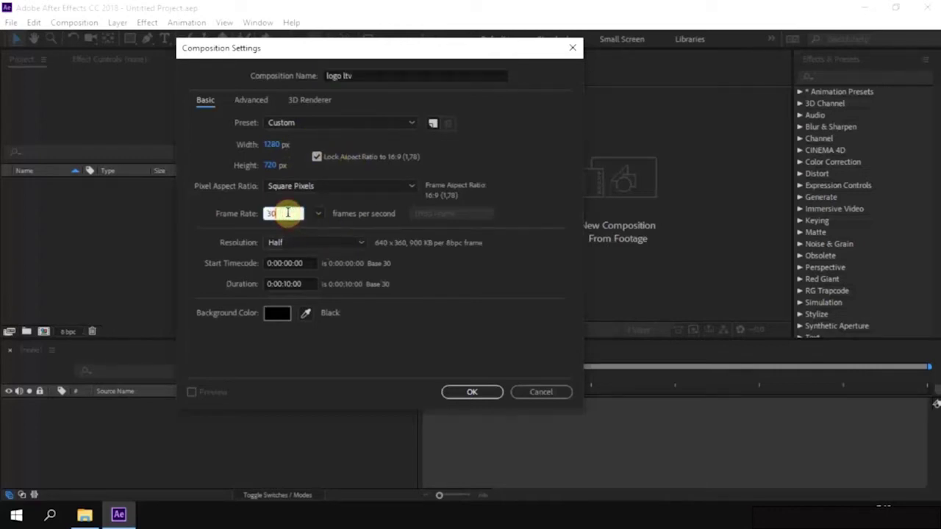
left_click(335, 237)
left_click(319, 214)
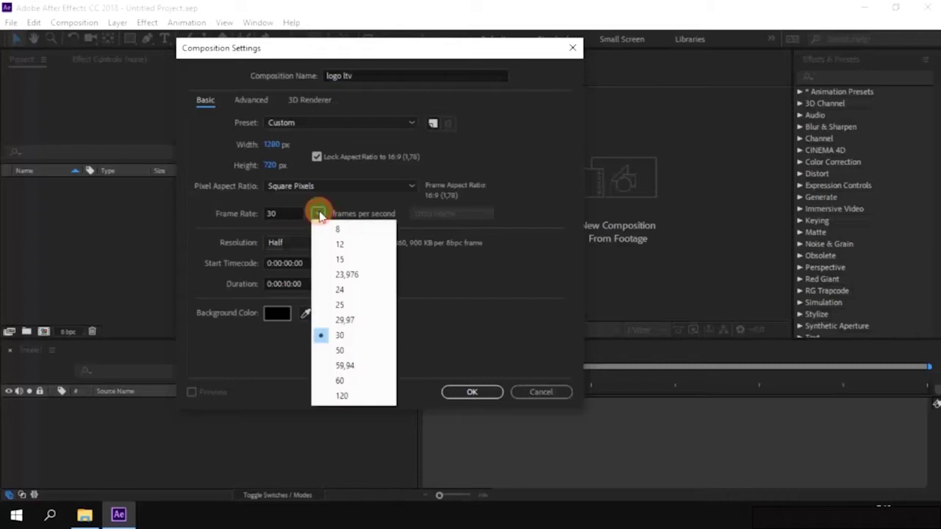
left_click(206, 227)
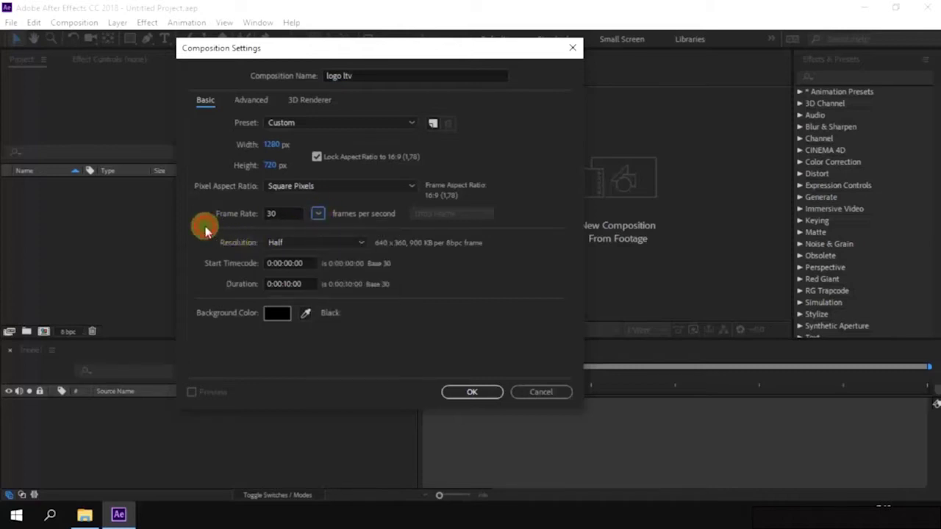
left_click(338, 250)
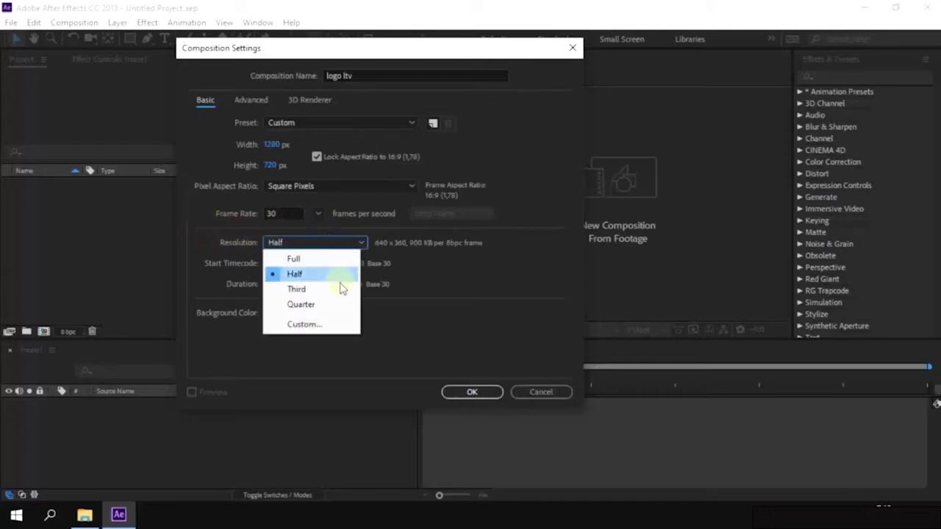
left_click(343, 286)
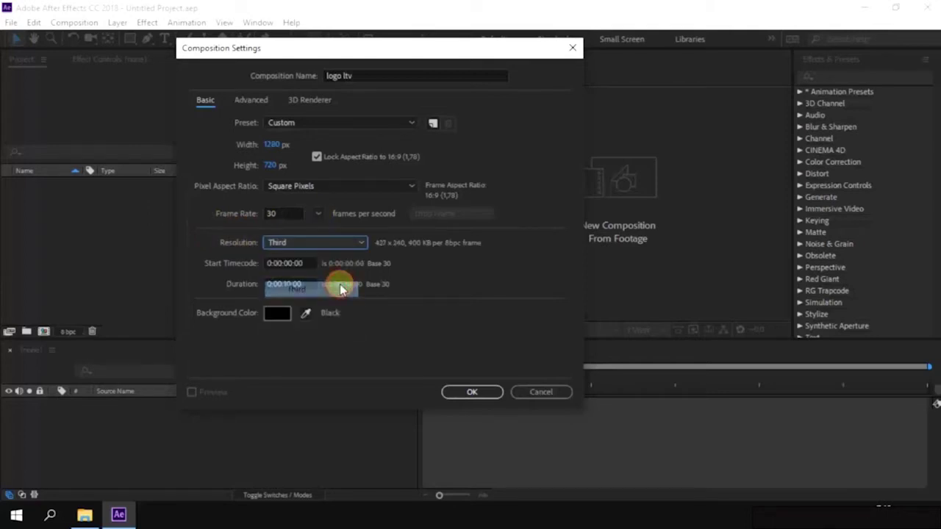
left_click(458, 393)
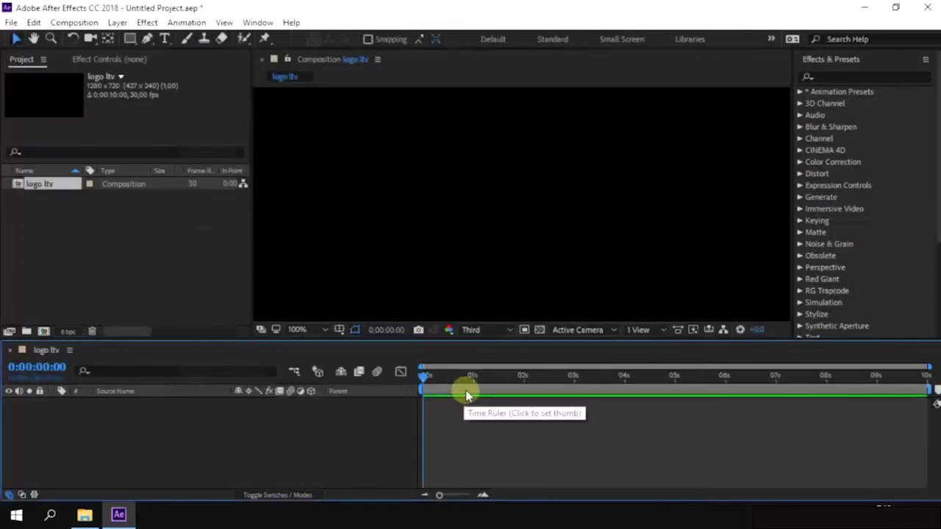
Step: Import the image ltv logo-01.png into the project as footage
scroll(502, 200, "down", 2)
scroll(502, 203, "down", 2)
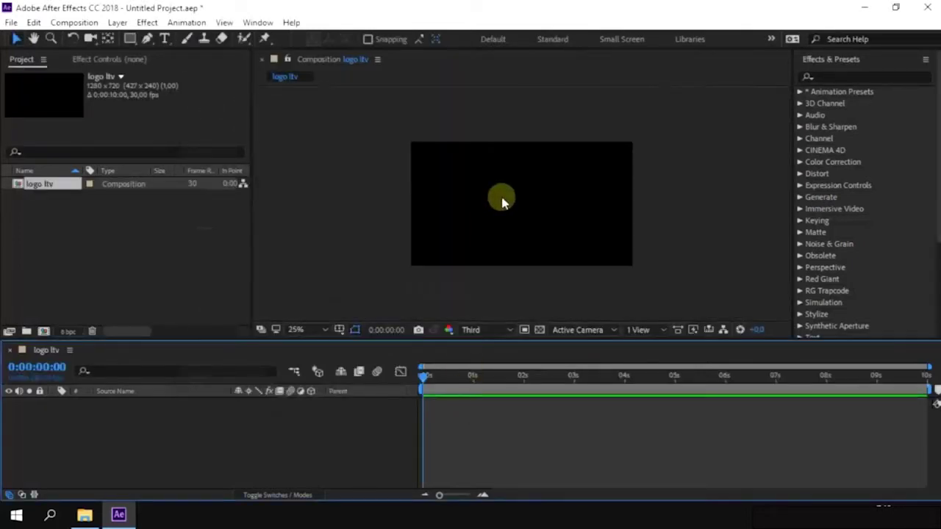
right_click(135, 239)
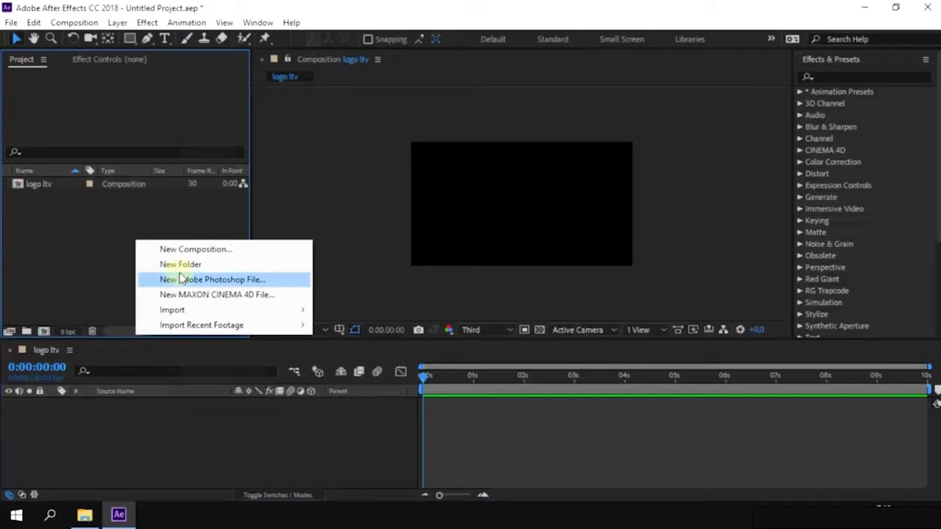
left_click(187, 311)
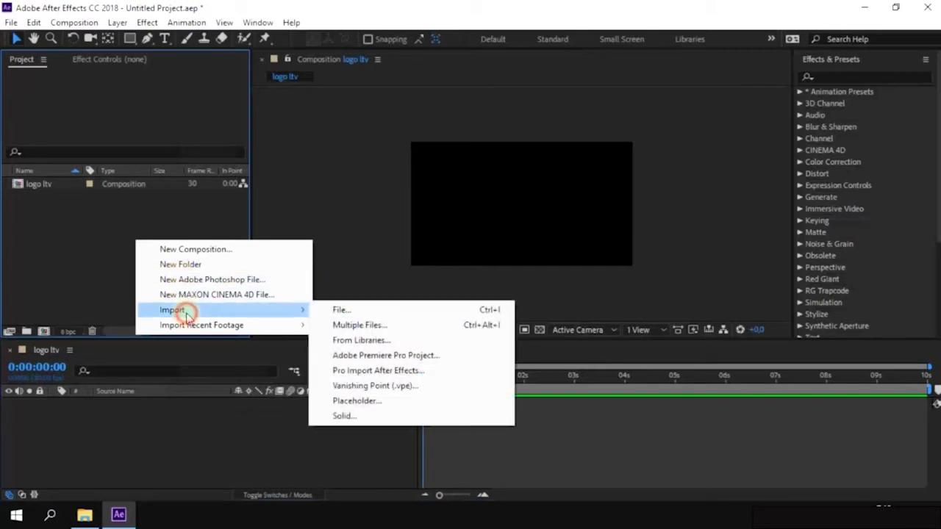
left_click(321, 309)
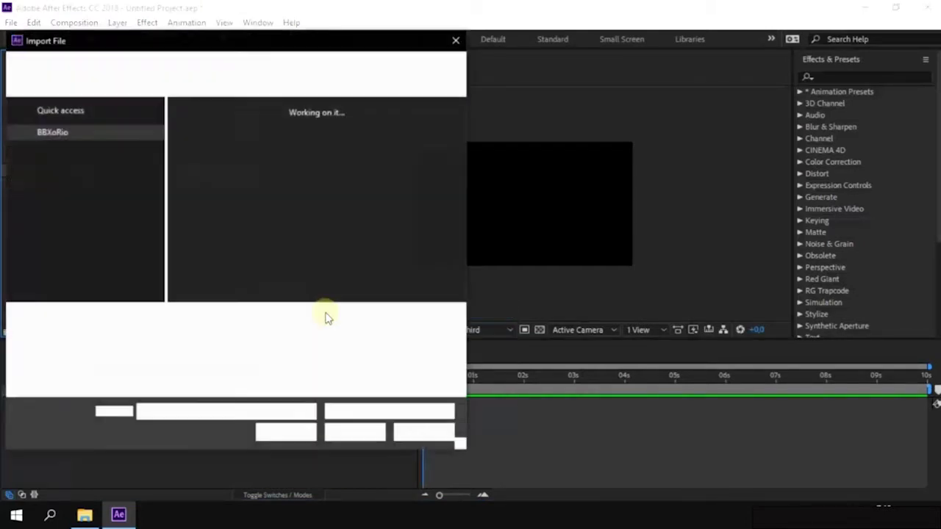
left_click(330, 227)
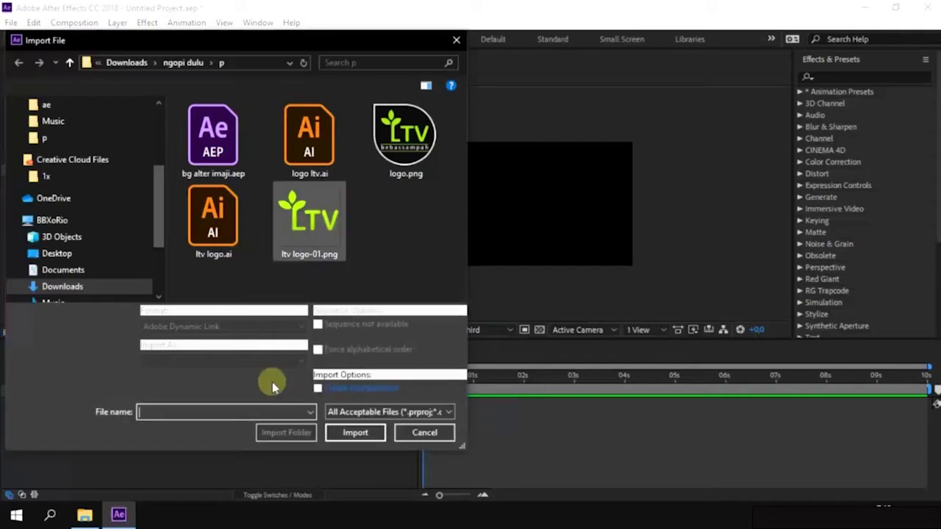
left_click(339, 422)
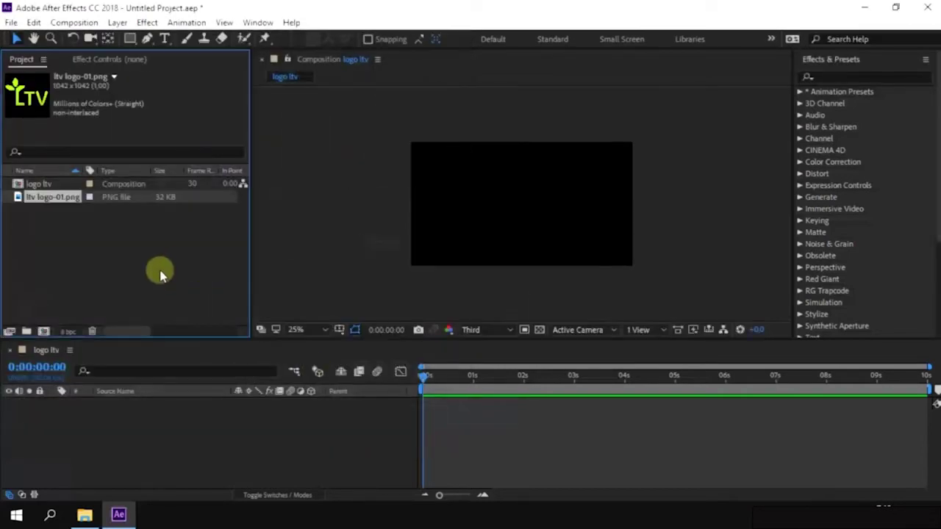
Step: Add a black 1280×720 solid layer, Black Solid 1, to the logo ltv composition
right_click(140, 431)
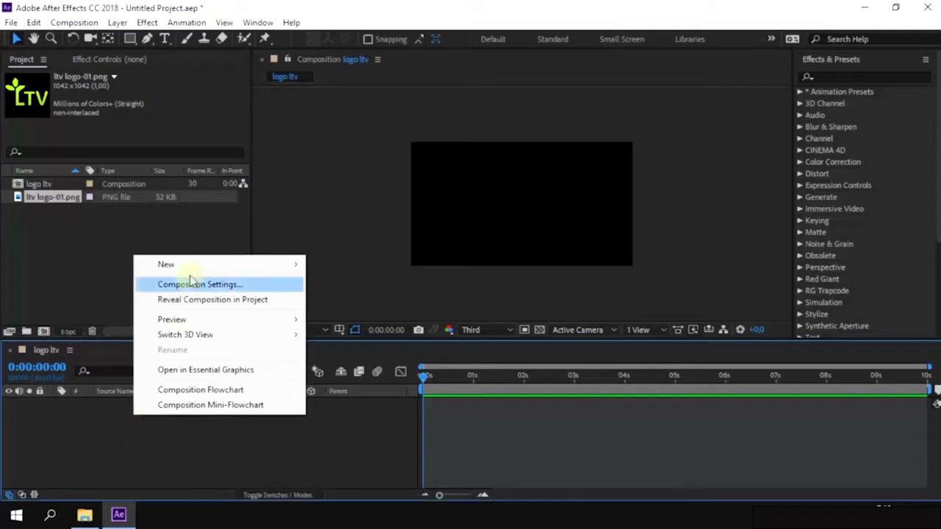
mouse_move(194, 266)
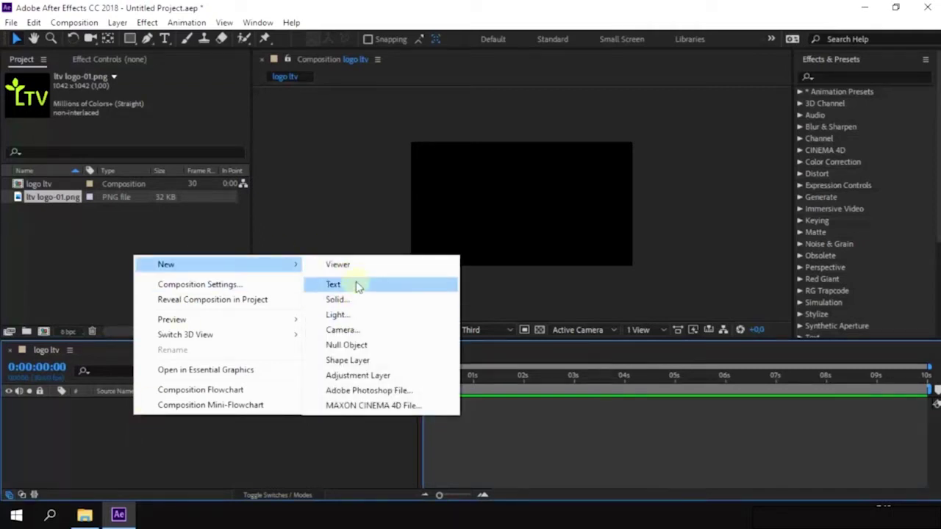
left_click(361, 307)
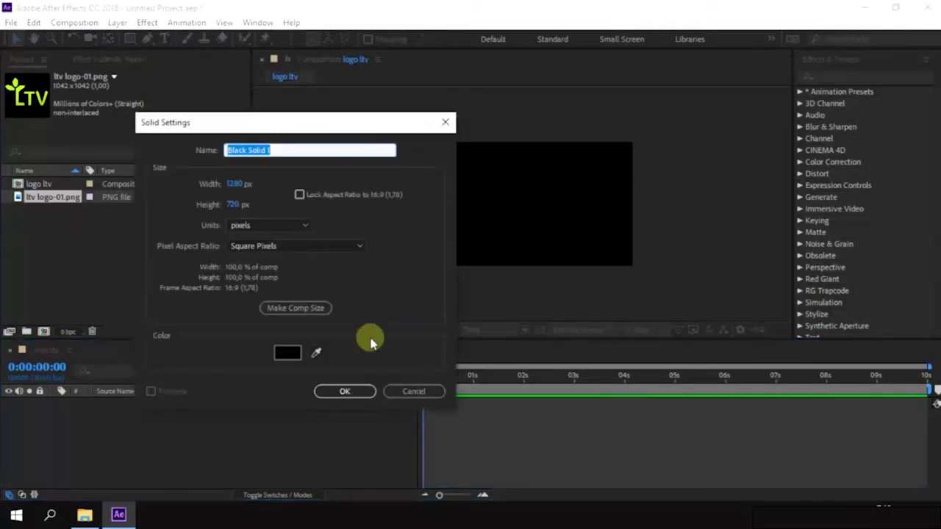
left_click(347, 392)
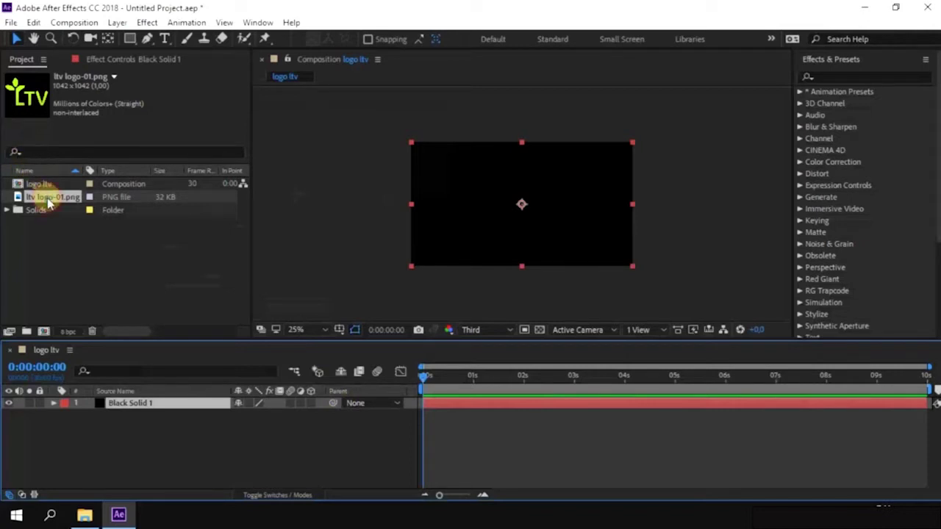
Step: Place ltv logo-01.png above Black Solid 1 and set its Scale to 68%
left_click_drag(48, 204, 521, 206)
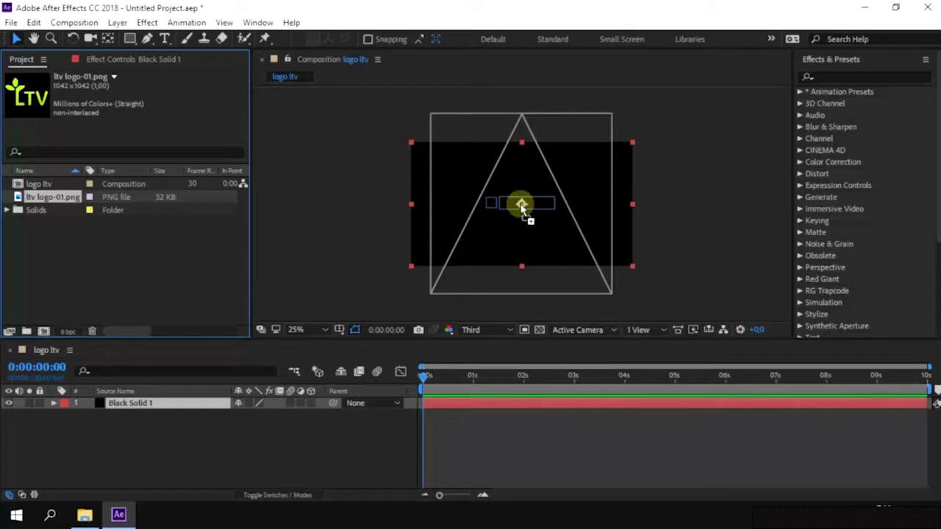
left_click_drag(521, 206, 522, 207)
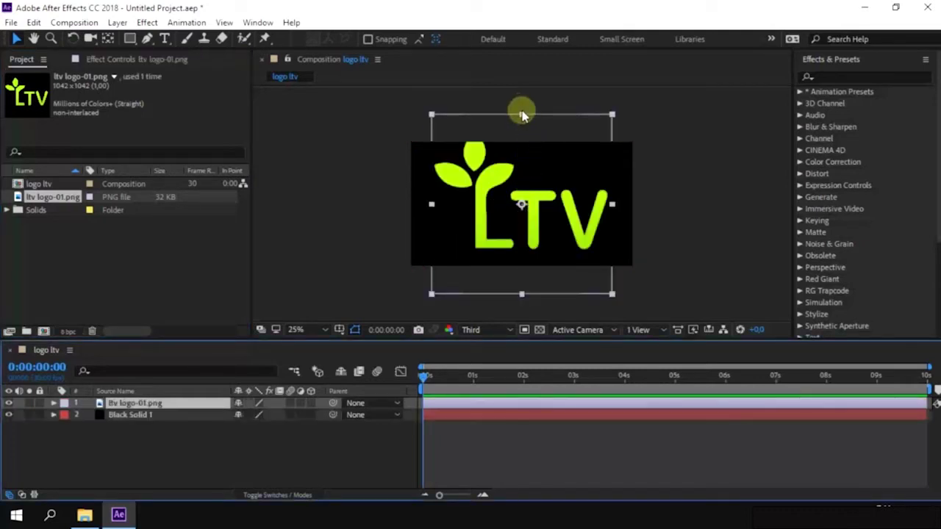
key("s")
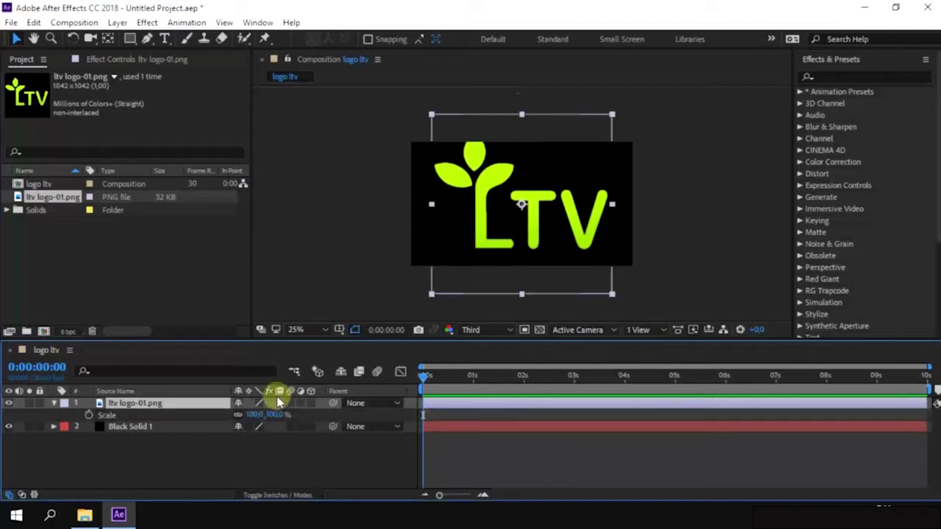
left_click_drag(253, 415, 234, 416)
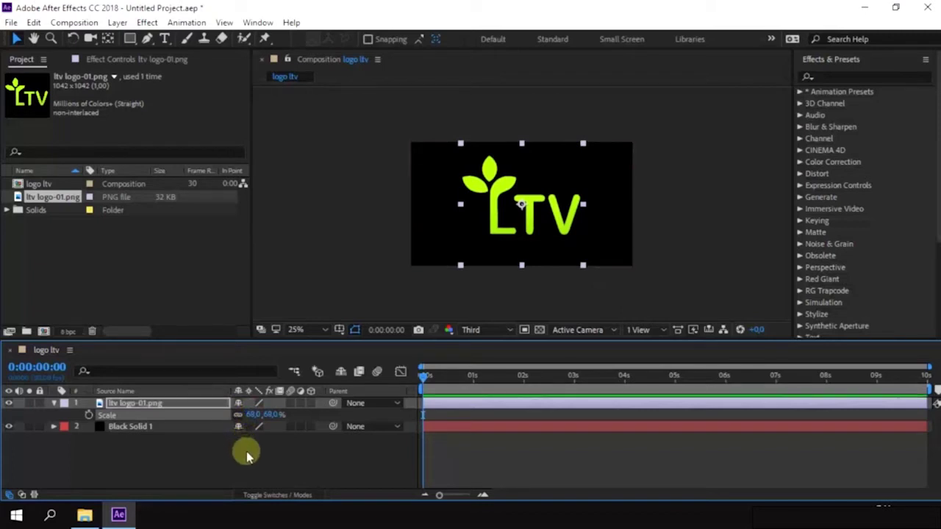
left_click(252, 415)
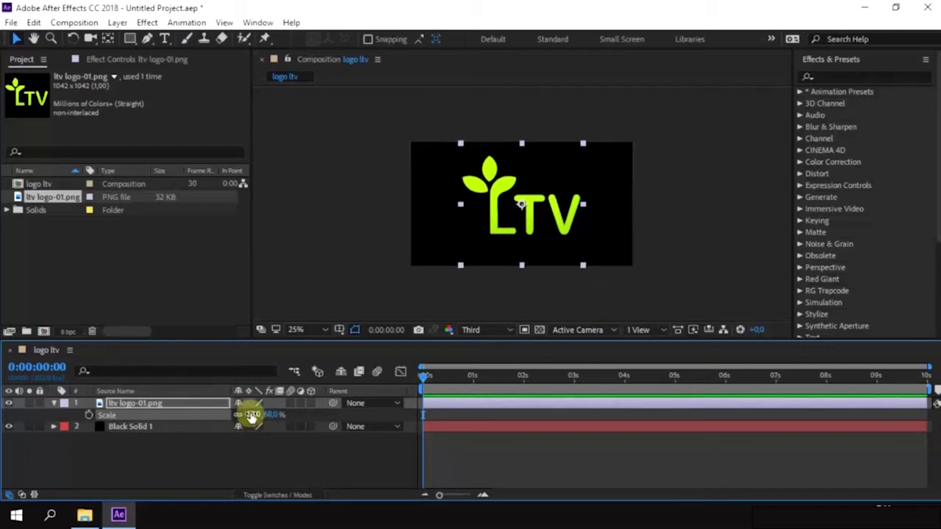
left_click(259, 450)
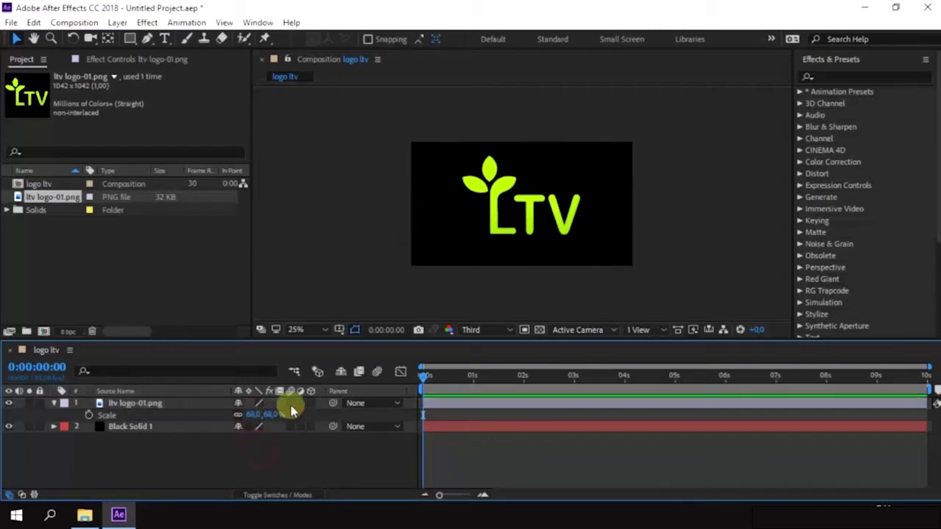
left_click(282, 470)
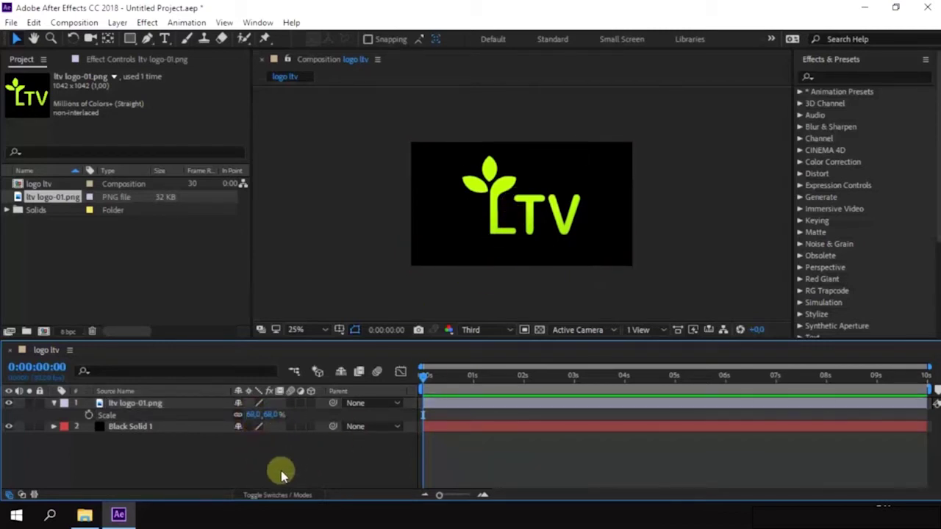
left_click(151, 405)
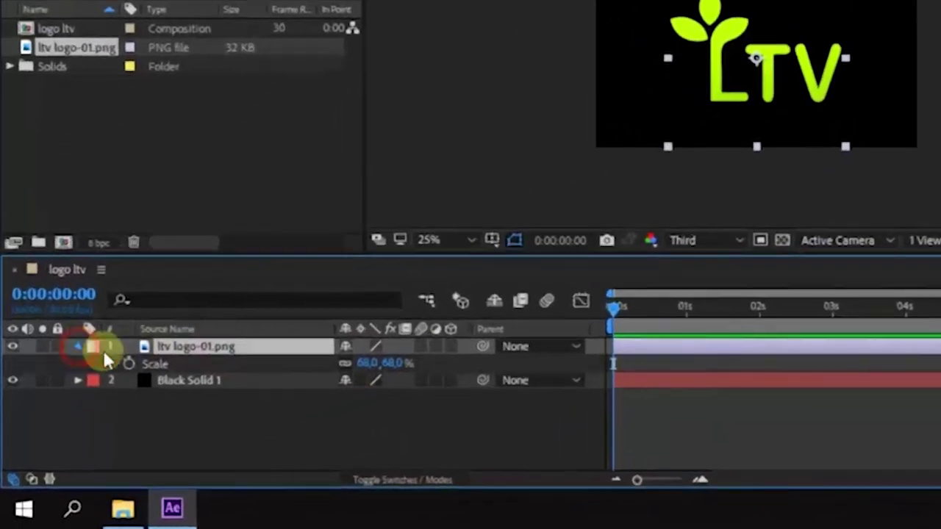
left_click(53, 403)
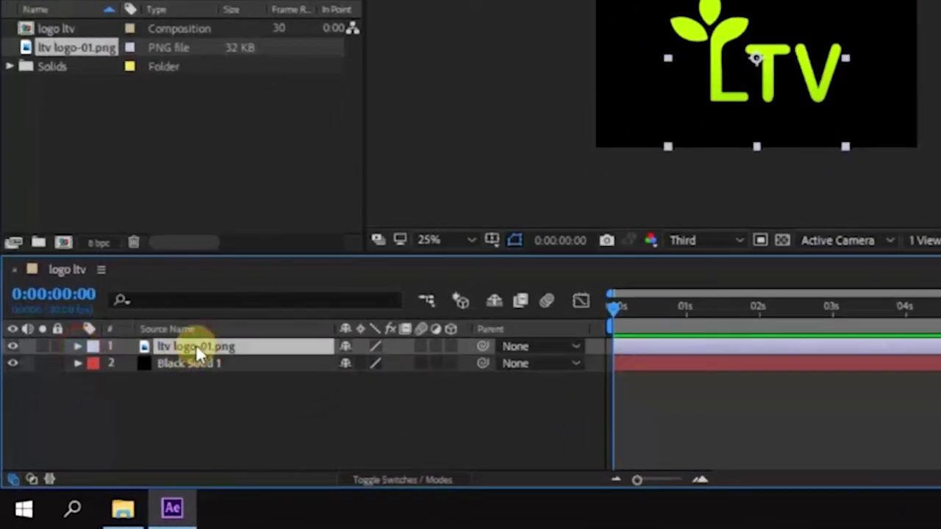
Step: Pre-compose the logo image layer into a new precomp named 'logo'
right_click(195, 352)
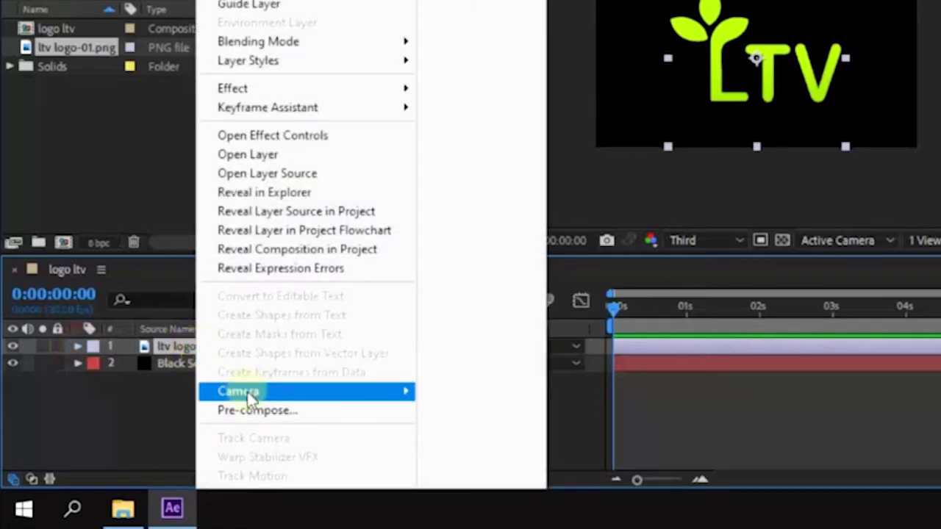
left_click(250, 412)
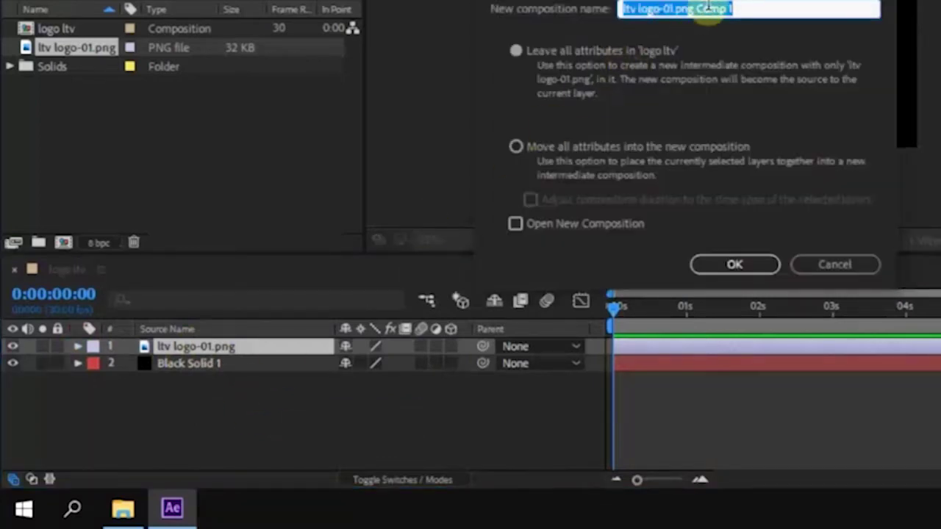
key("BackSpace")
type("logo")
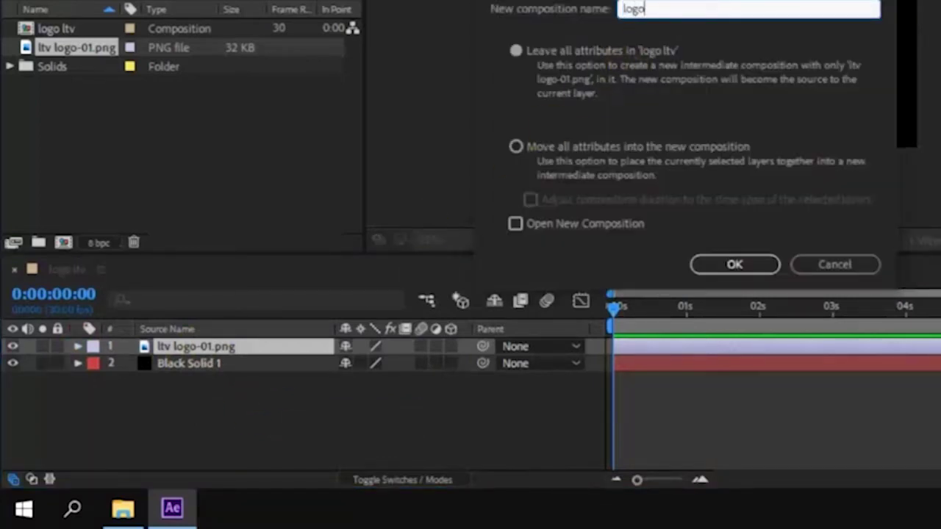
left_click(746, 266)
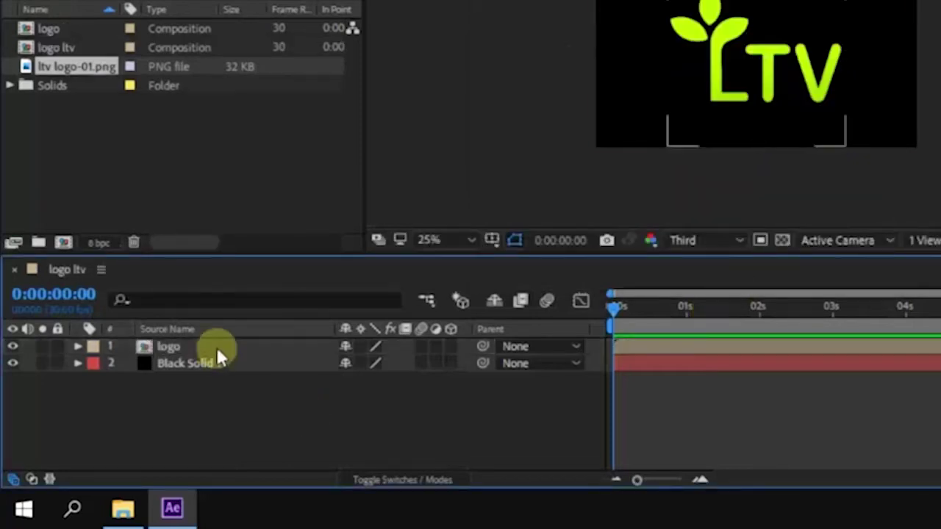
Step: Pre-compose the logo layer again, accepting the name 'logo Comp 1'
left_click(218, 350)
right_click(218, 350)
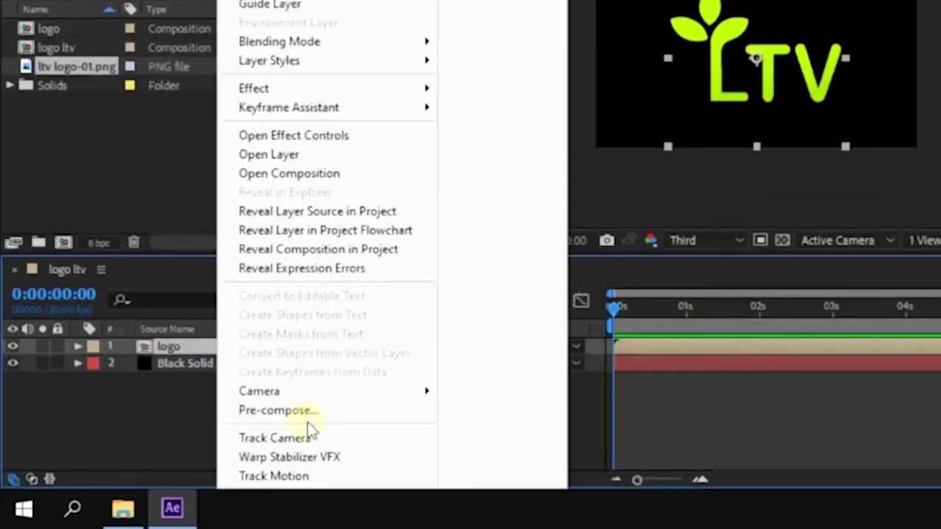
left_click(309, 416)
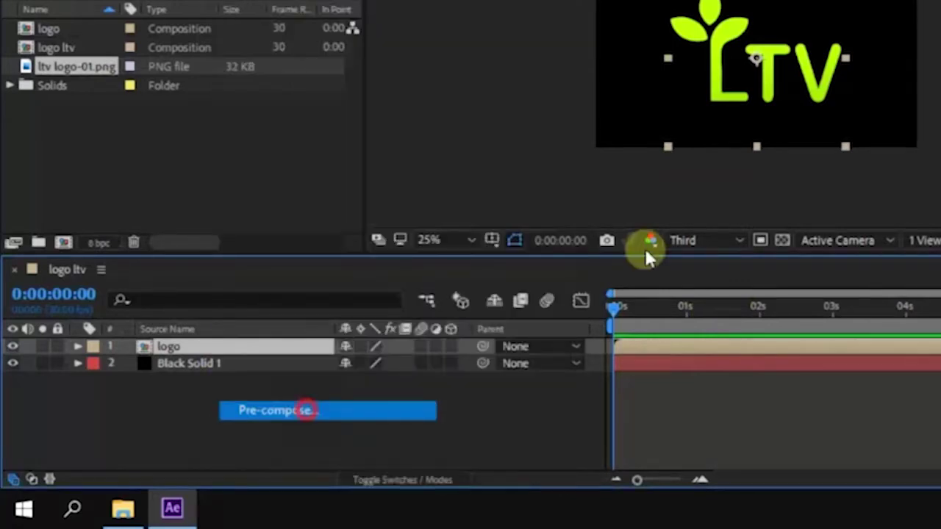
left_click(731, 266)
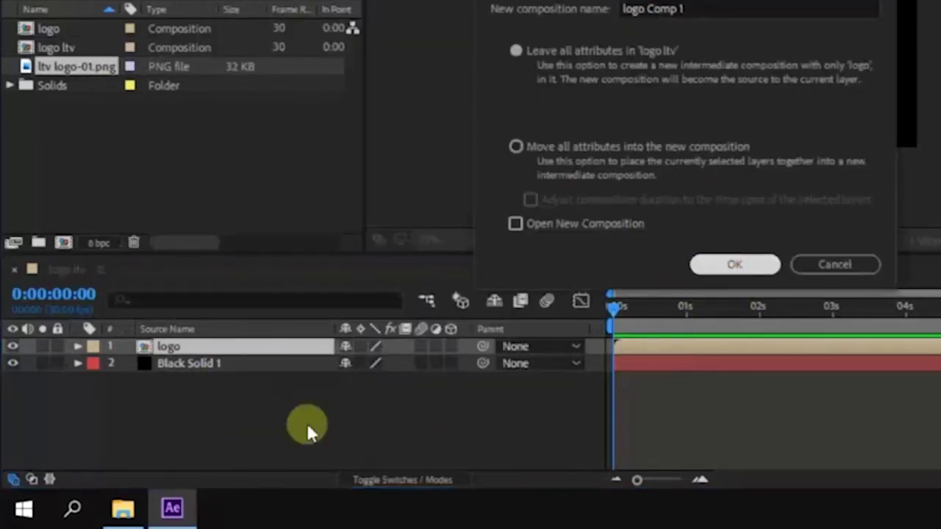
left_click(193, 348)
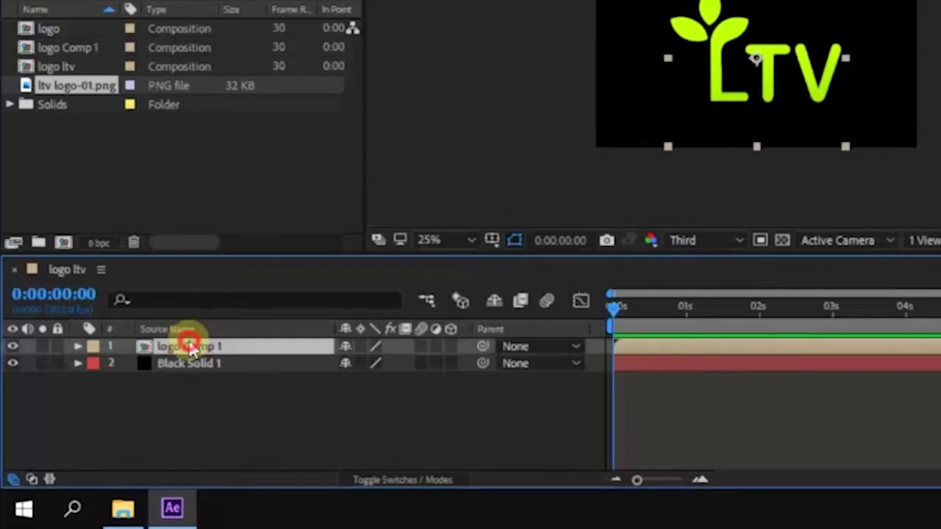
Step: Open logo Comp 1 and select its nested logo layer with the Rectangle tool active
double_click(193, 348)
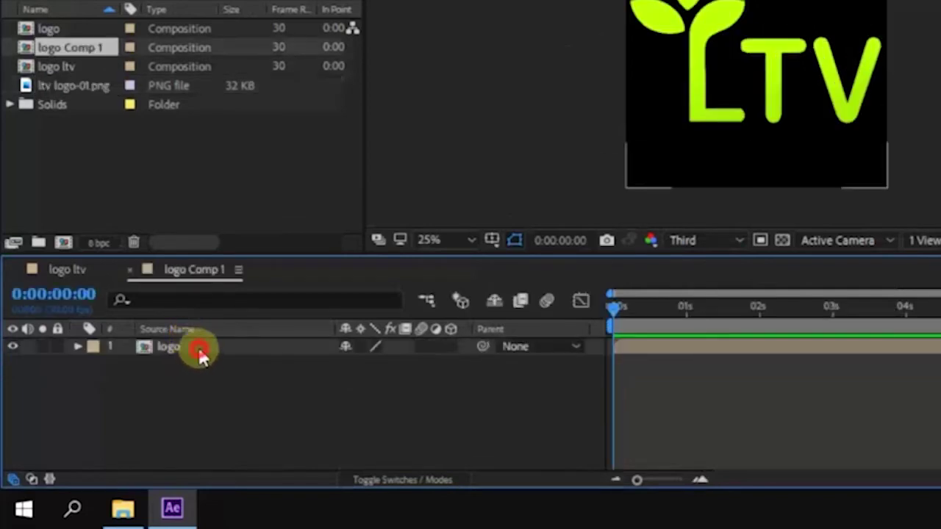
left_click(200, 350)
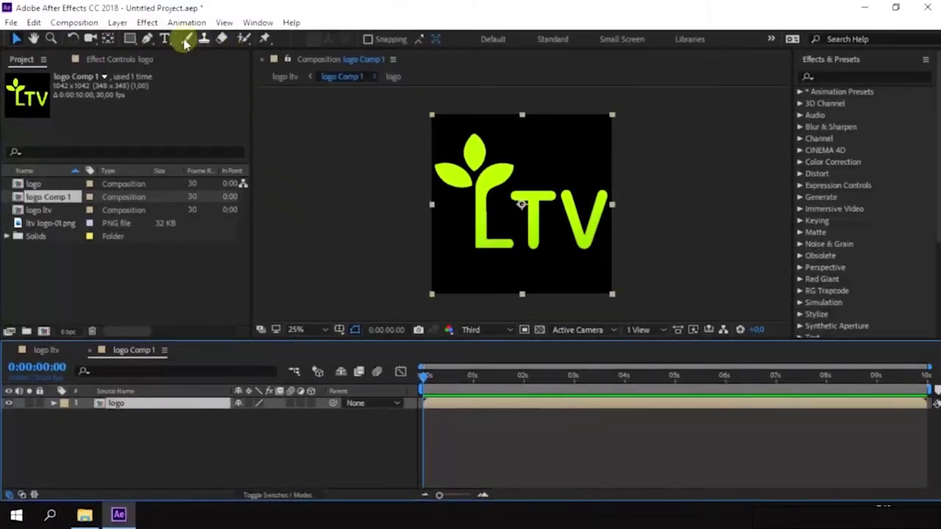
left_click(129, 38)
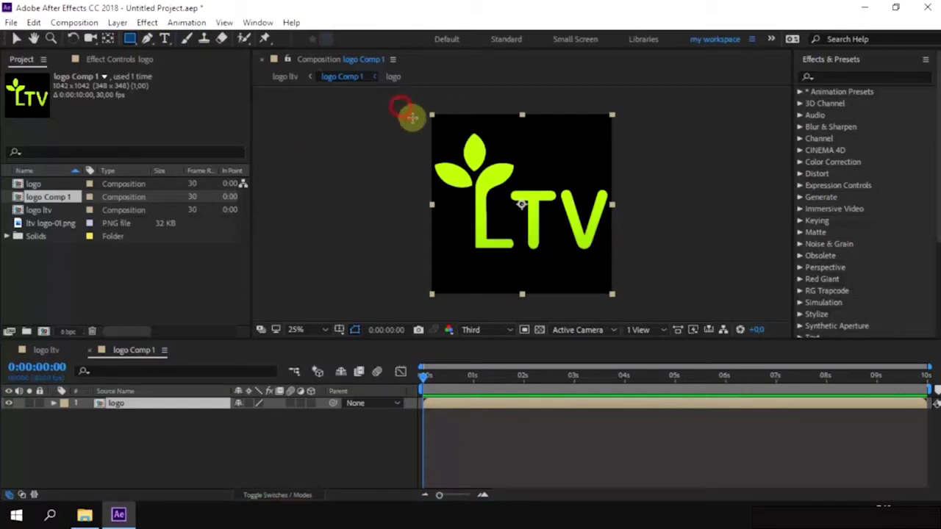
Step: Draw a tall narrow rectangle mask on the logo layer and shift it left off the logo
left_click_drag(401, 107, 439, 299)
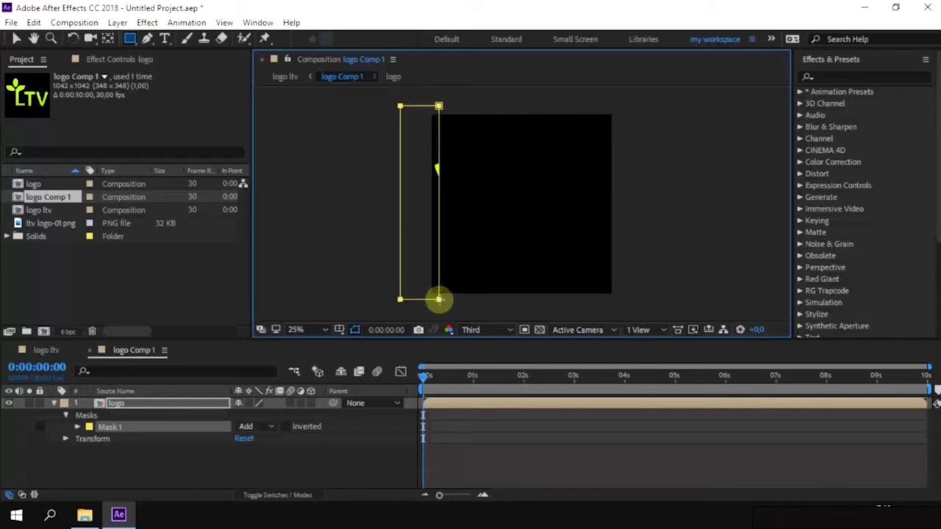
left_click_drag(439, 299, 443, 298)
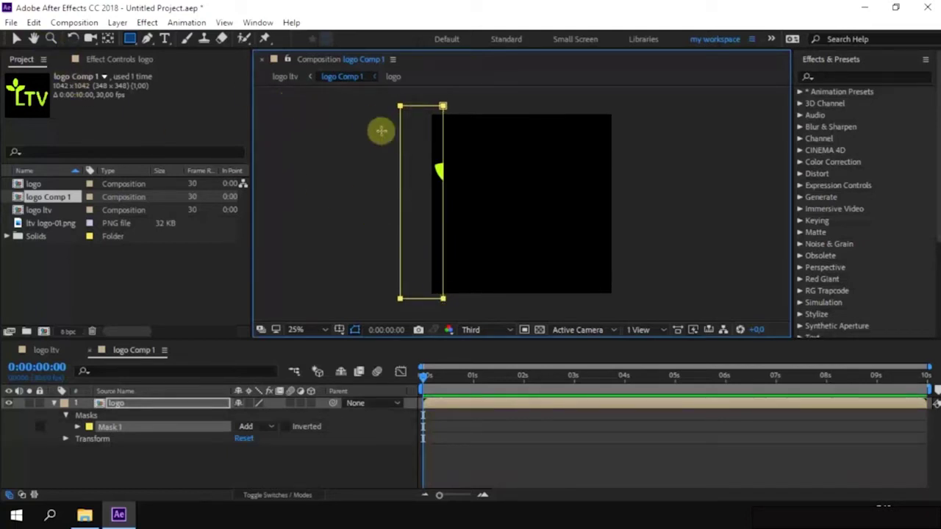
left_click(16, 38)
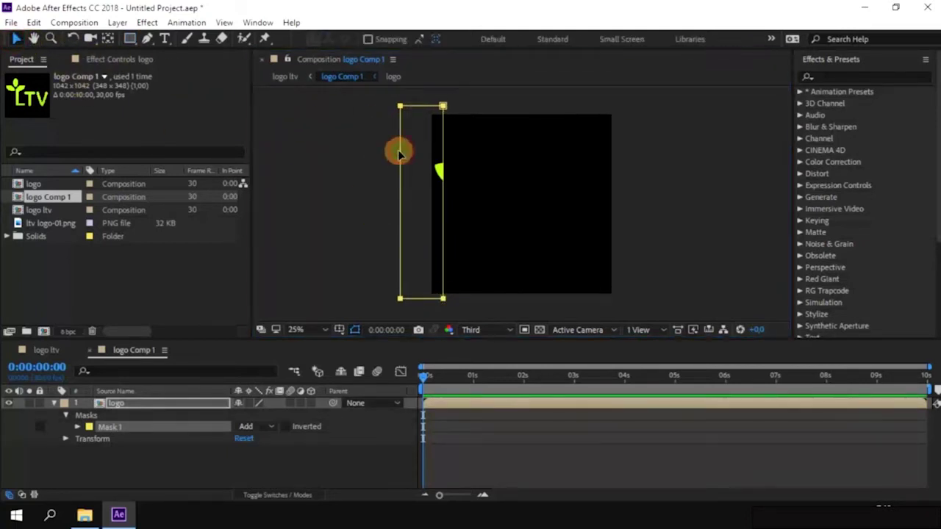
left_click_drag(399, 153, 378, 149)
left_click(132, 433)
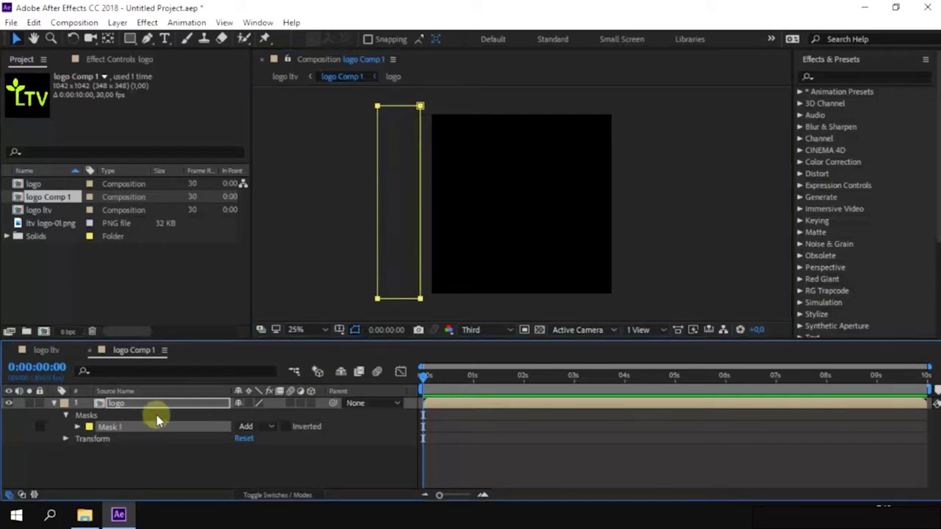
Step: Keyframe Mask 1's path at 7 s, then at about 1 s move the strip right of the logo
left_click(79, 428)
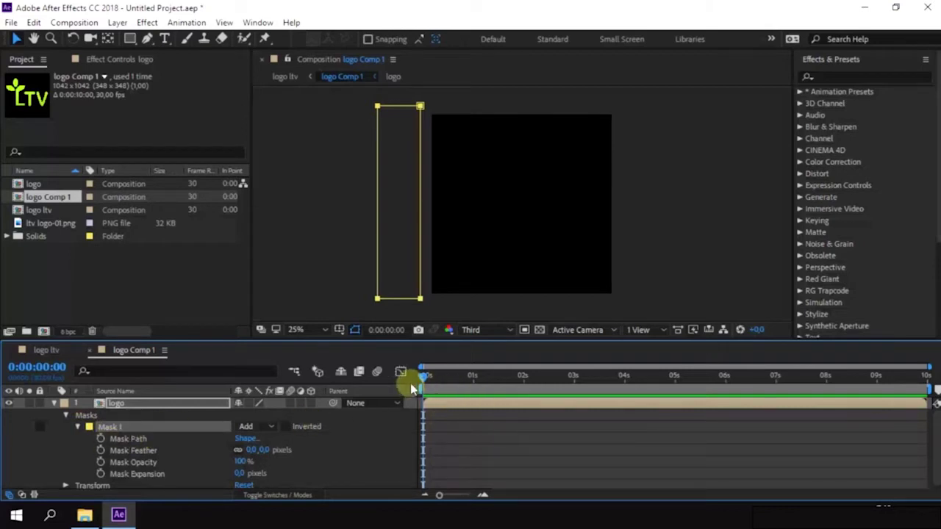
key("space")
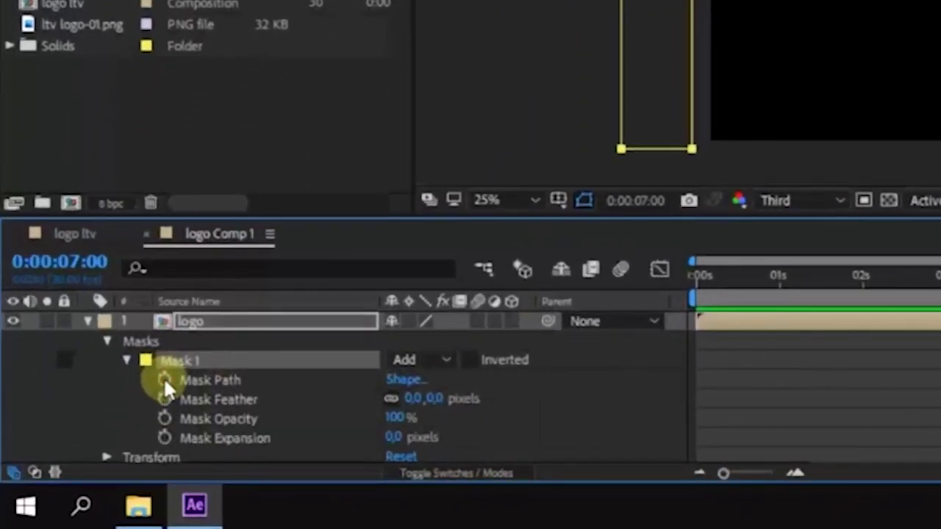
left_click(163, 380)
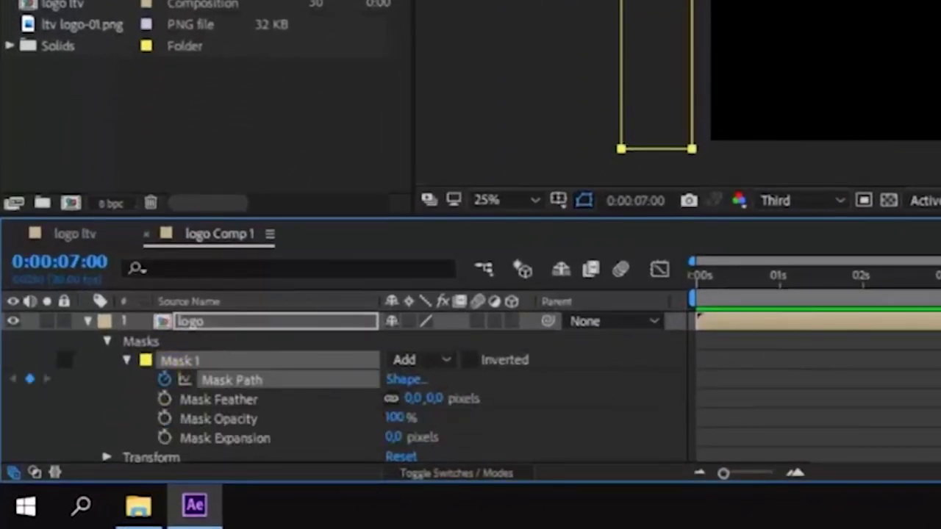
left_click_drag(776, 377, 471, 388)
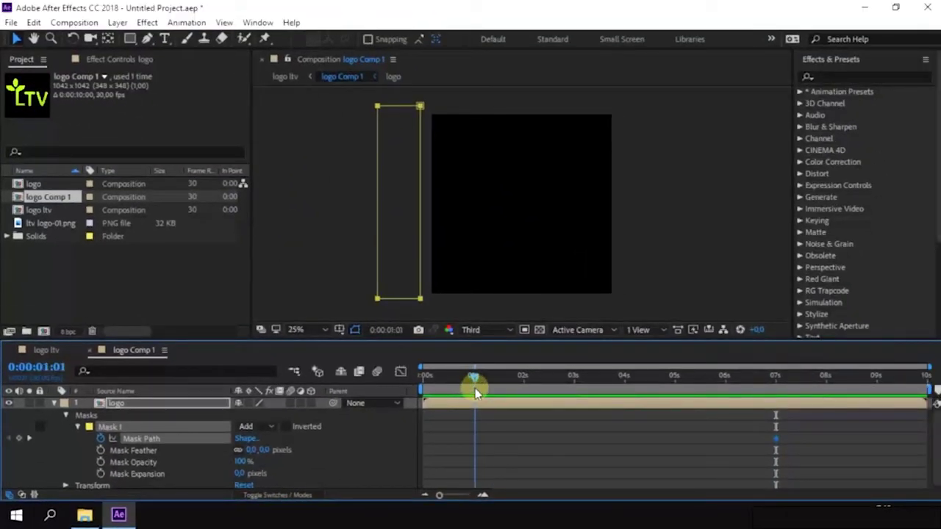
left_click(419, 249)
left_click_drag(419, 249, 669, 255)
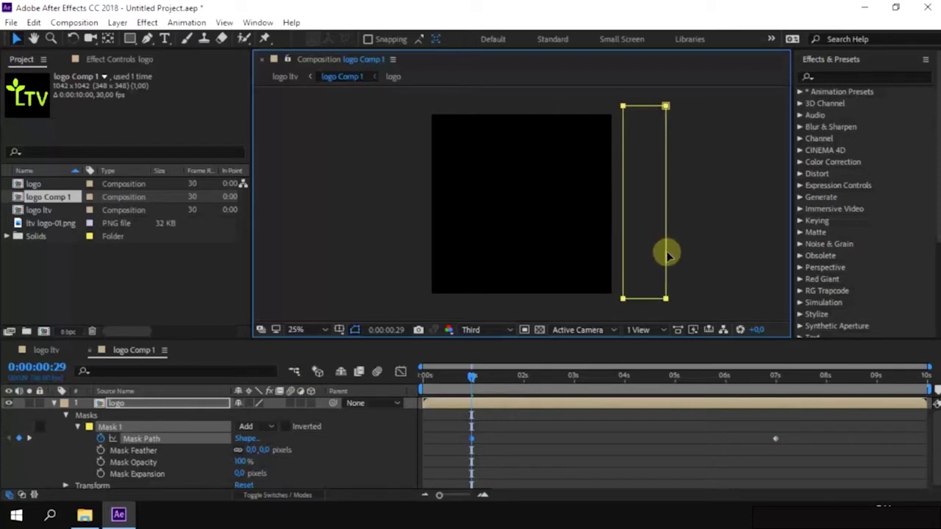
Step: Preview the mask wipe animation starting from frame 21
left_click(458, 376)
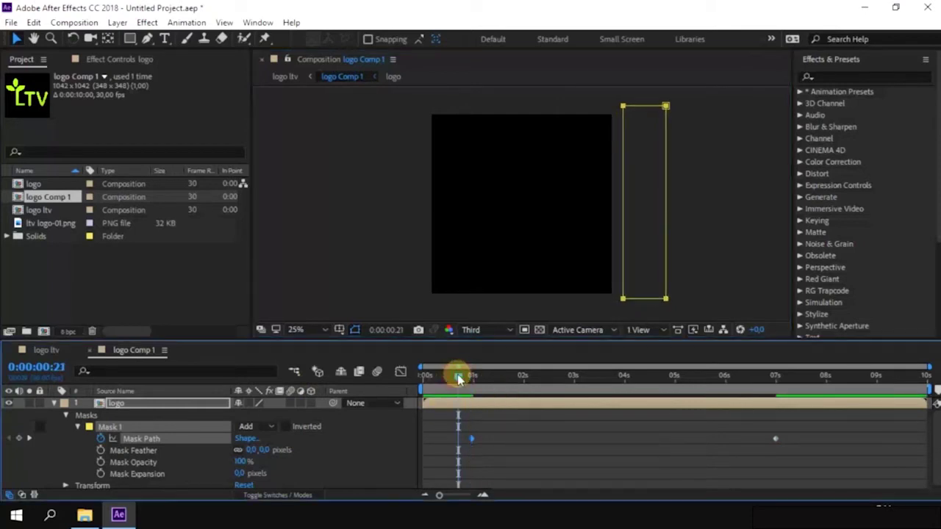
key("space")
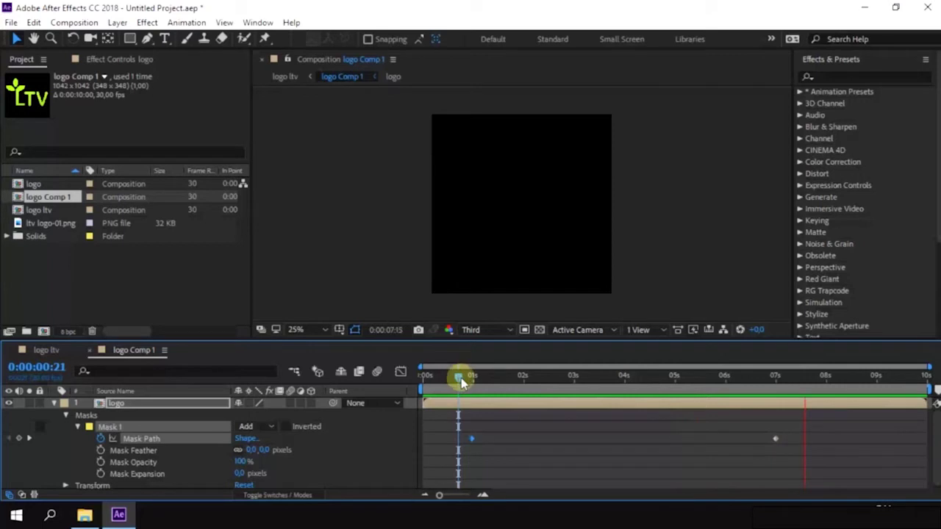
key("space")
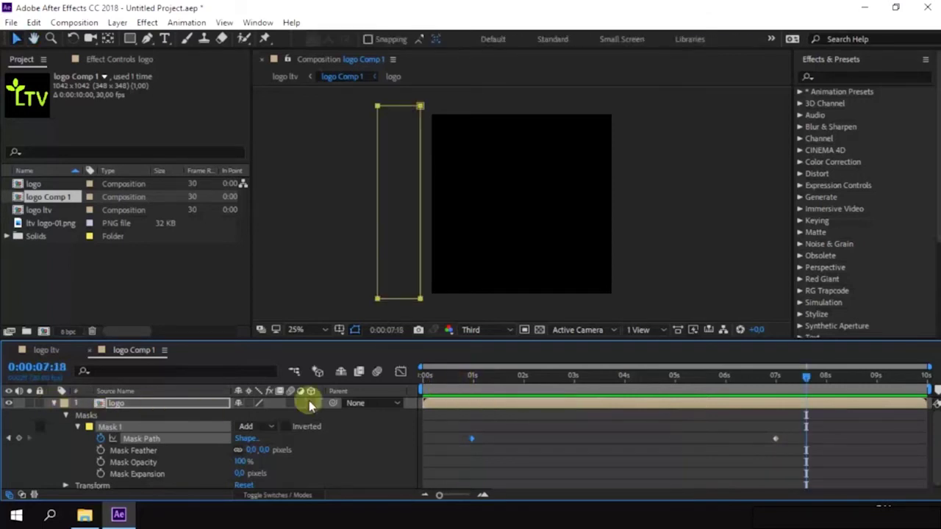
Step: Set Mask 1's feather to 62 pixels, checking the reveal around 3 seconds
left_click(485, 376)
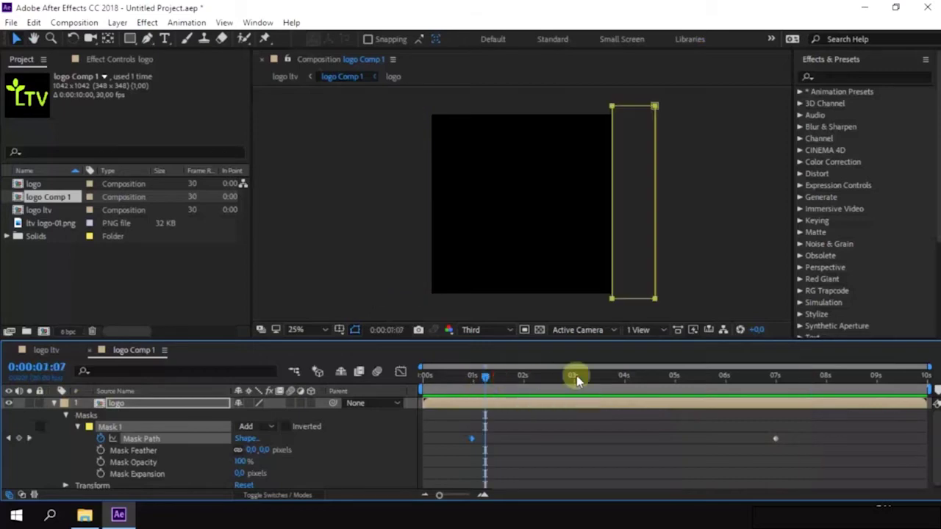
left_click(577, 376)
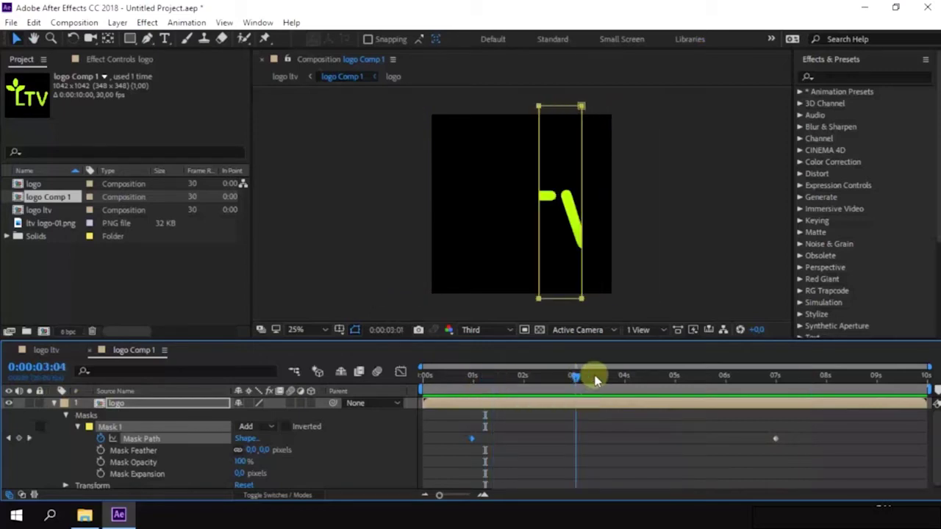
left_click_drag(595, 380, 594, 378)
left_click_drag(253, 450, 294, 451)
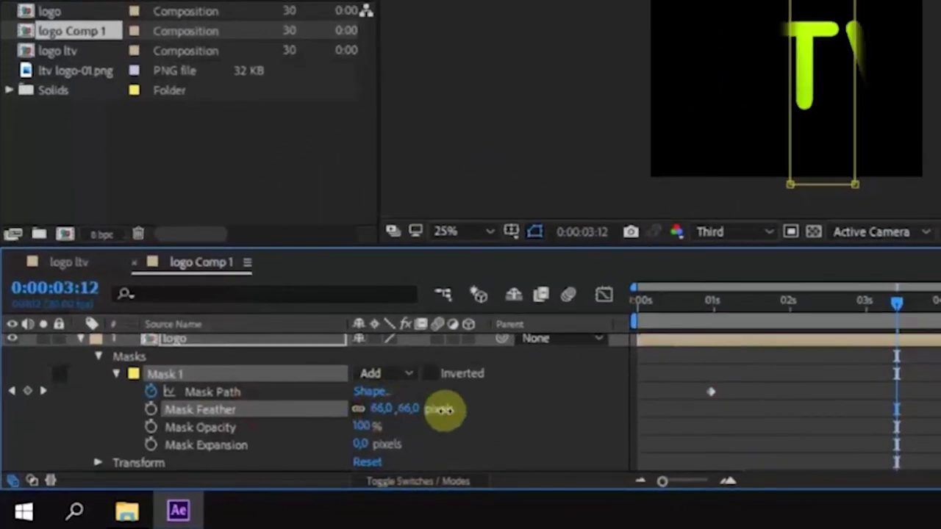
mouse_move(440, 410)
left_mouse_down()
mouse_move(448, 410)
mouse_move(439, 411)
left_mouse_up()
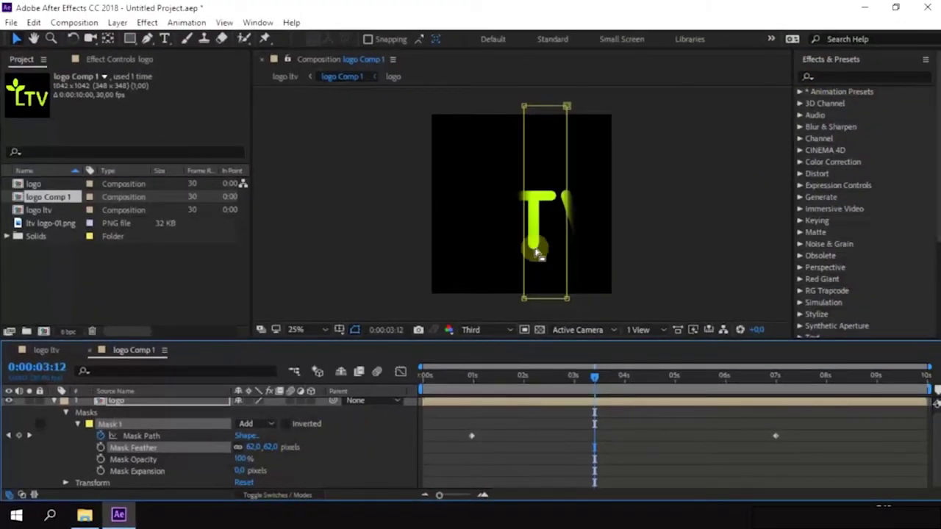
Step: Find Fast Blur (Legacy) in Effects & Presets and apply it to the logo layer
left_click(857, 74)
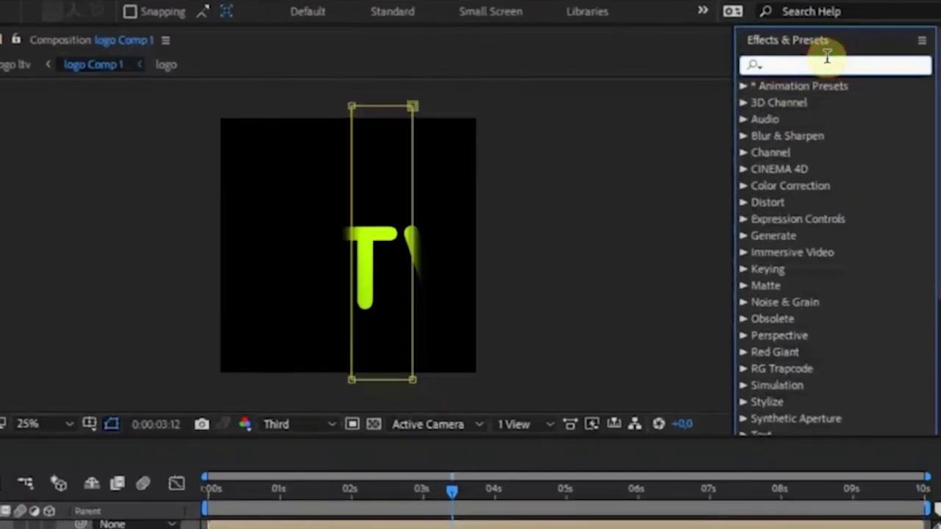
type("fast")
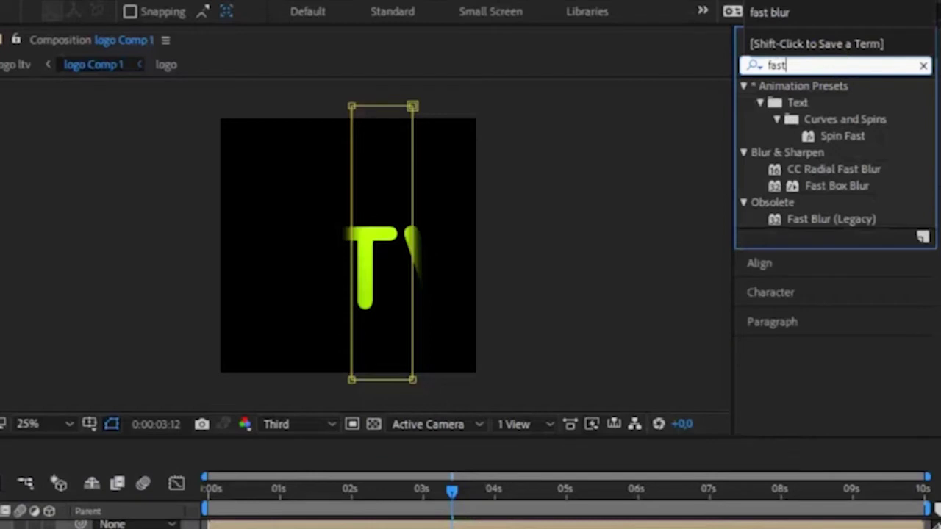
type(" blu")
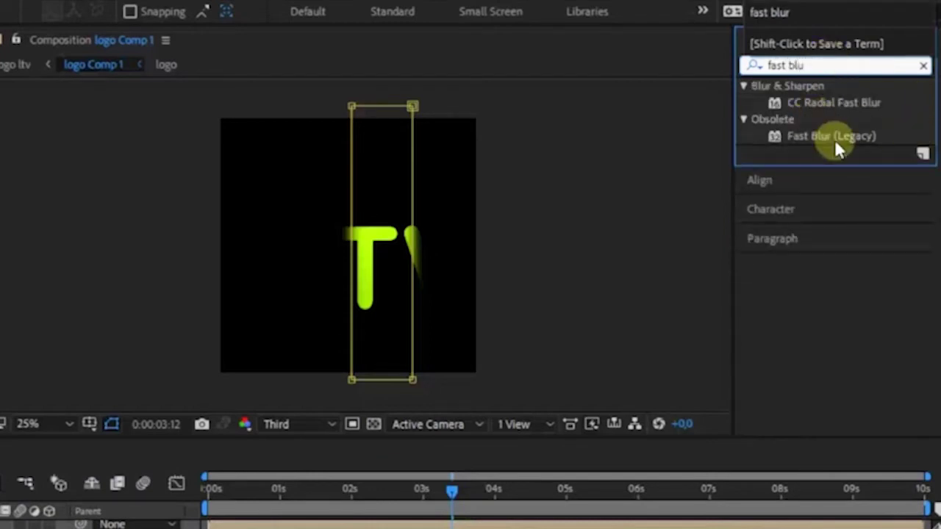
left_click(834, 138)
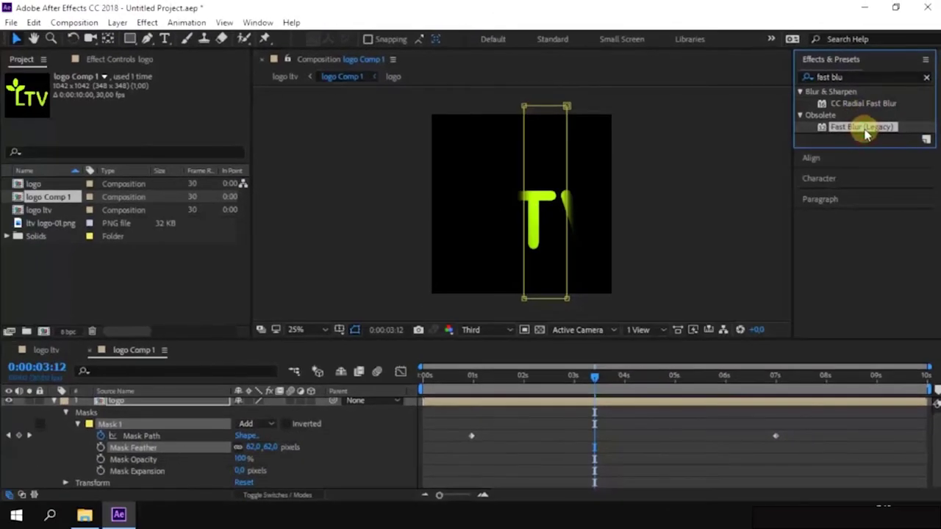
left_click_drag(865, 133, 176, 410)
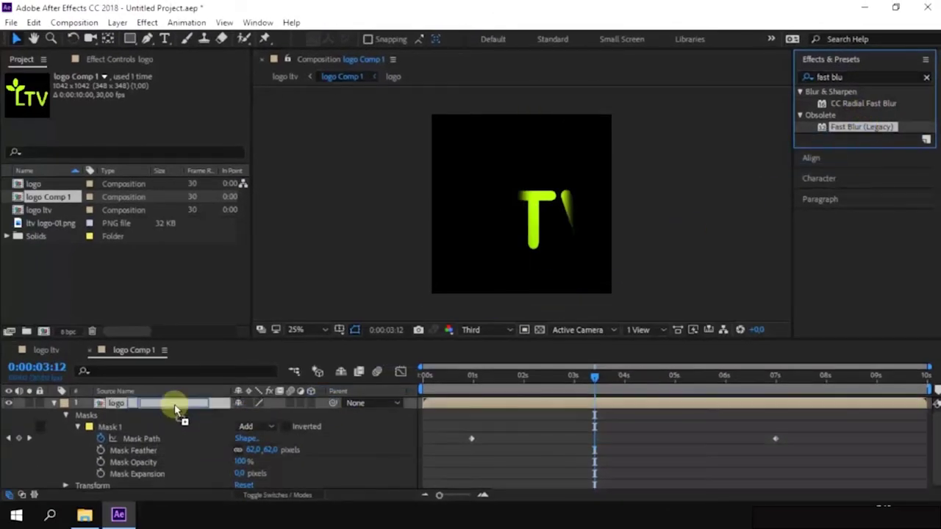
left_click_drag(176, 410, 175, 404)
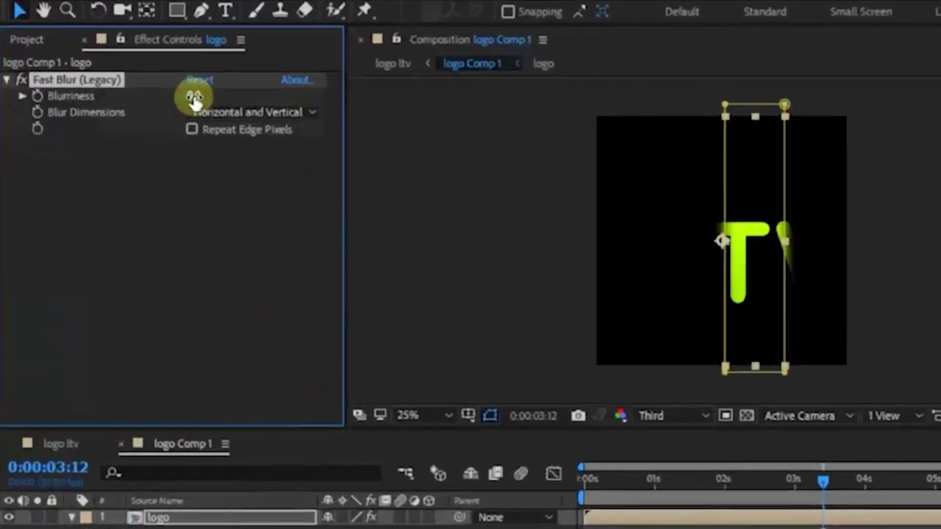
Step: Set the Fast Blur Blurriness to 12, adjusting it up from 10
left_click(193, 96)
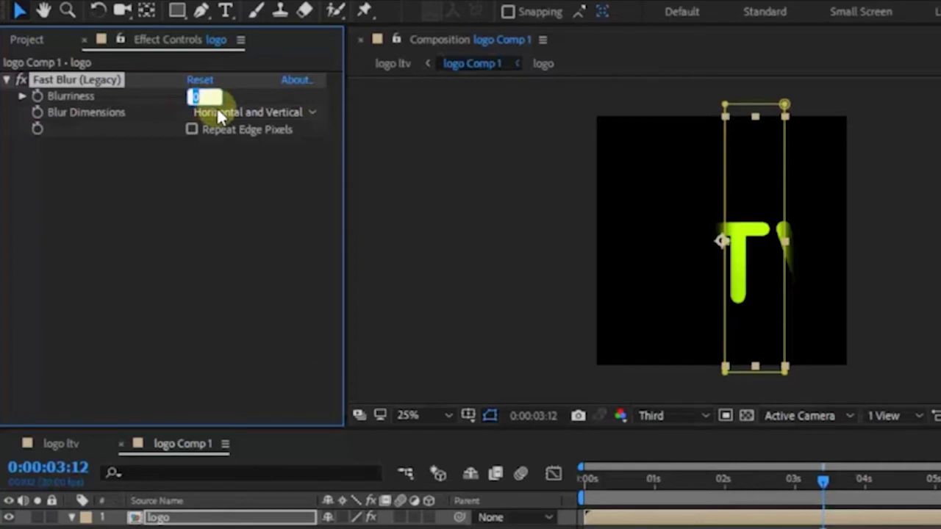
type("10")
key("Return")
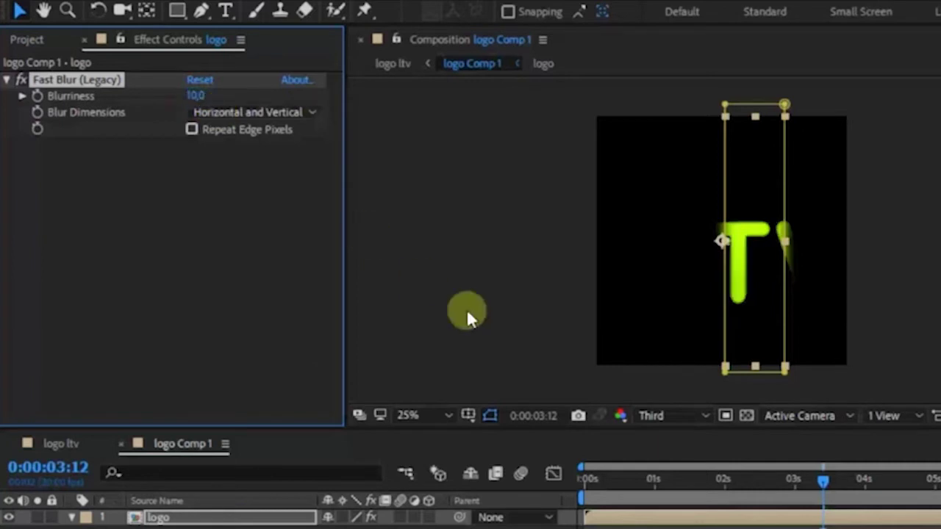
left_click(193, 94)
type("12")
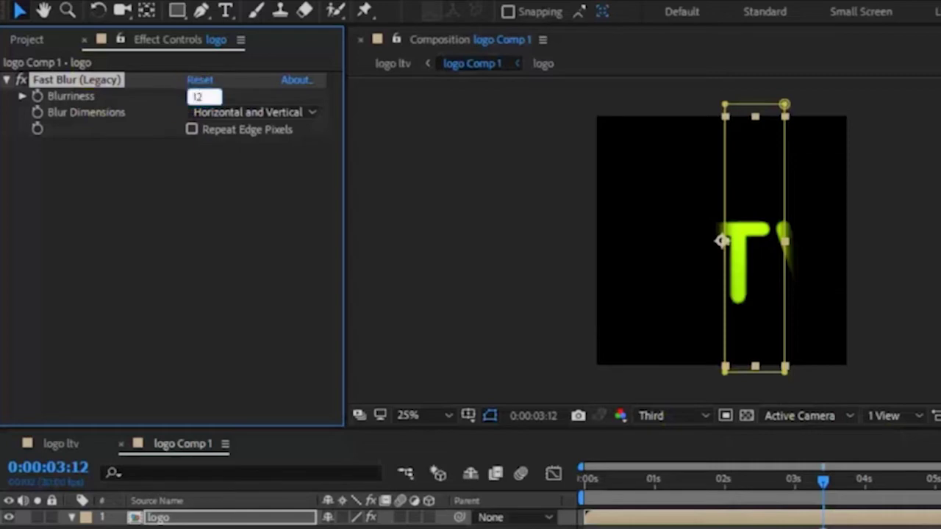
key("Return")
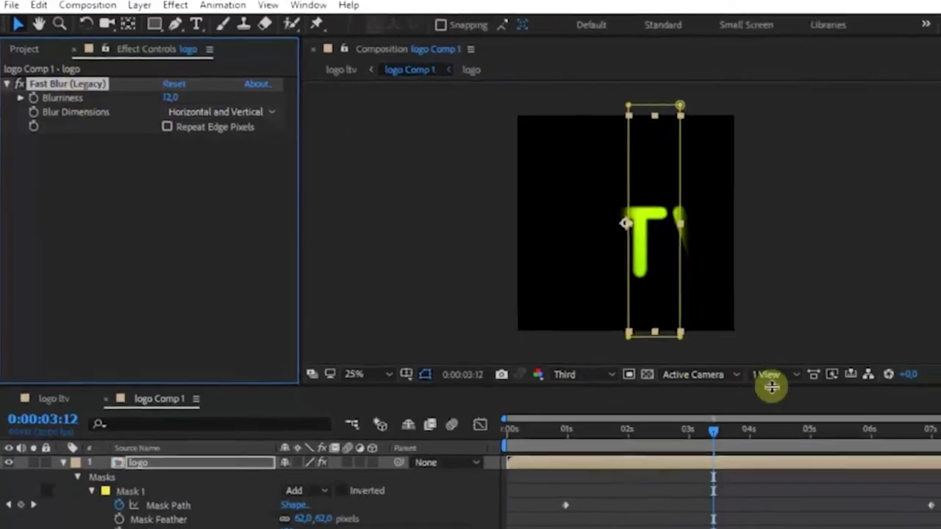
Step: Preview the blurred wipe from around the 1-second mark
left_click(479, 379)
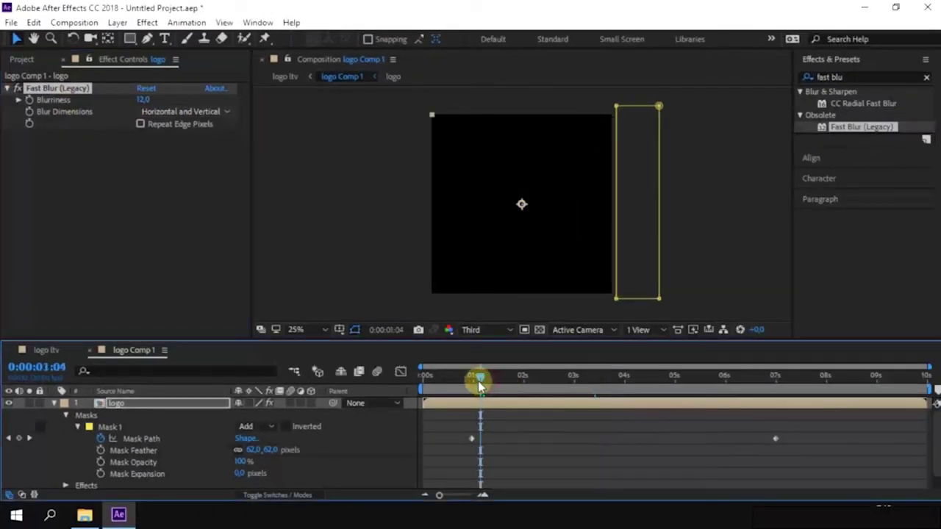
key("space")
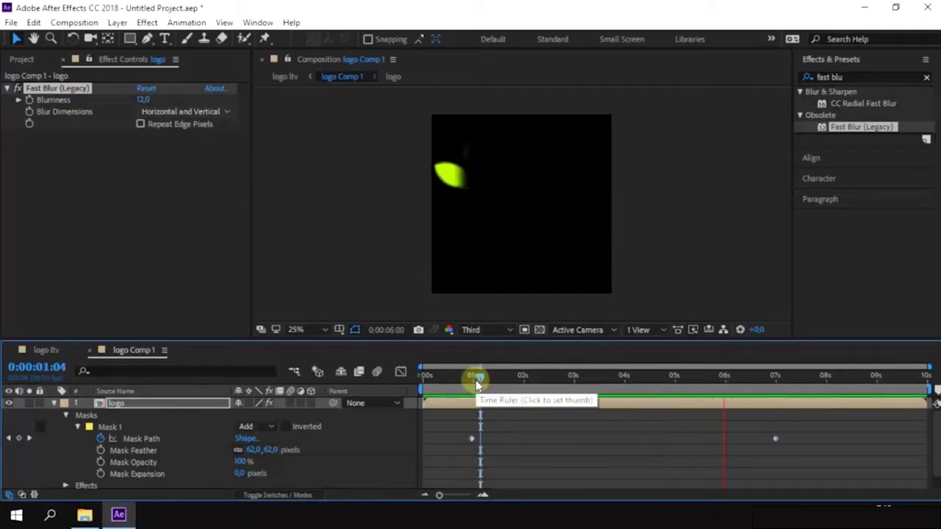
left_click(476, 384)
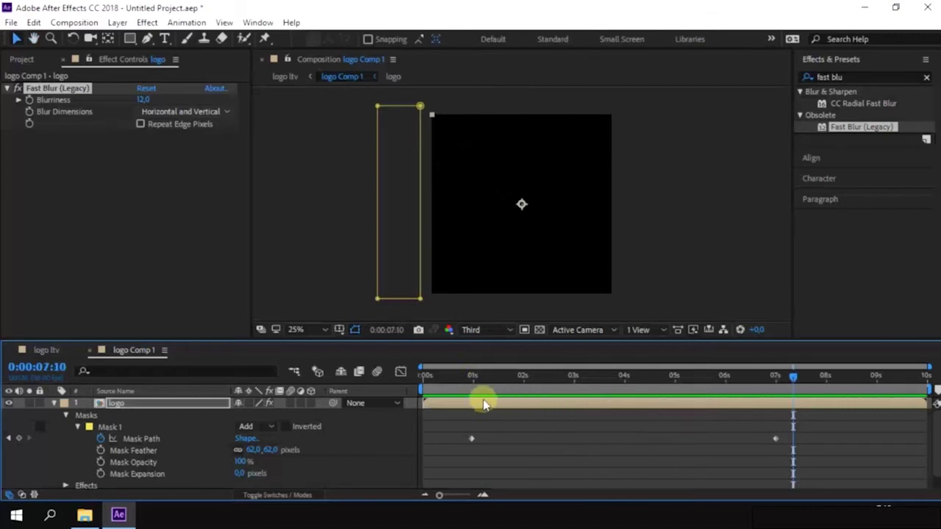
left_click(472, 382)
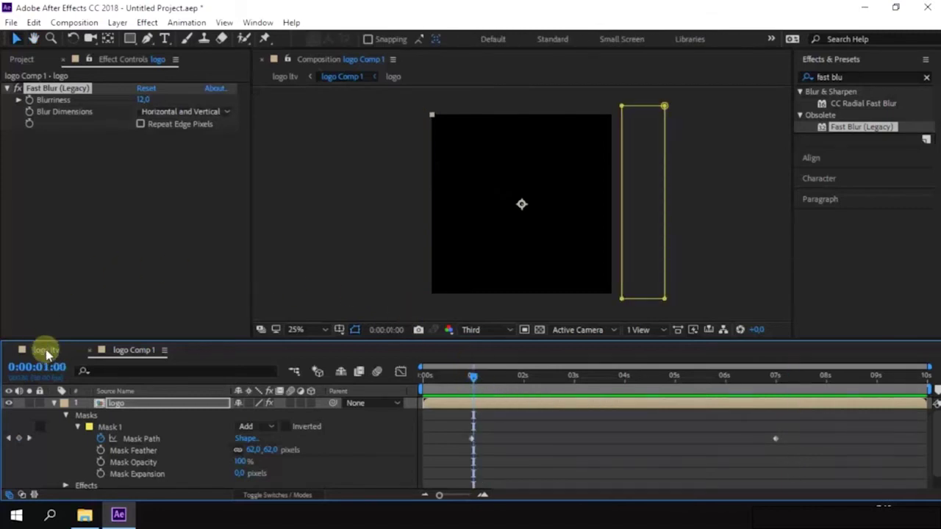
Step: Add the logo composition to logo ltv as a layer below logo Comp 1
left_click(47, 352)
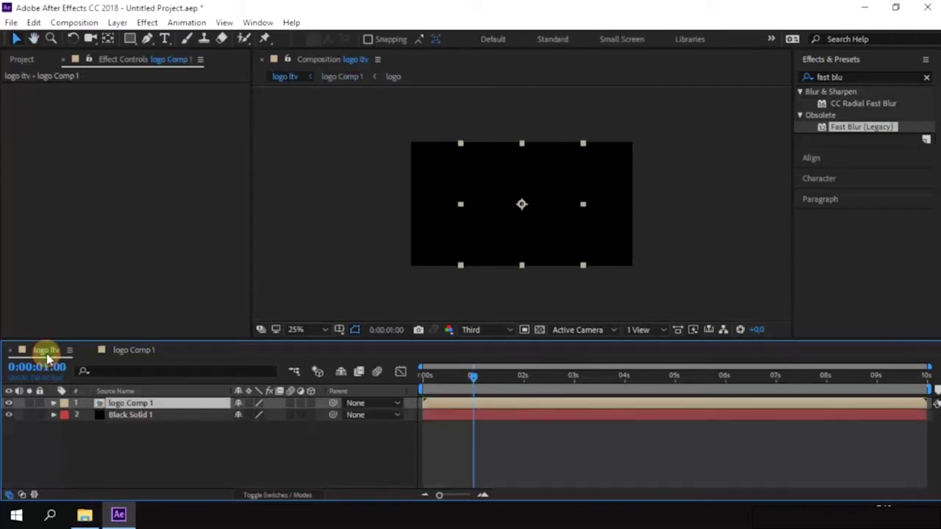
left_click(22, 59)
left_click(45, 184)
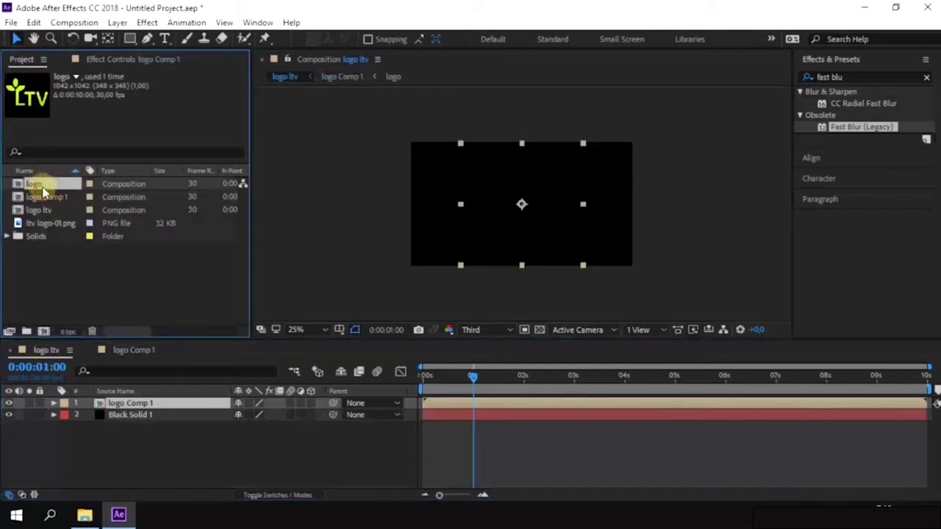
left_click_drag(41, 189, 523, 209)
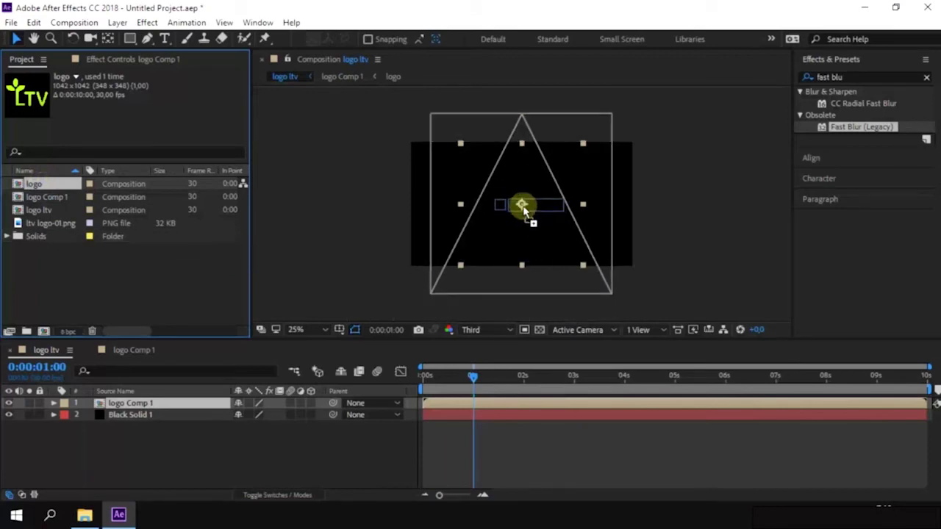
left_click_drag(523, 209, 522, 204)
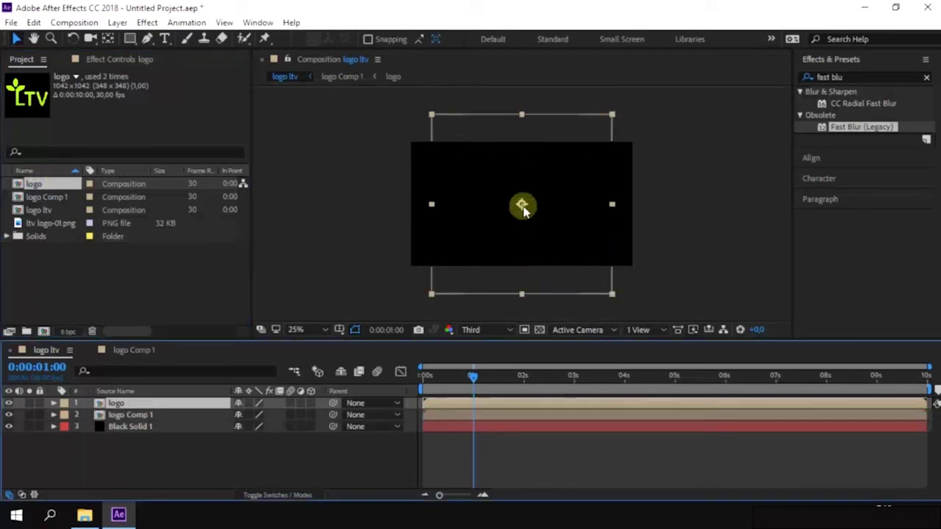
left_click(136, 417)
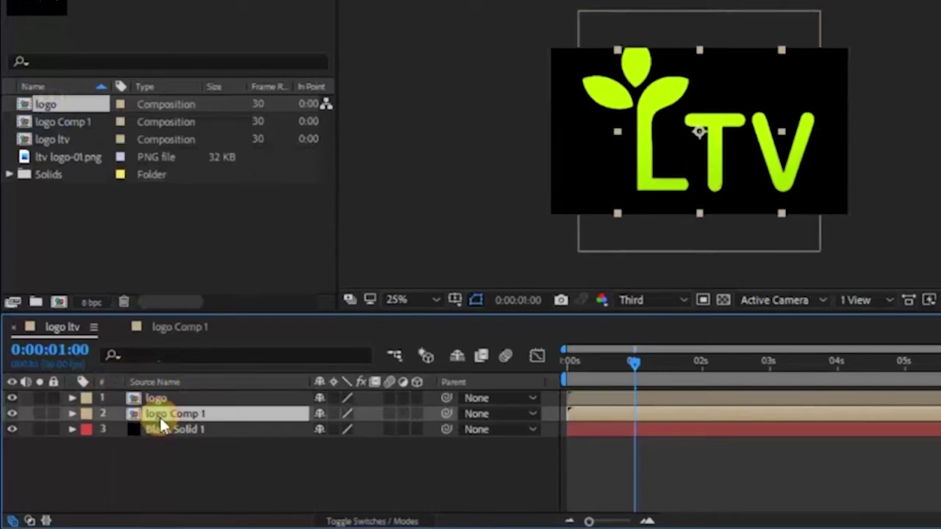
left_click_drag(161, 397, 172, 428)
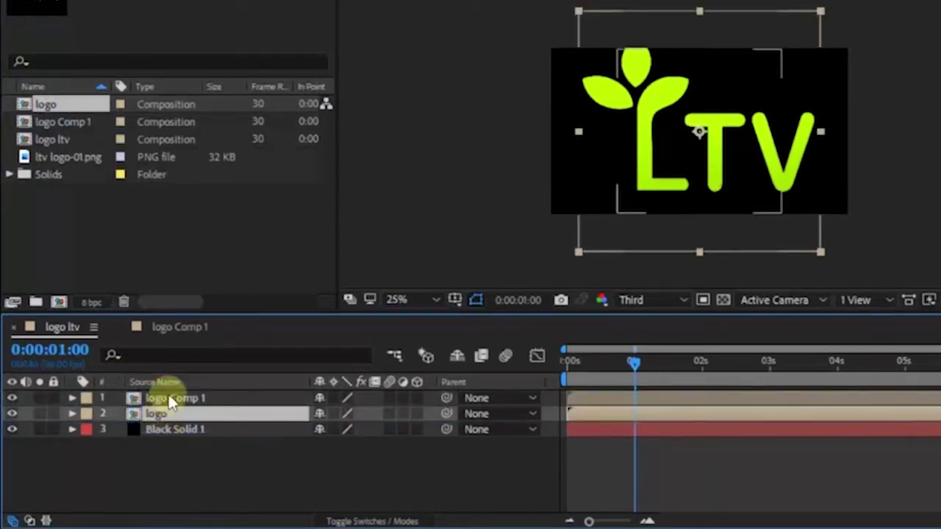
Step: Scale the logo layer to 68%, matching logo Comp 1's scale
left_click(175, 398)
key("s")
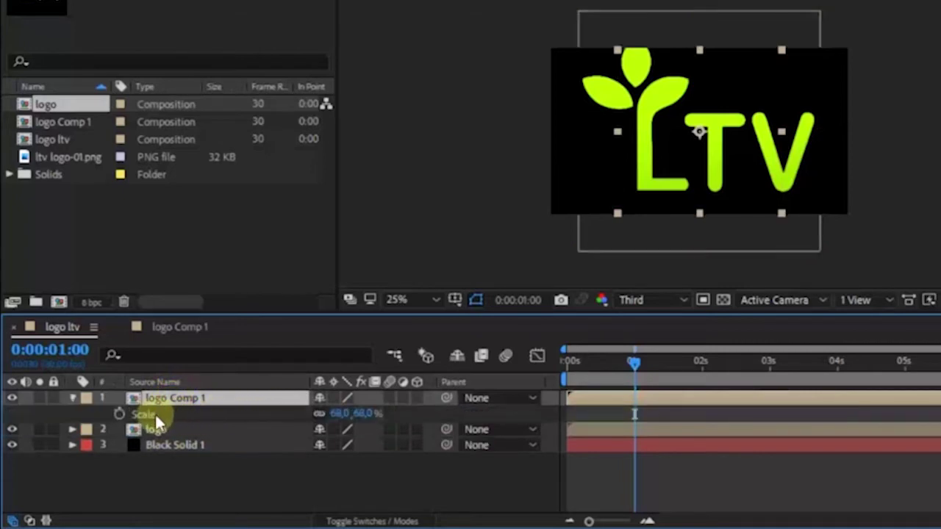
left_click(153, 412)
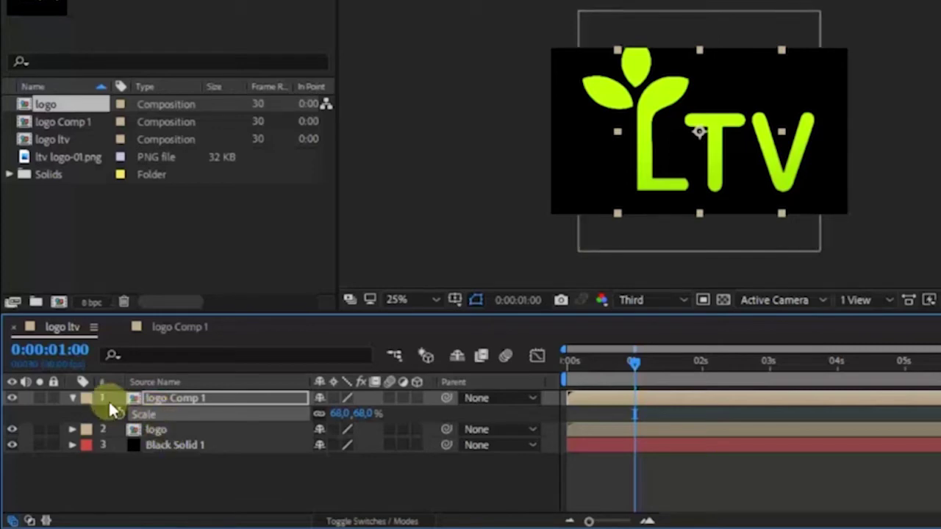
left_click(72, 398)
left_click(143, 413)
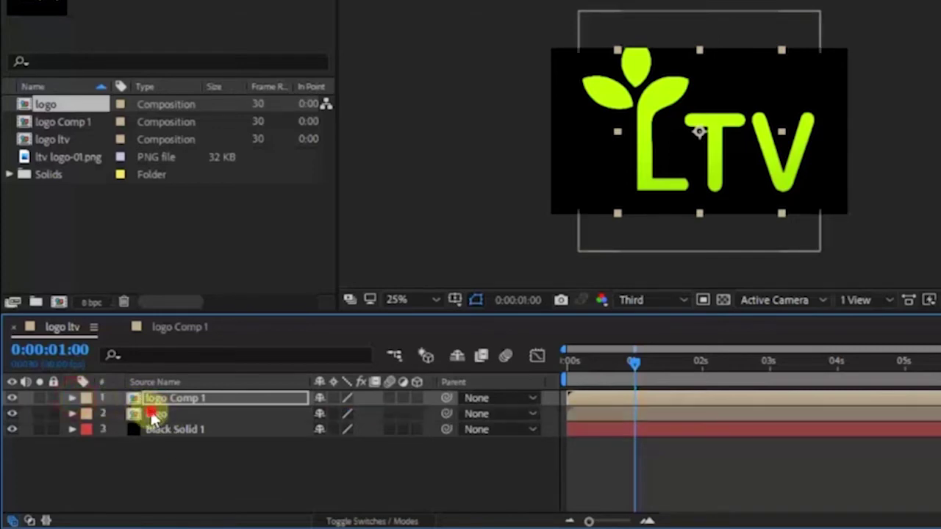
left_click(72, 414)
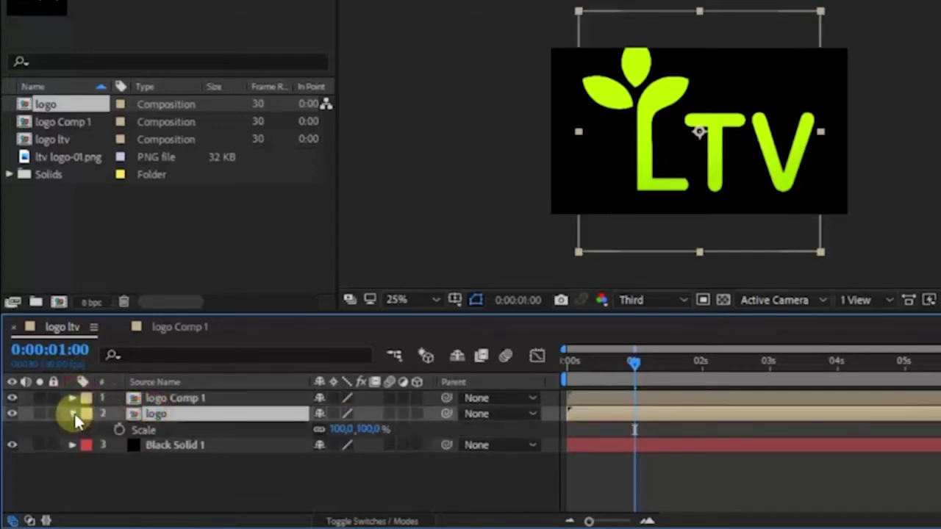
left_click(143, 429)
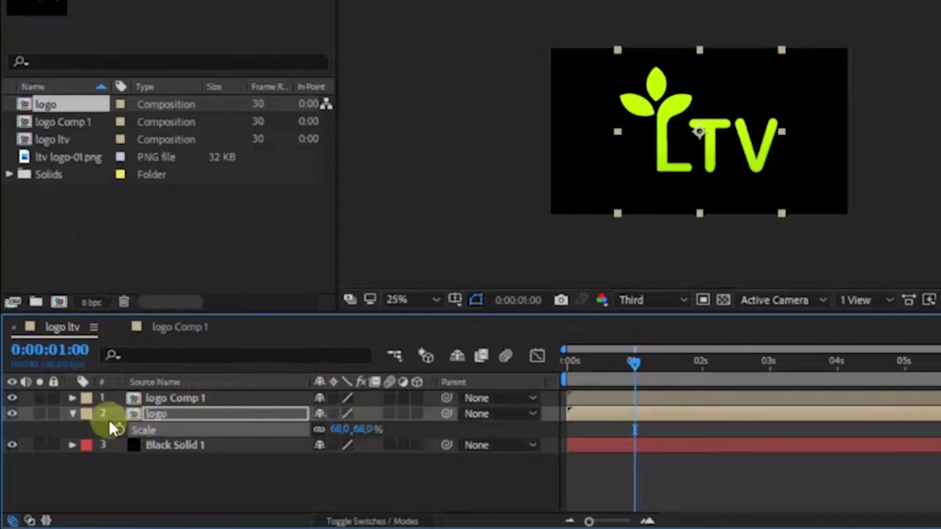
left_click(300, 482)
left_click(167, 416)
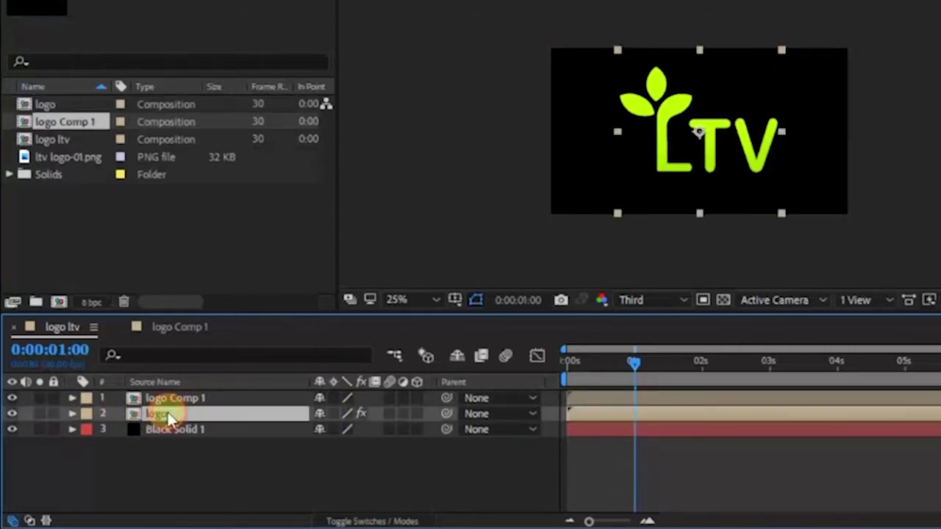
Step: Add a second Linear Wipe (Effect > Transition) to the logo layer and advance time to 0:00:01:10
right_click(168, 417)
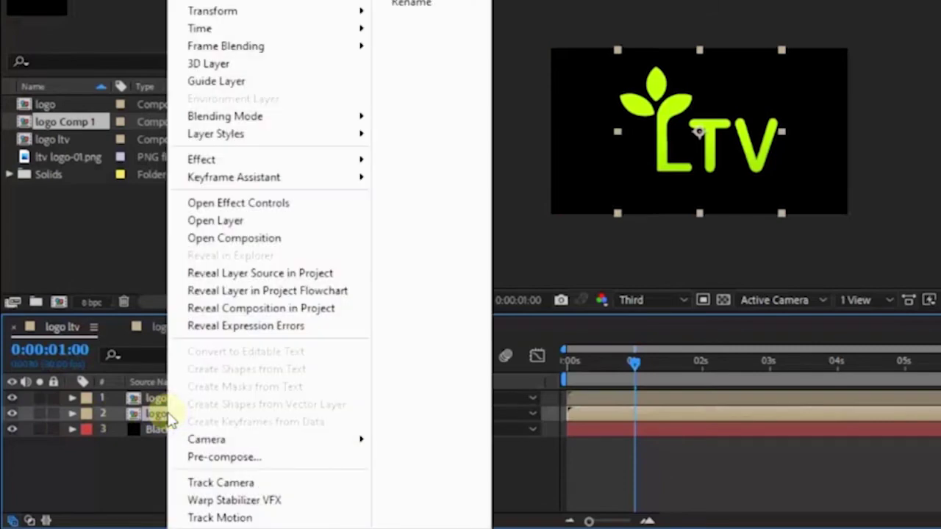
mouse_move(218, 159)
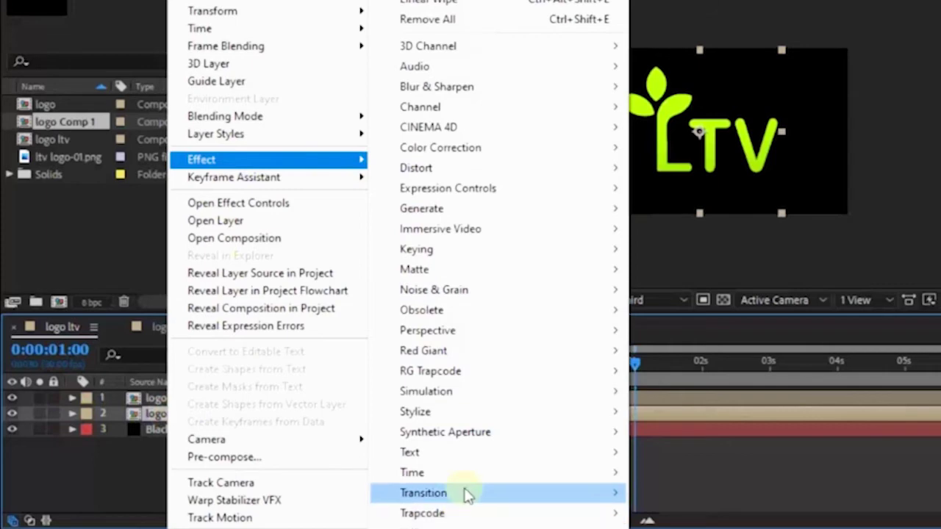
mouse_move(468, 493)
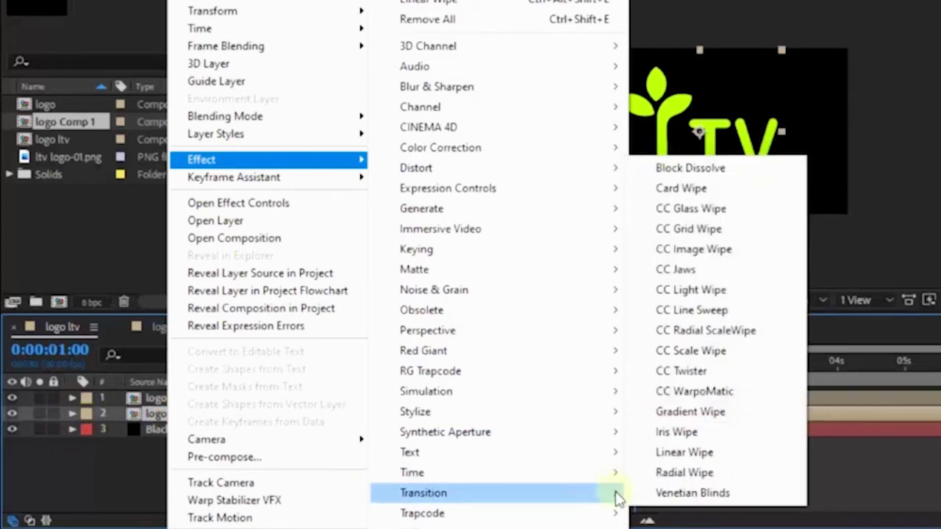
left_click(677, 454)
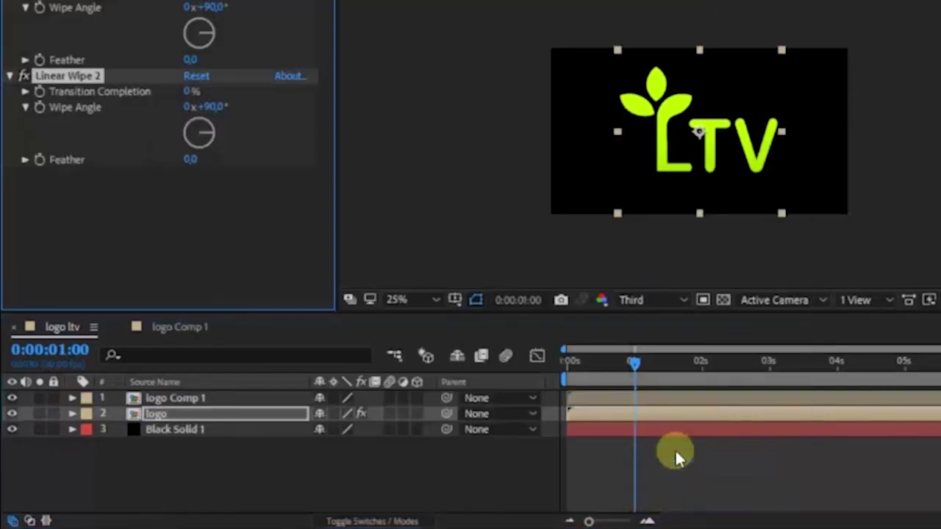
left_click(211, 414)
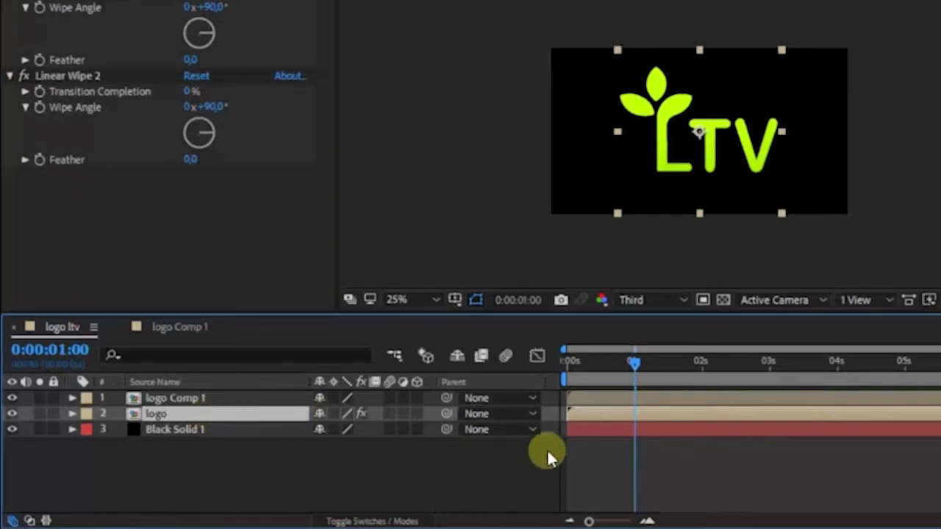
key("shift+Page_Down")
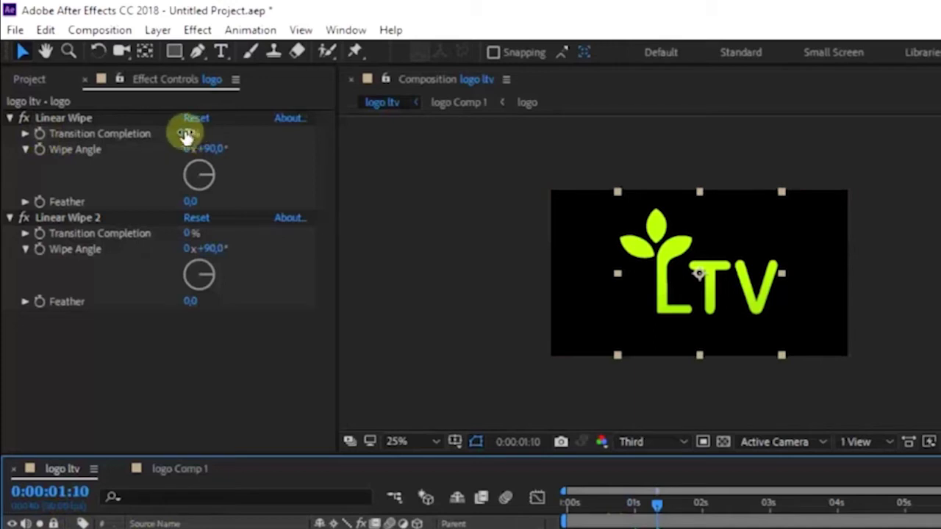
Step: Keyframe Transition Completion at 100% at 1:10 and 0% at 7:00
left_click_drag(198, 133, 378, 128)
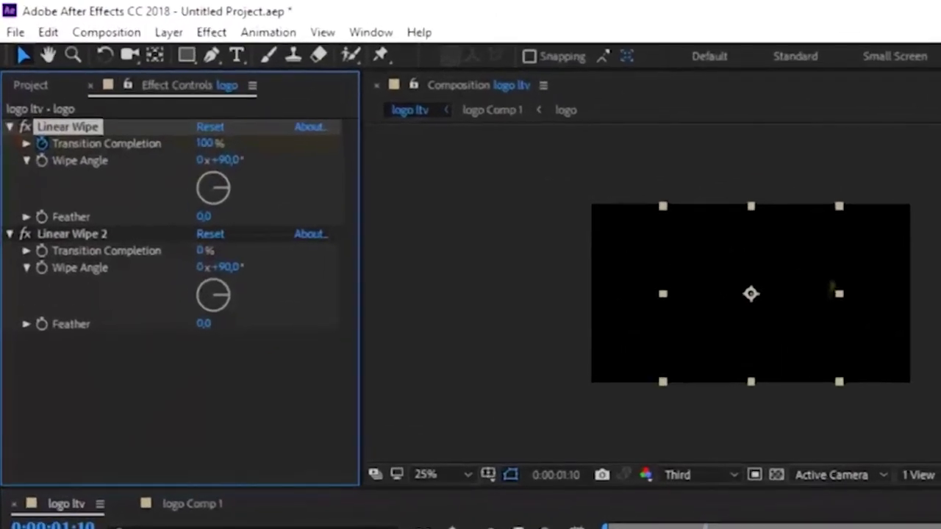
left_click(775, 376)
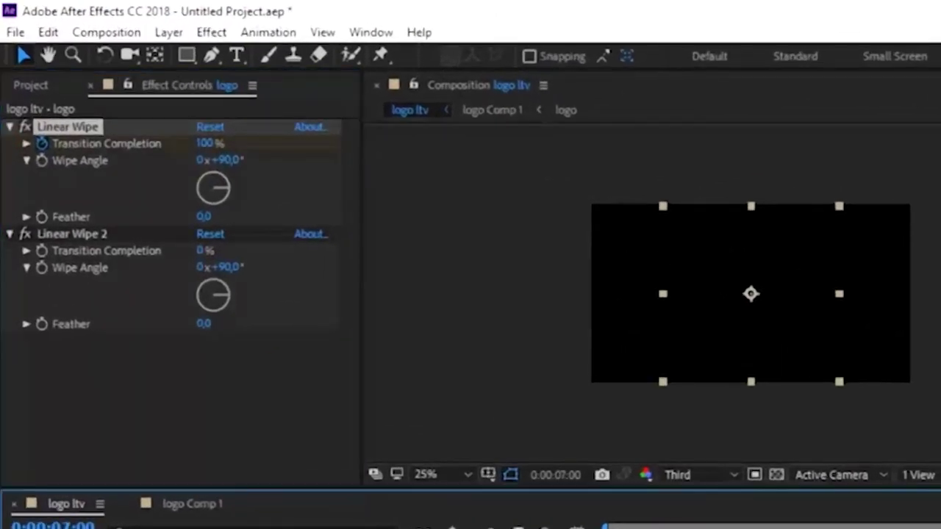
left_click(205, 145)
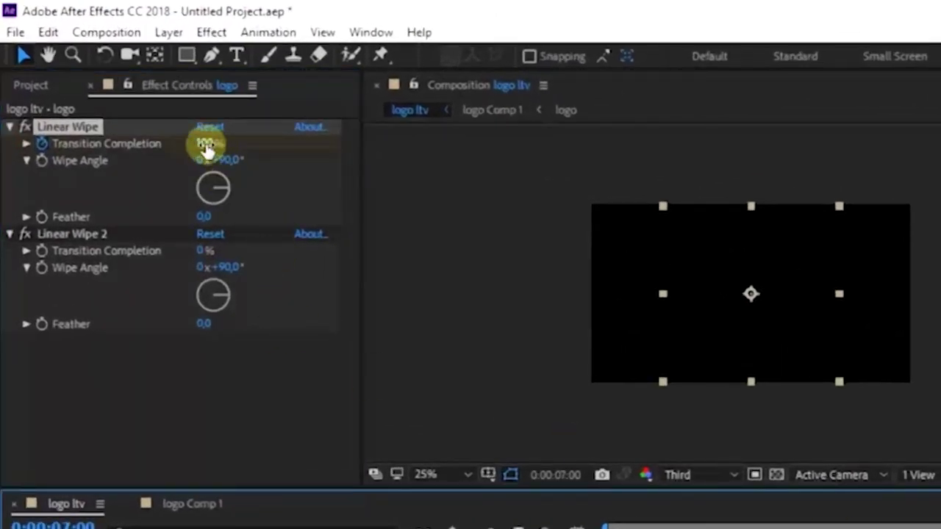
type("0")
key("Return")
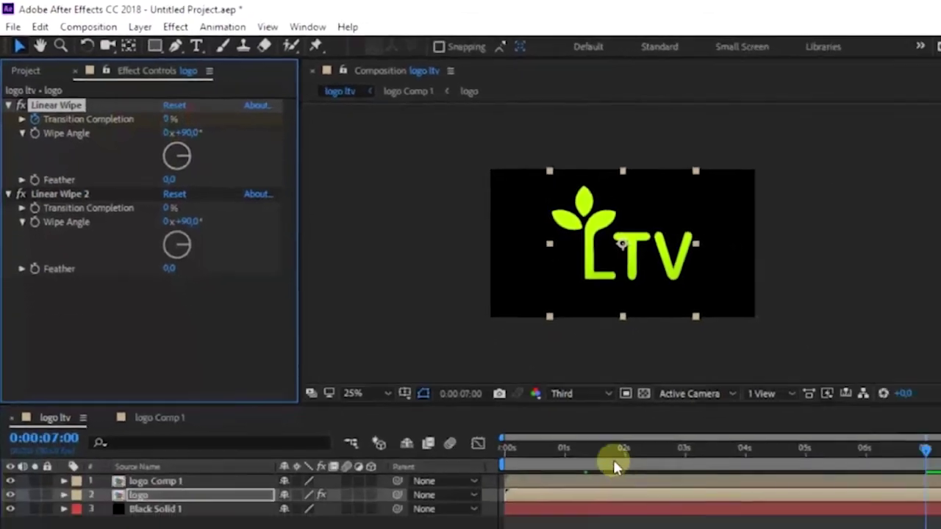
Step: Preview the LTV logo wipe and move the first Transition Completion keyframe earlier
left_click(478, 378)
left_click_drag(498, 383, 656, 389)
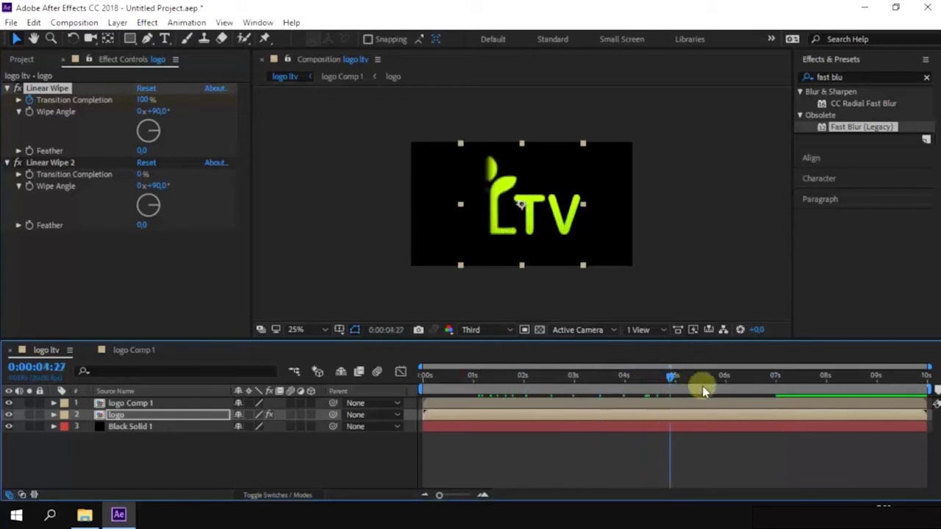
mouse_move(656, 388)
left_mouse_down()
mouse_move(711, 391)
mouse_move(655, 388)
left_mouse_up()
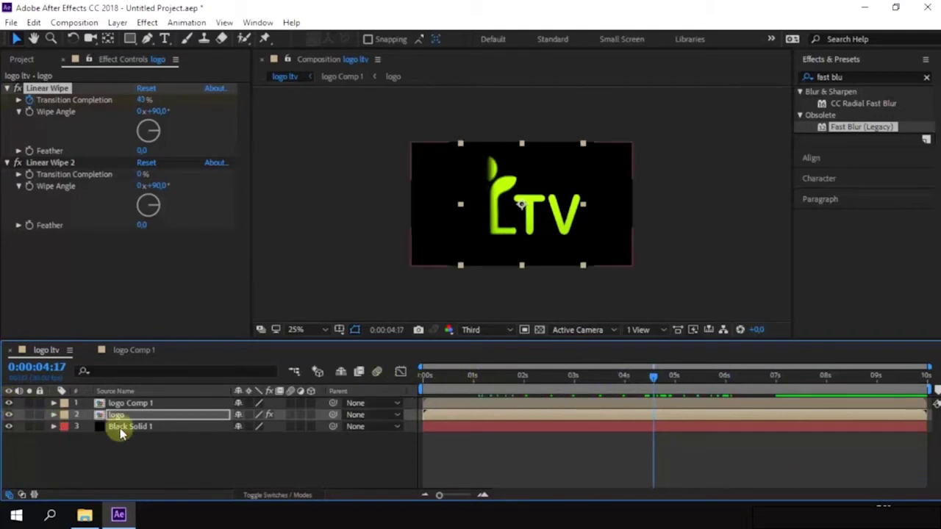
key("u")
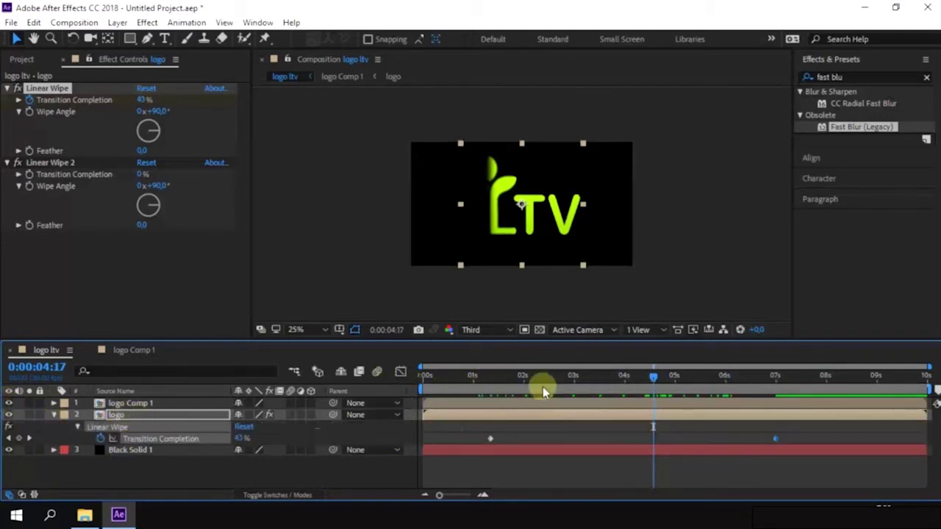
left_click(529, 378)
left_click_drag(530, 379, 558, 379)
left_click_drag(491, 439, 465, 438)
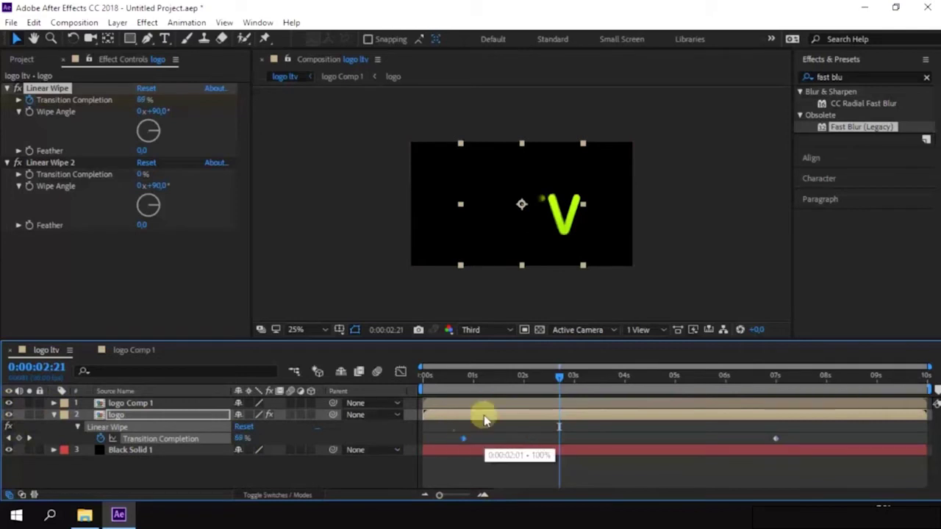
left_click_drag(450, 385, 777, 392)
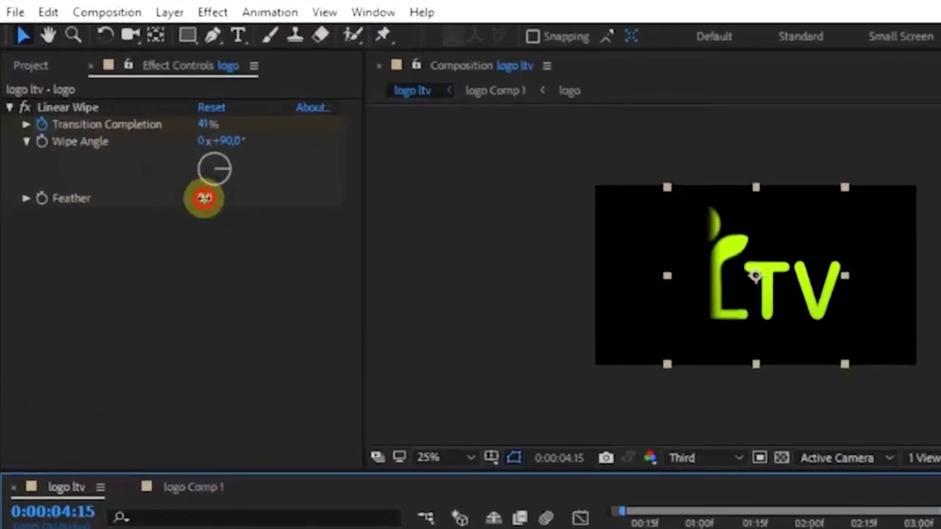
Step: Set the Linear Wipe Feather to 15 to soften the wipe edge
left_click_drag(204, 198, 182, 195)
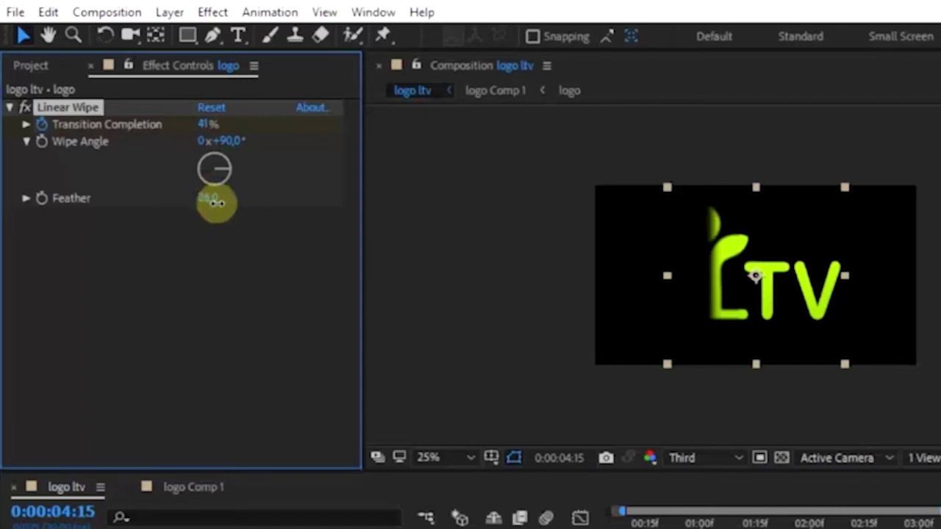
left_click_drag(211, 206, 211, 208)
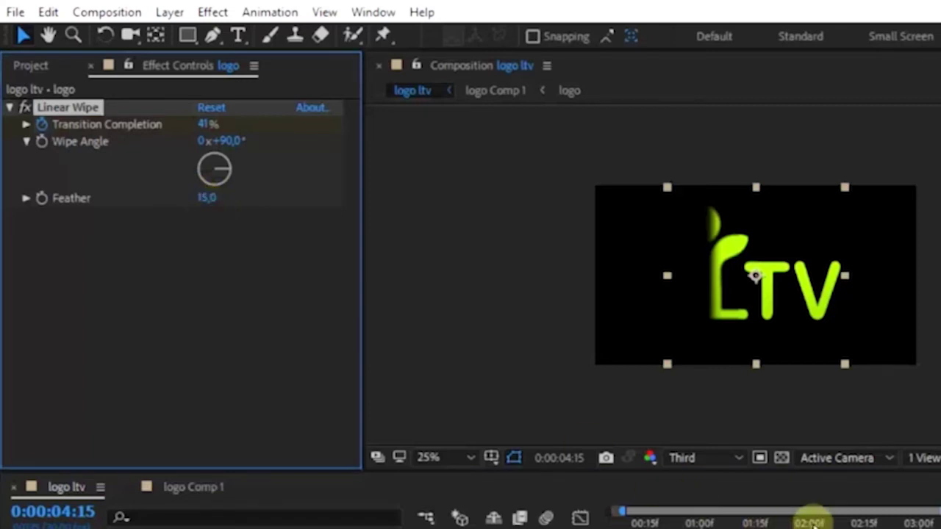
left_click(928, 515)
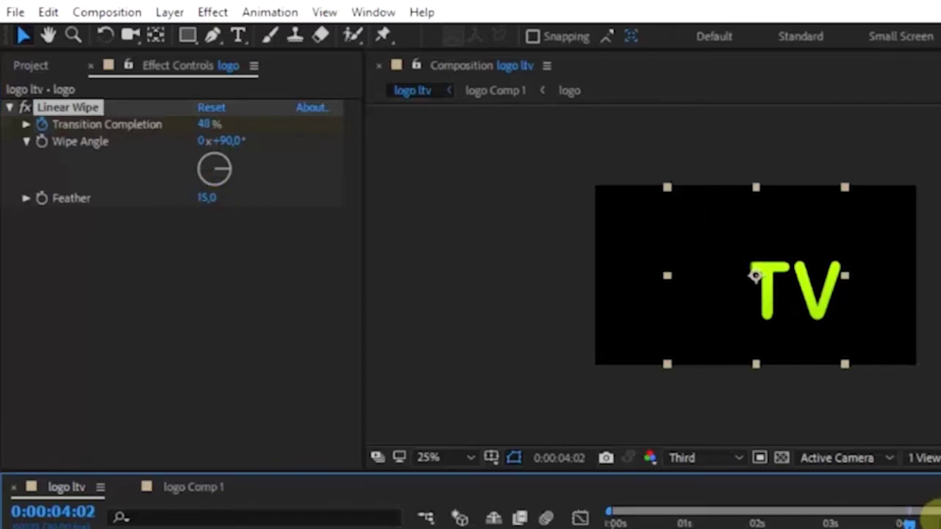
left_click(39, 72)
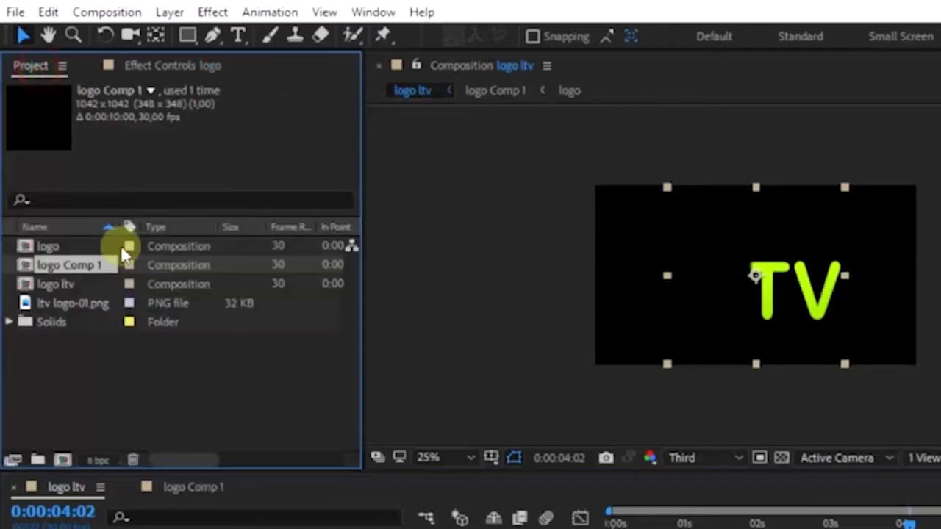
right_click(68, 283)
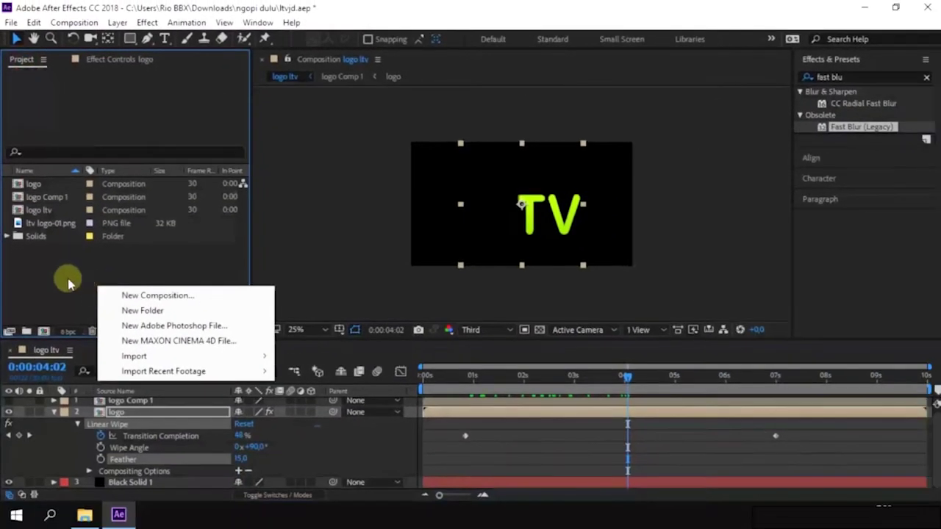
left_click(69, 283)
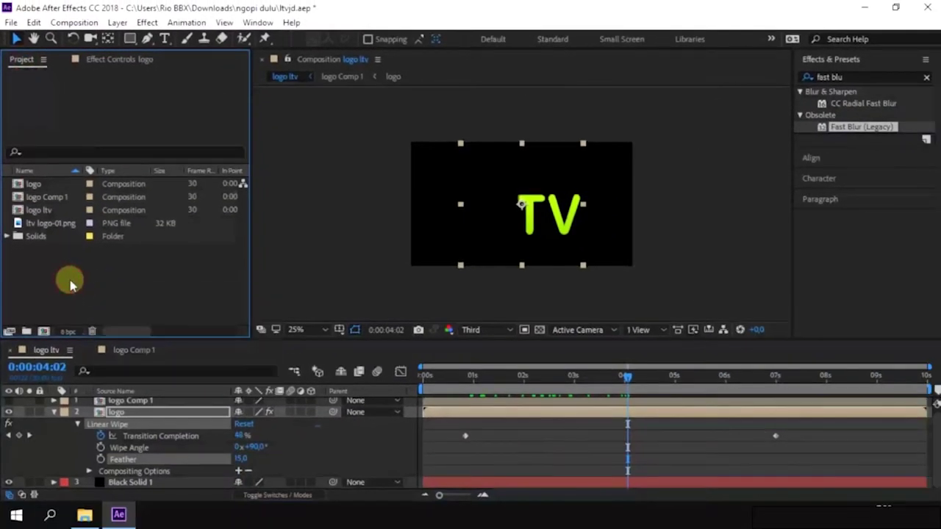
left_click(53, 412)
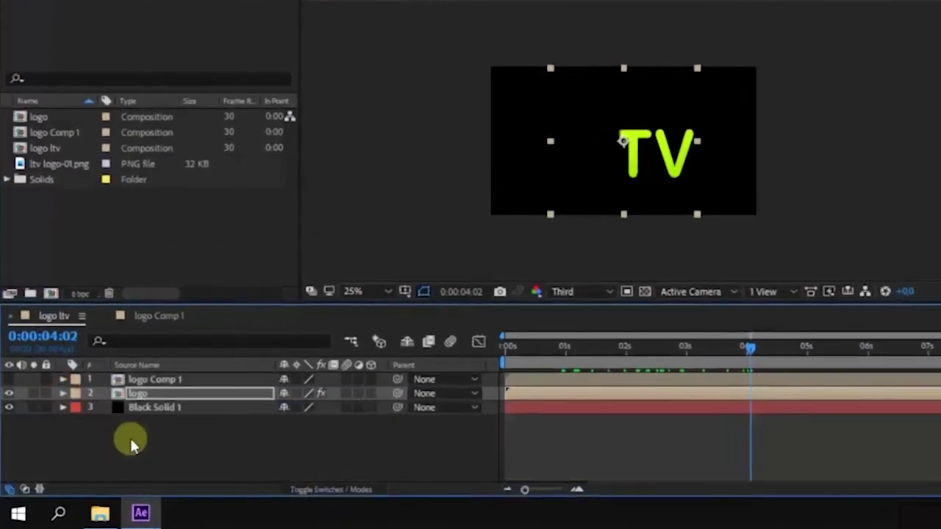
Step: Create a black solid named particular and move it to the top of the layer stack
right_click(112, 456)
mouse_move(381, 233)
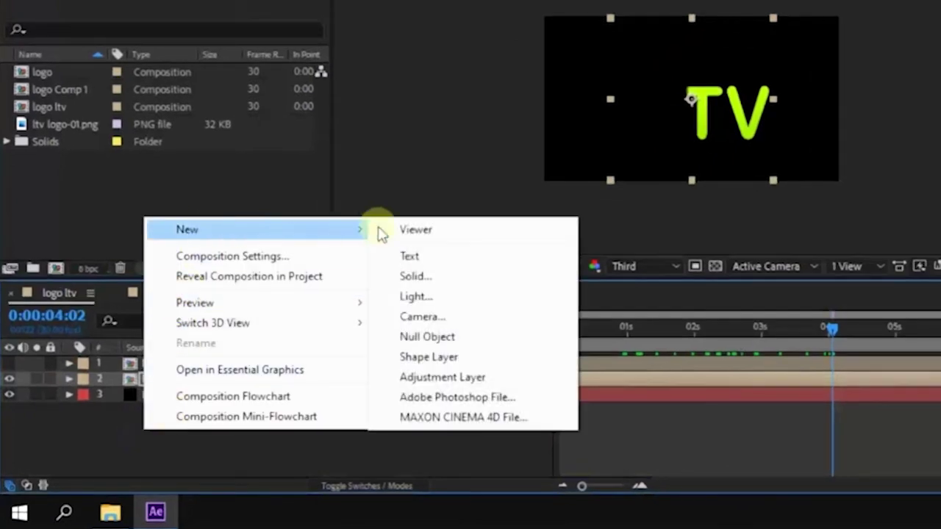
left_click(428, 274)
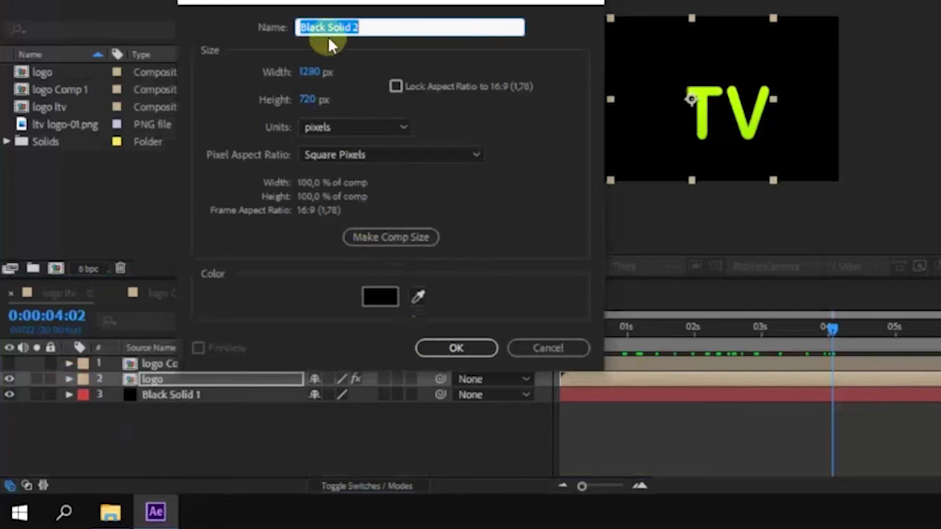
type("pa")
type("rti")
type("cula")
type("r")
left_click(458, 345)
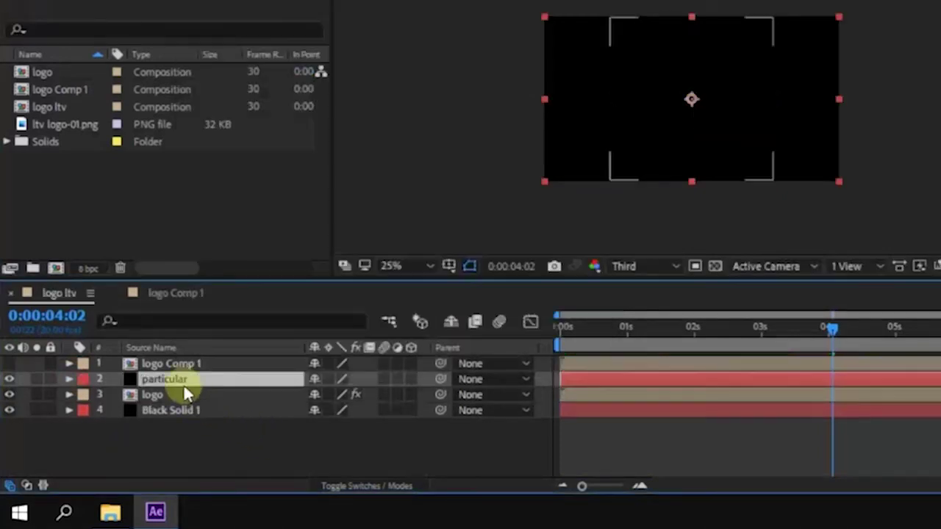
left_click_drag(183, 383, 185, 363)
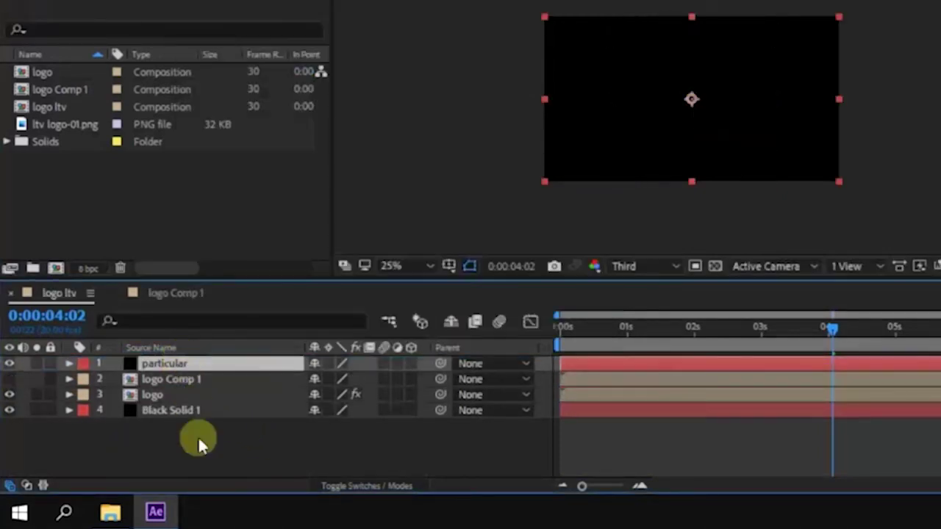
left_click(198, 448)
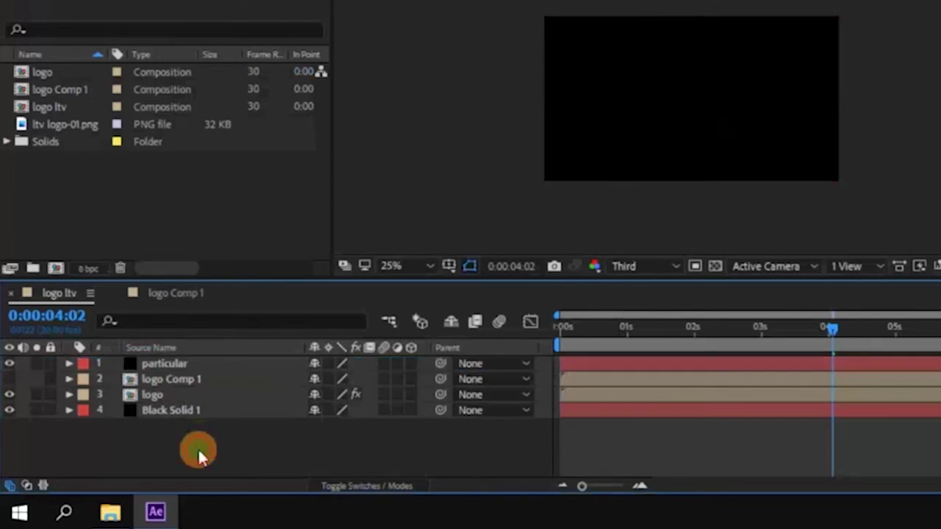
Step: Make logo Comp 1 visible again and turn it into a 3D layer
left_click(172, 365)
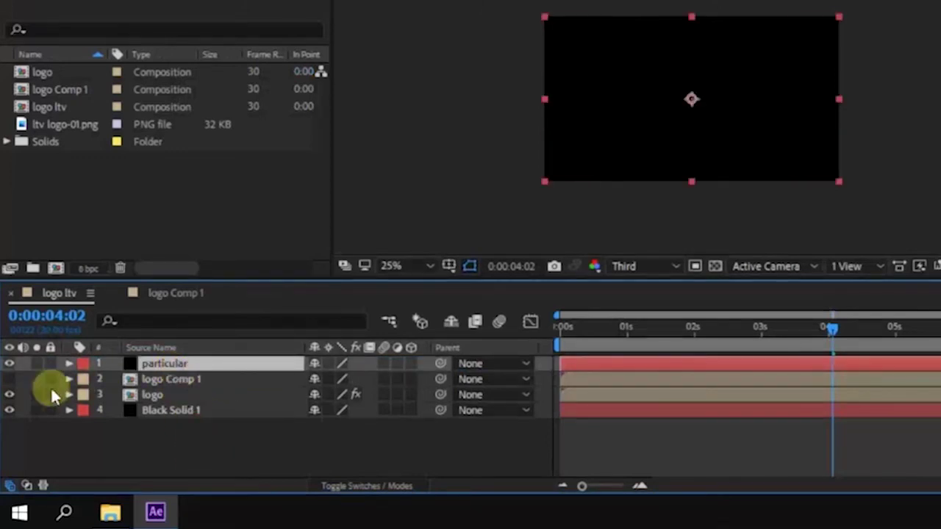
left_click(11, 381)
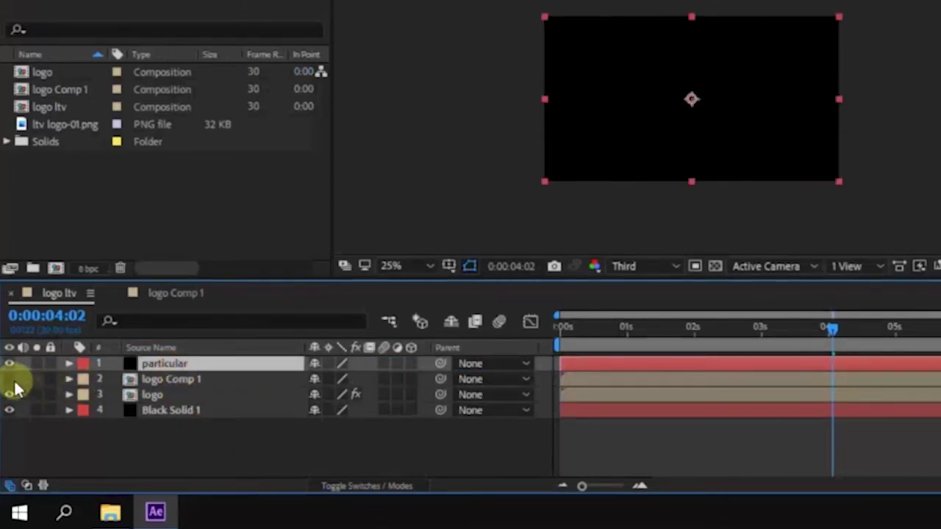
left_click(197, 379)
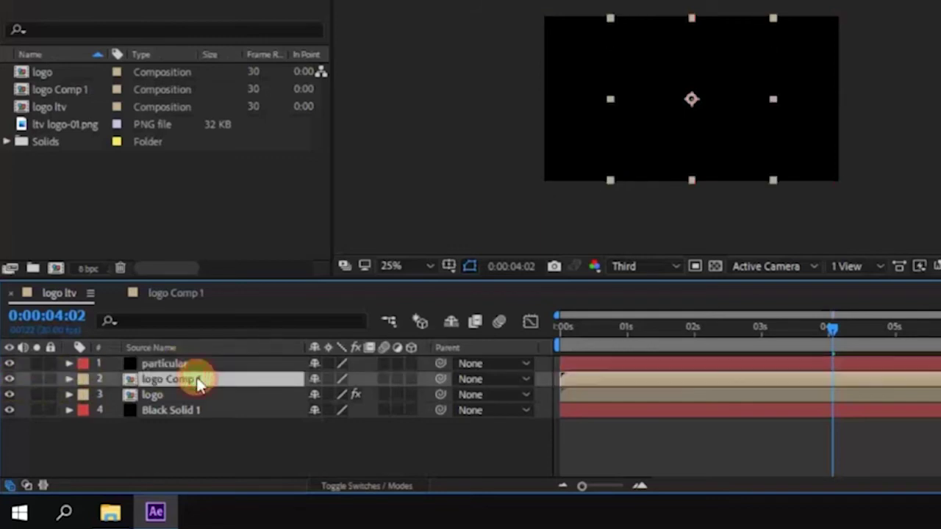
left_click(411, 379)
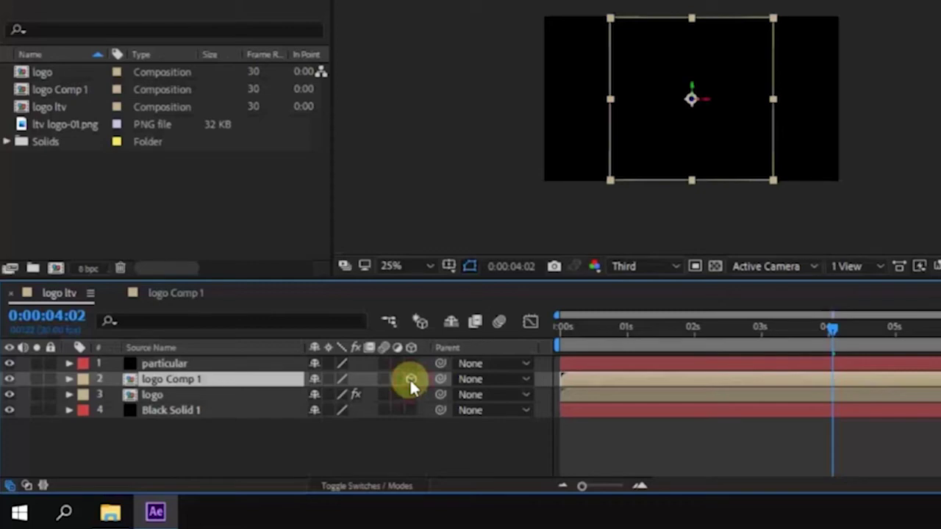
left_click(181, 361)
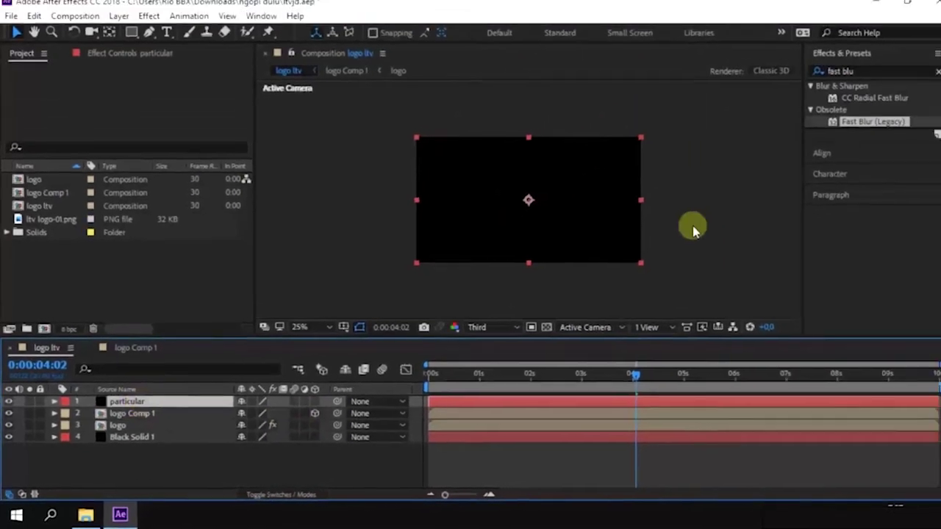
Step: Apply Trapcode Particular to the particular solid and check the particles at about 3 seconds
left_click(861, 71)
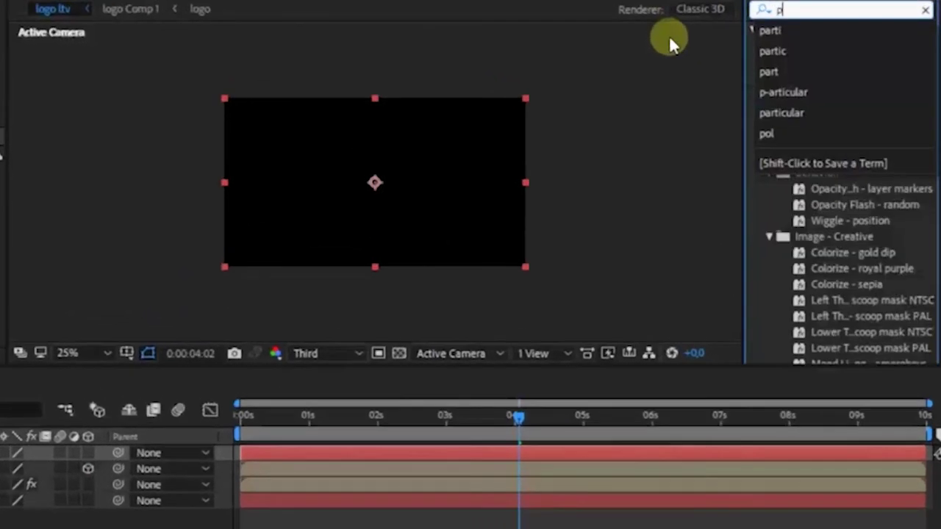
type("part")
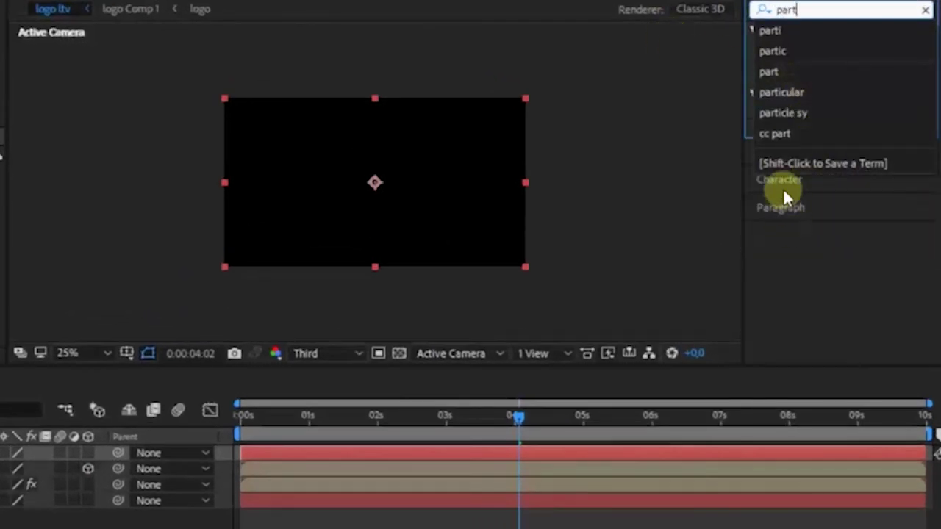
type("i")
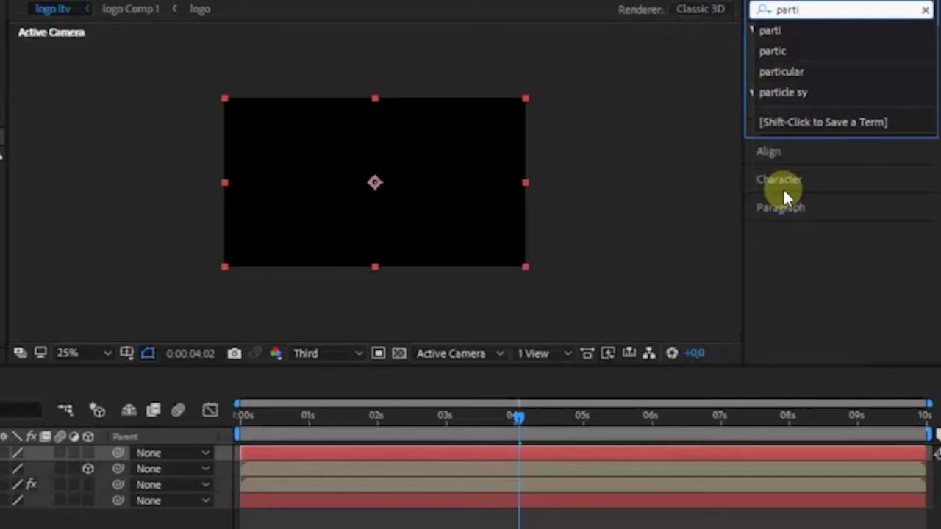
type("cul")
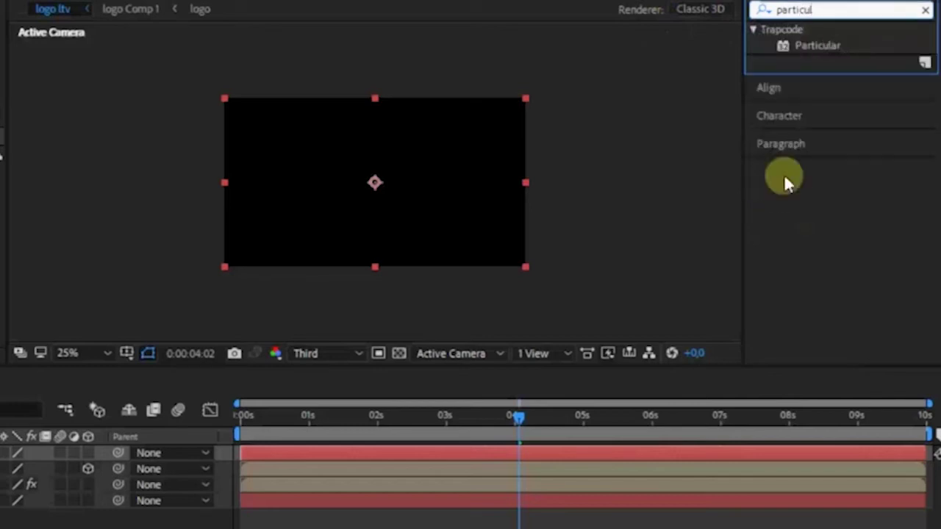
left_click(808, 46)
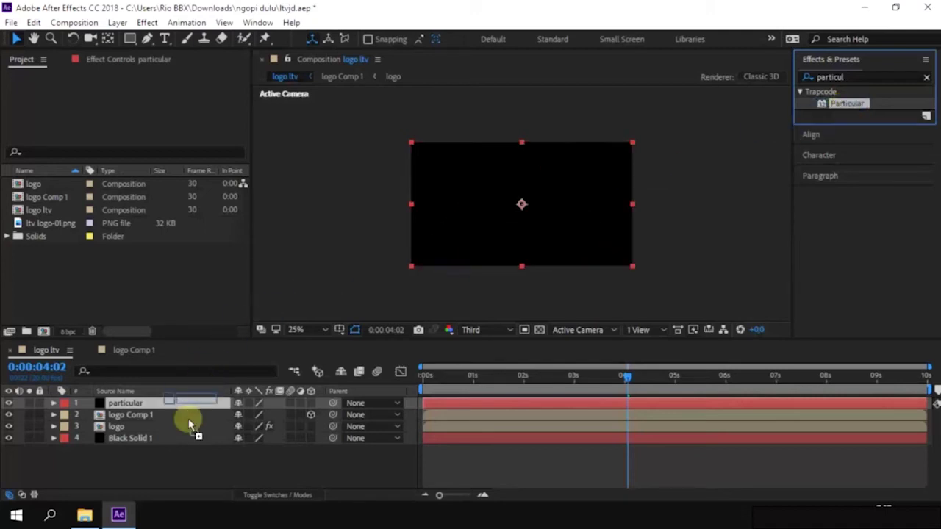
mouse_move(852, 107)
left_mouse_down()
mouse_move(197, 421)
mouse_move(180, 404)
left_mouse_up()
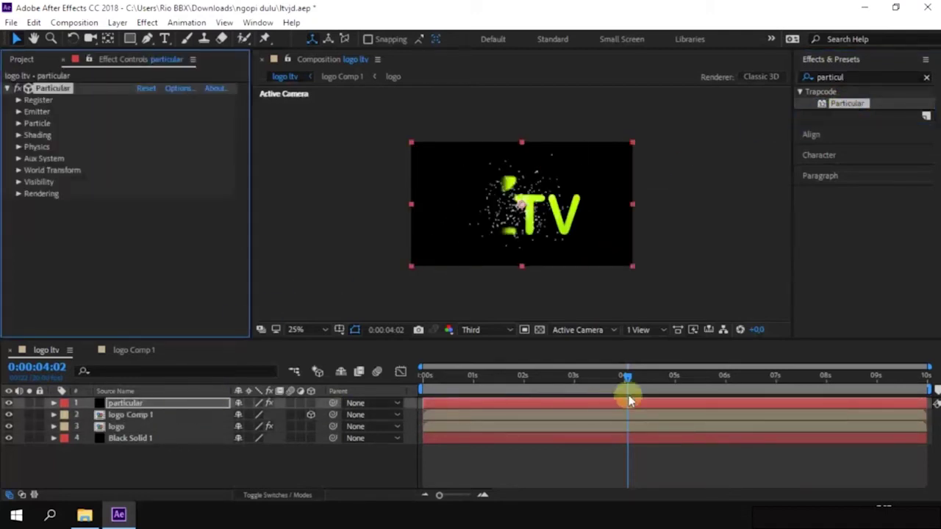
left_click_drag(626, 376, 616, 373)
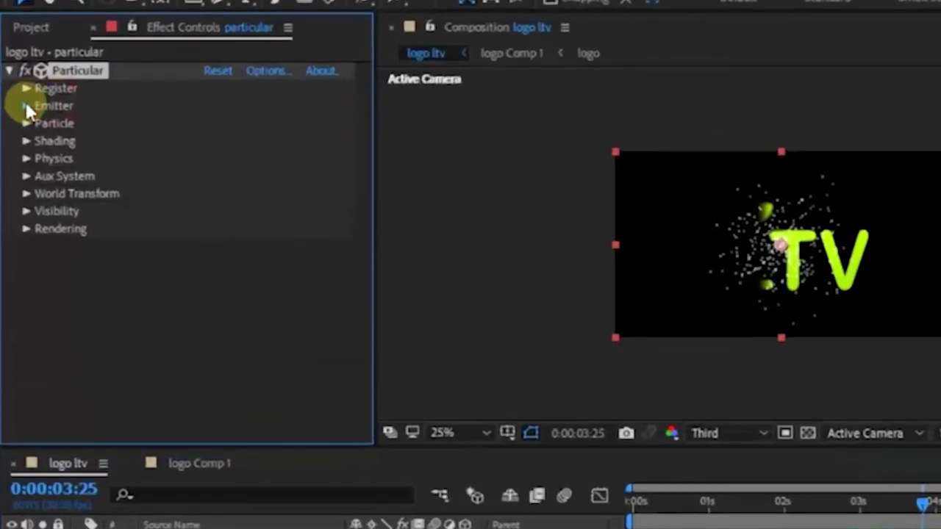
left_click(19, 112)
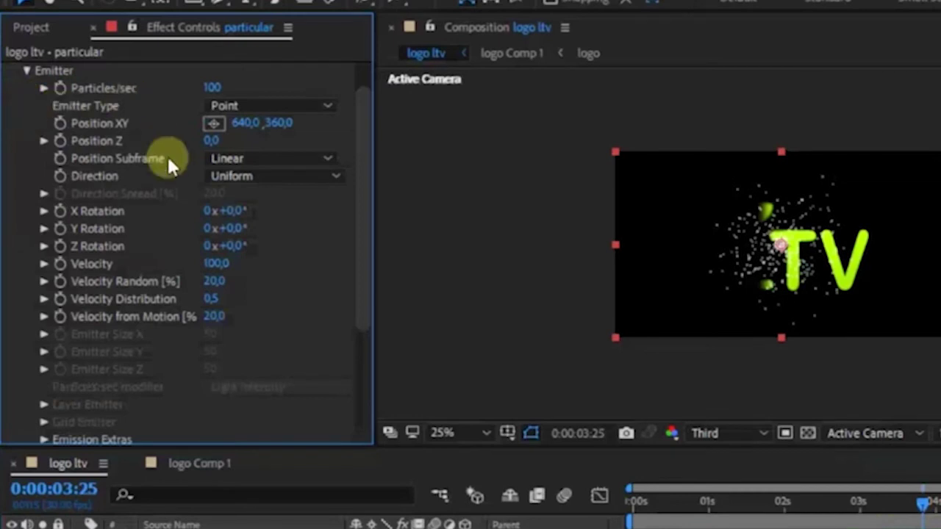
Step: Set Particular's Emitter Type to Layer, using 2. logo Comp 1 as the emitter layer
left_click(272, 105)
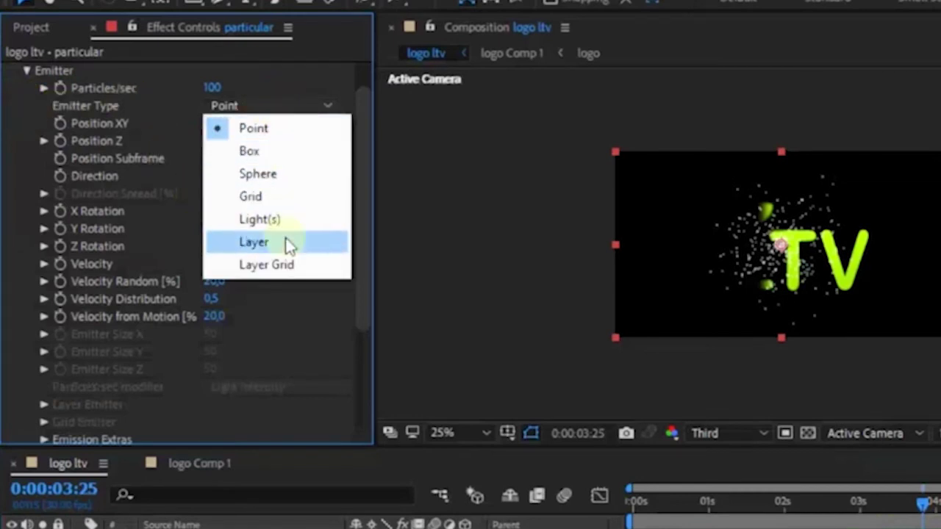
left_click(268, 245)
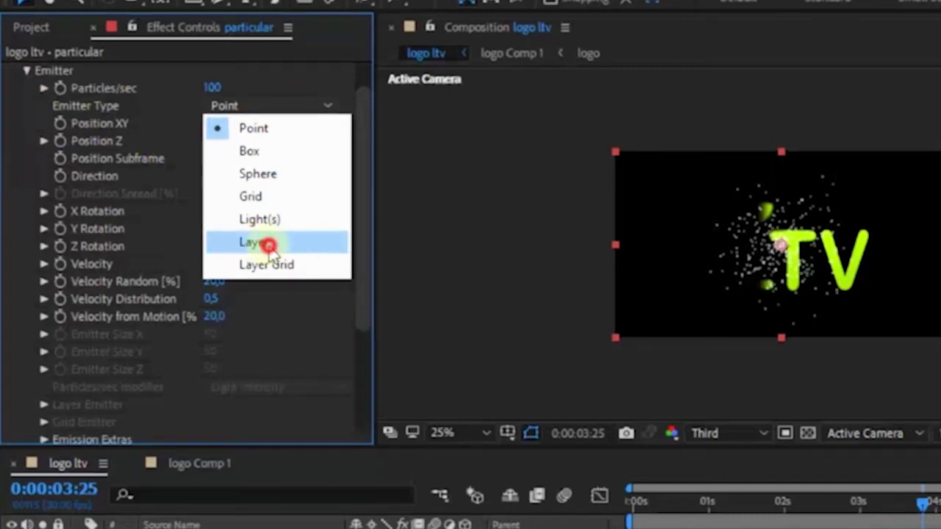
left_click(268, 244)
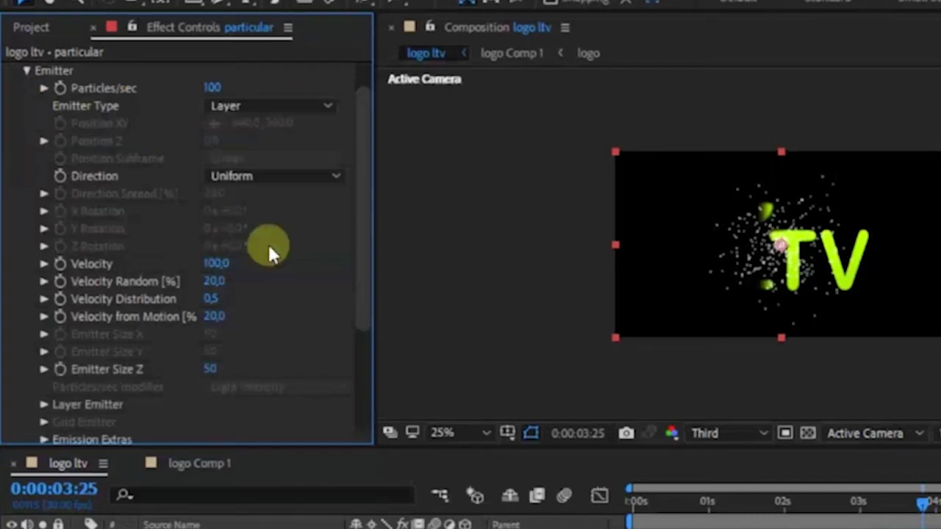
scroll(157, 317, "down", 3)
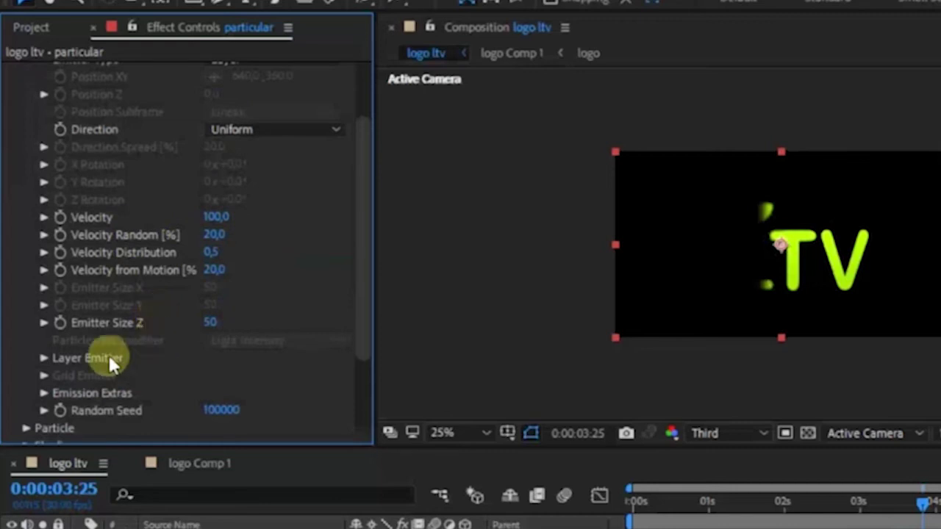
left_click(44, 358)
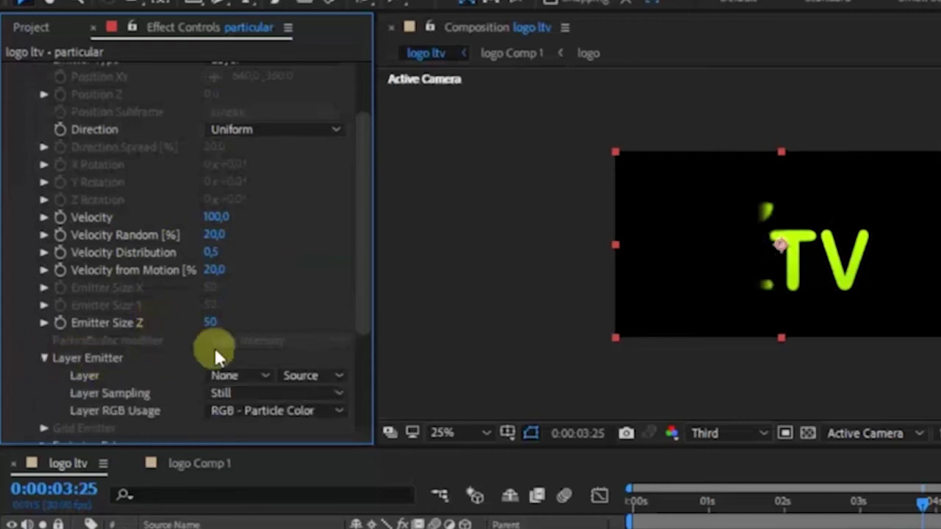
scroll(230, 347, "down", 3)
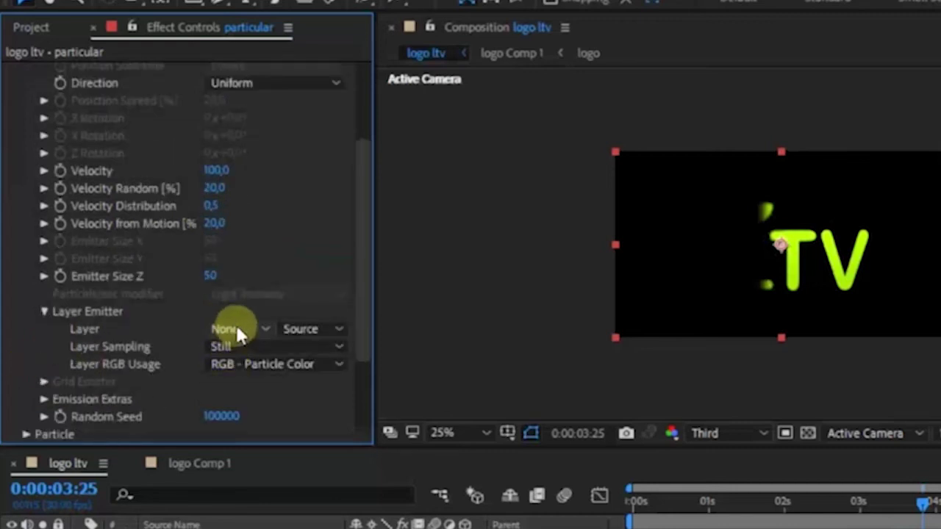
left_click(236, 331)
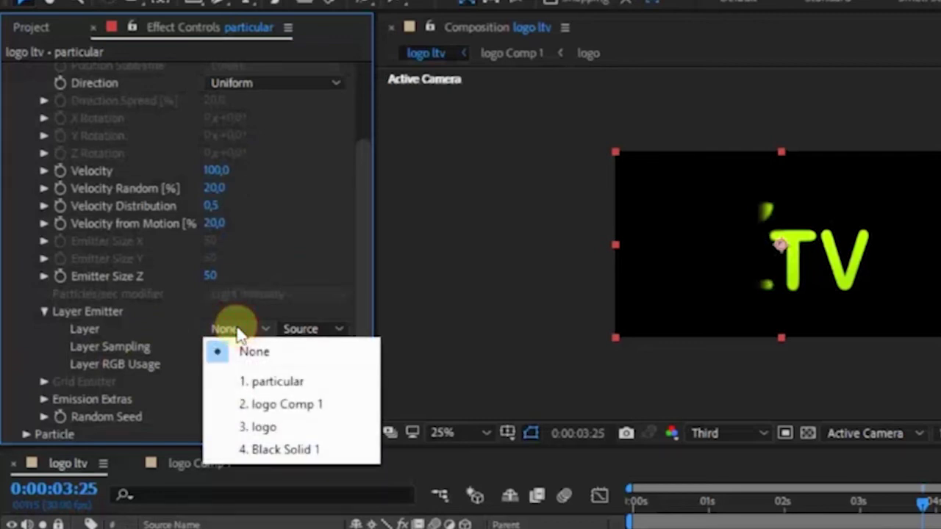
left_click(259, 406)
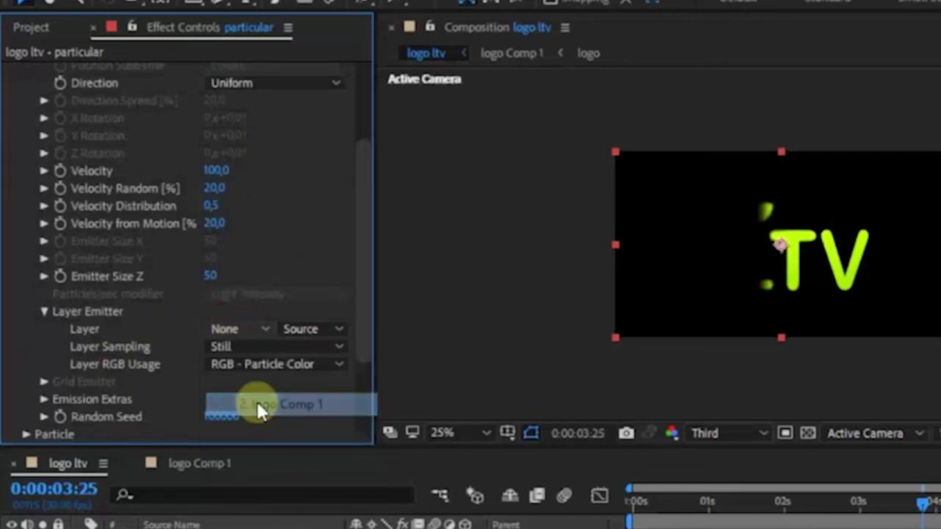
scroll(196, 168, "up", 3)
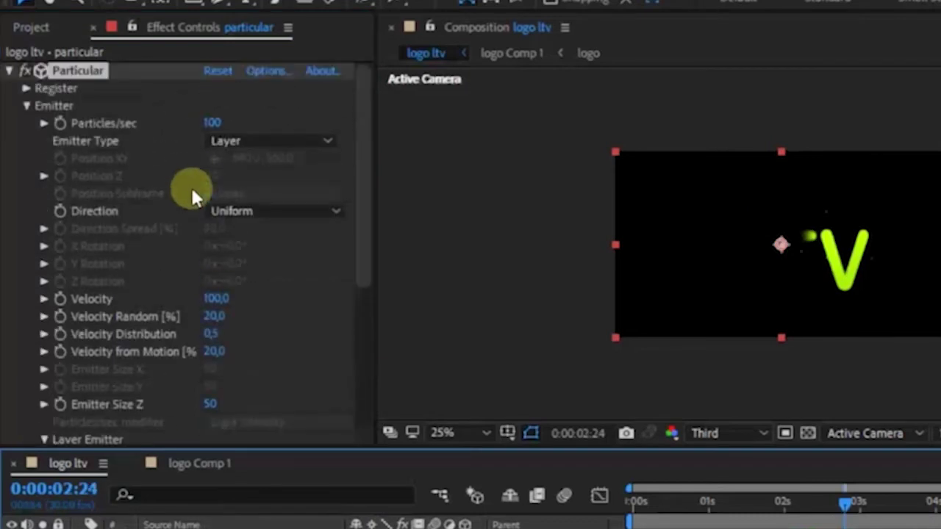
Step: Set Particular's Particles/sec to 90000, after first trying 10000
left_click(207, 123)
type("10")
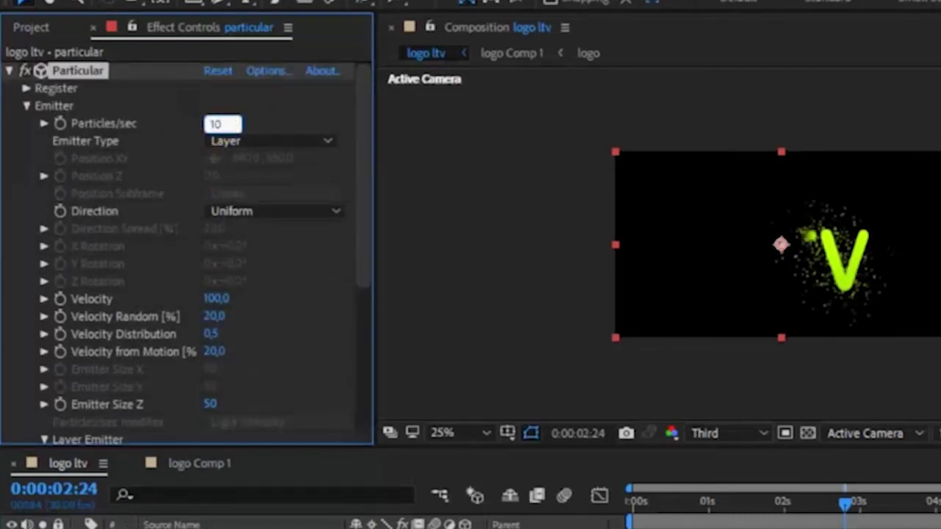
type("00")
type("00")
left_click(221, 122)
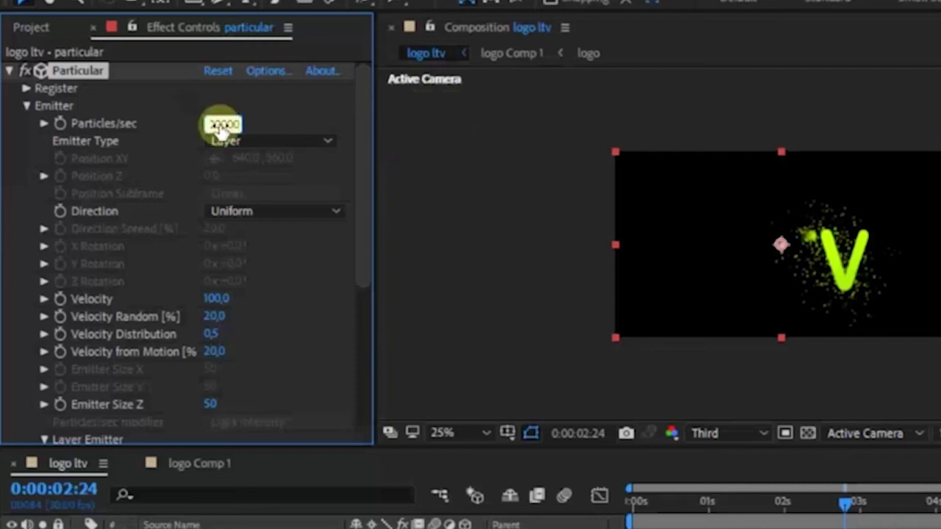
left_click(239, 120)
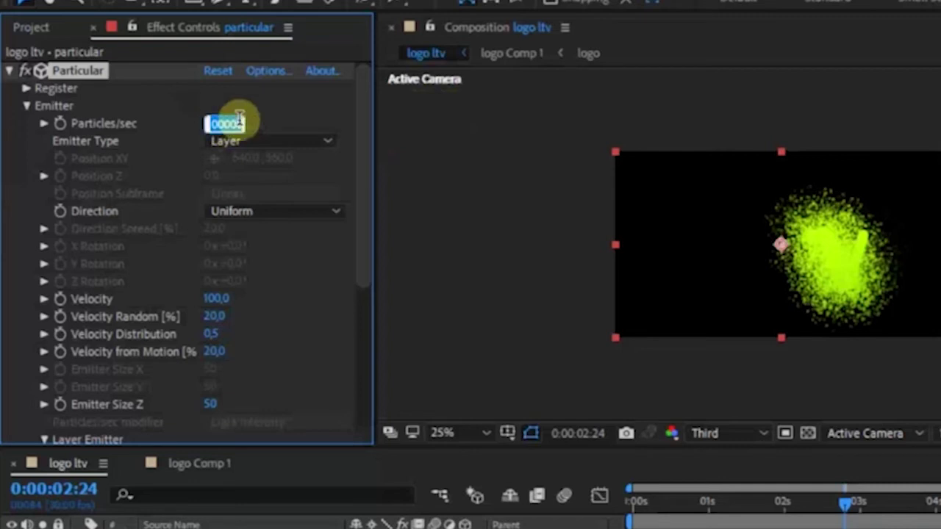
type("90000")
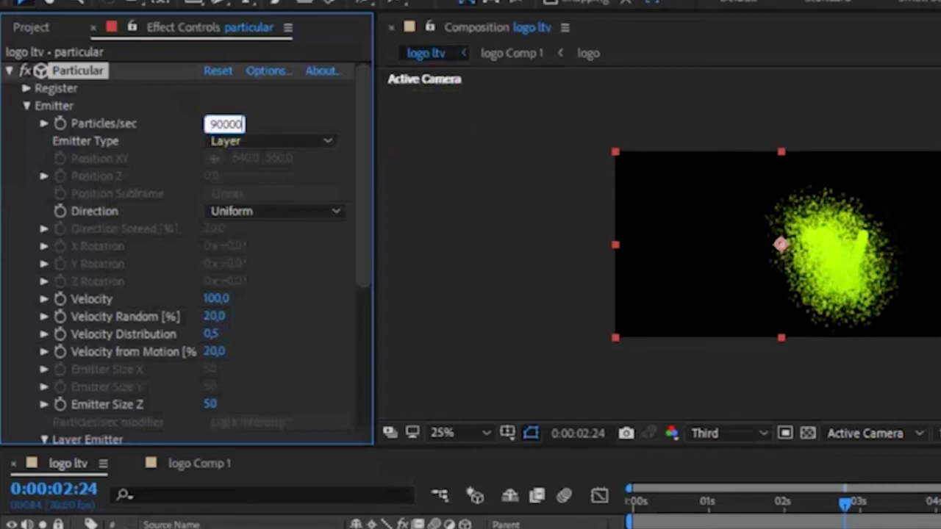
key("Return")
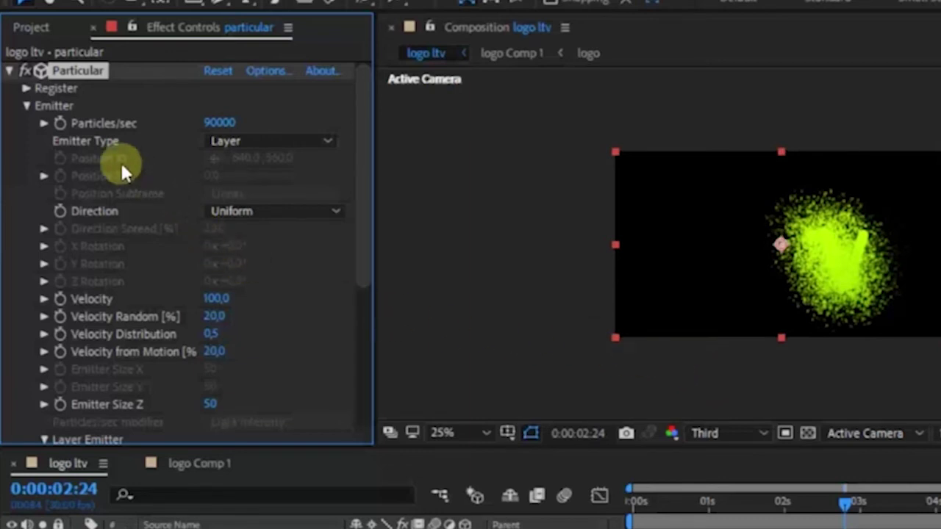
left_click(9, 70)
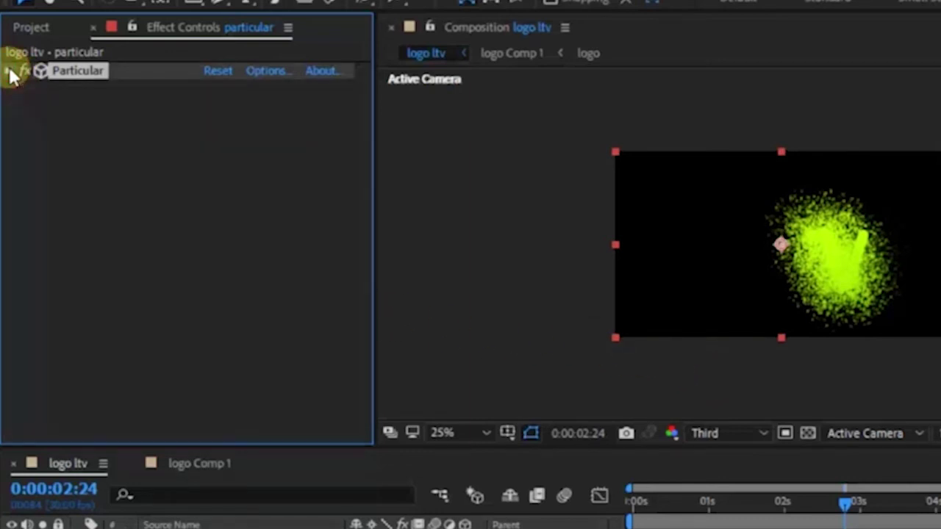
left_click(9, 71)
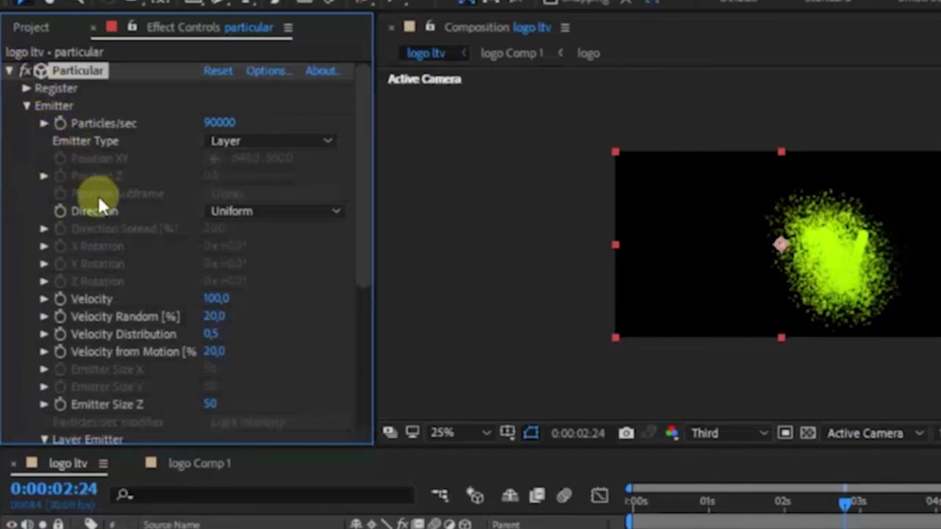
Step: In Particular's Particle group, set Life to 2 seconds and Sphere Feather to 0
scroll(101, 206, "down", 2)
scroll(103, 215, "down", 2)
scroll(110, 228, "down", 4)
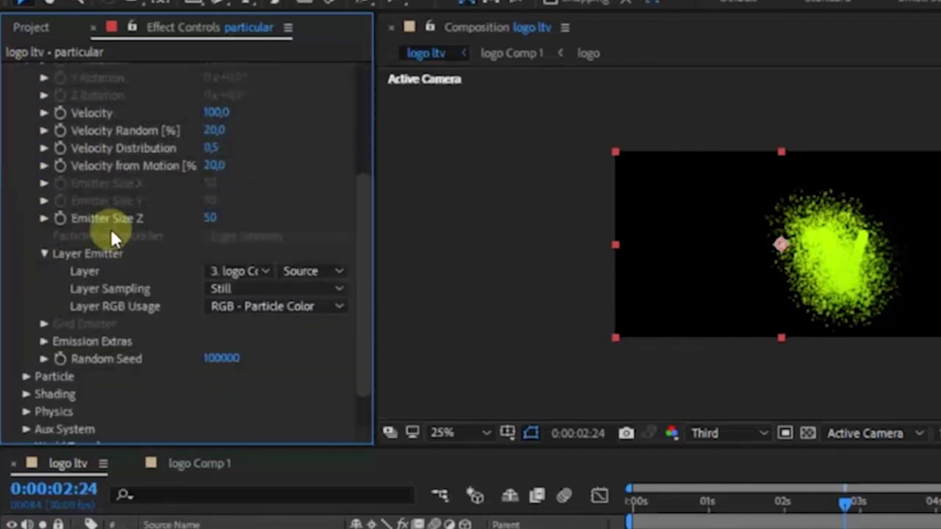
scroll(109, 228, "down", 2)
left_click(27, 330)
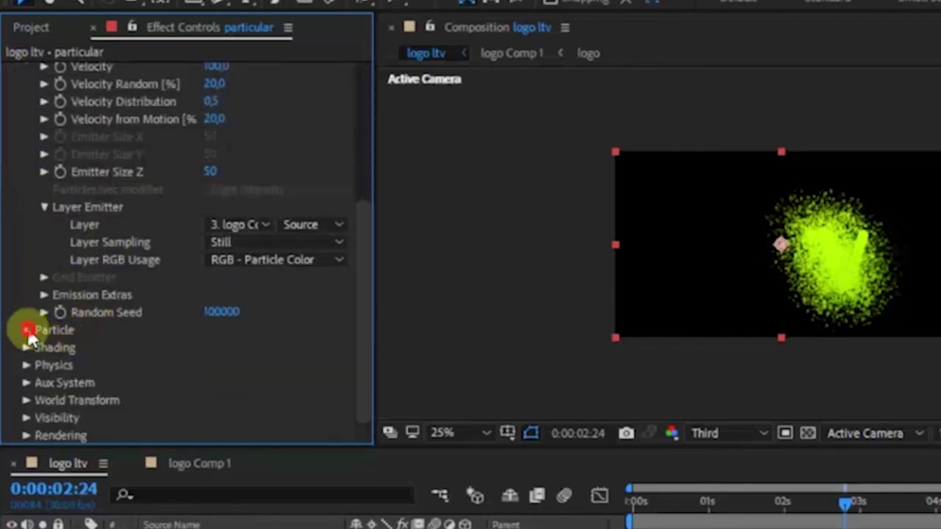
scroll(29, 337, "down", 10)
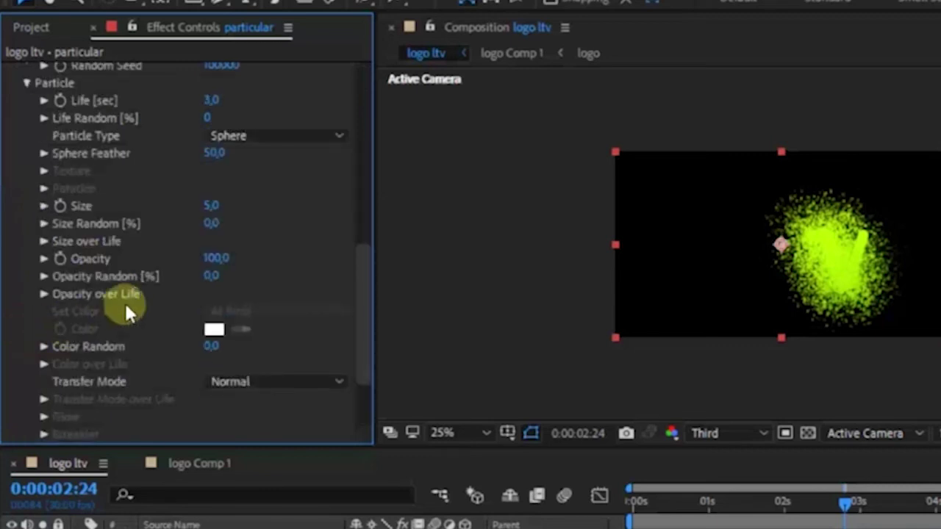
left_click(212, 100)
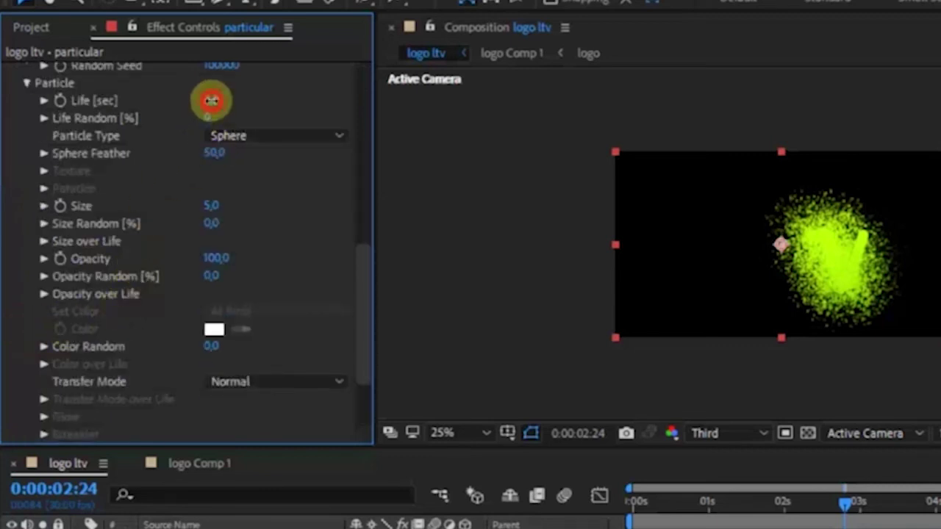
type("2")
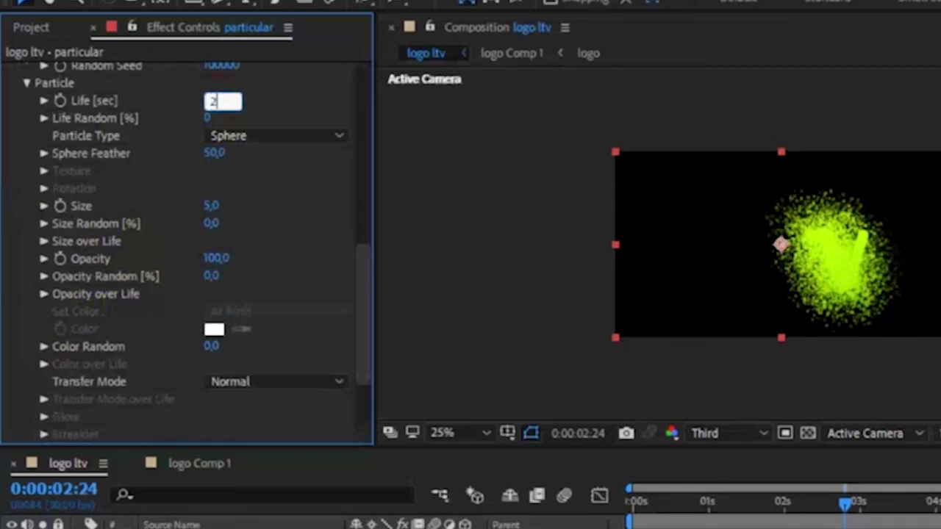
key("Return")
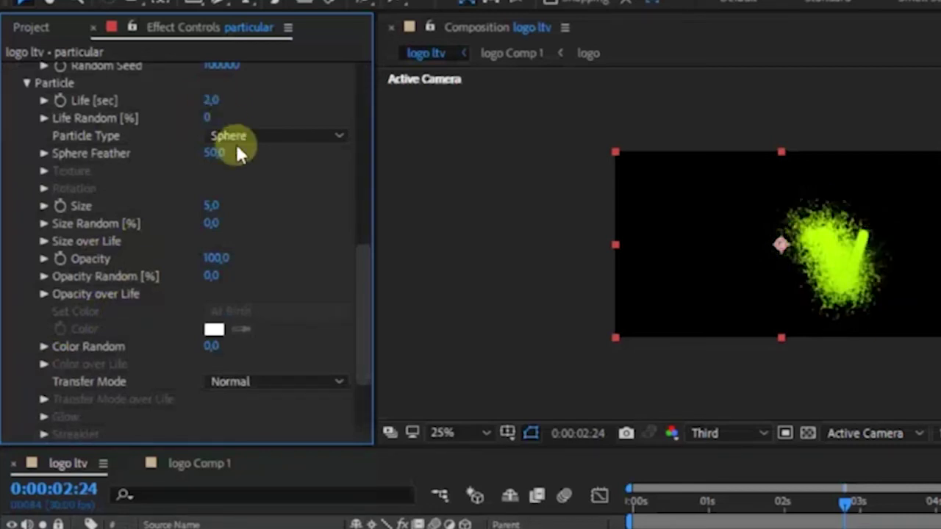
left_click(214, 153)
left_click_drag(160, 161, 2, 199)
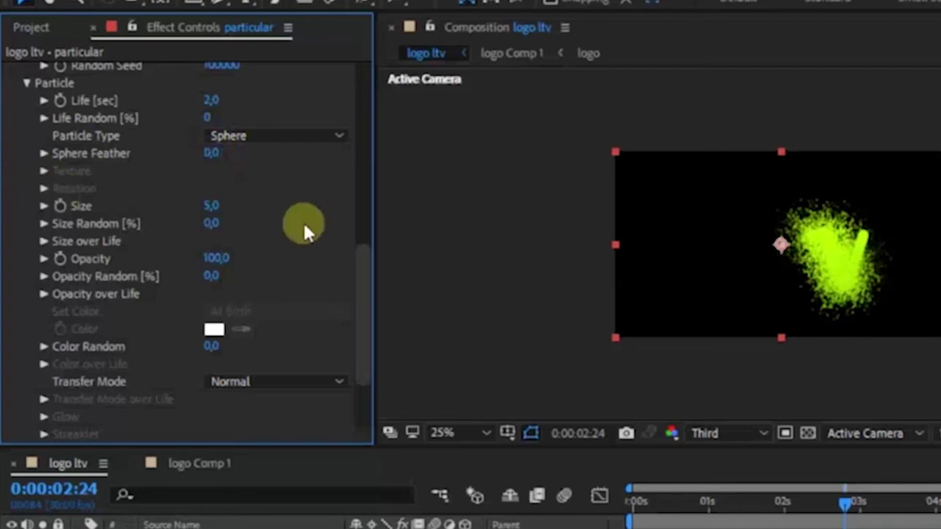
Step: Set particle Size to 2 and Size Random to 100%
left_click(212, 206)
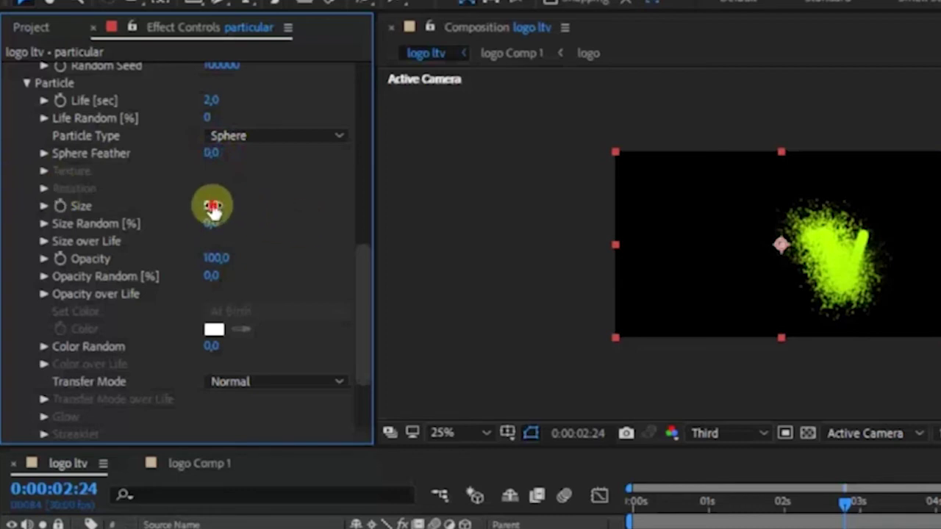
type("2")
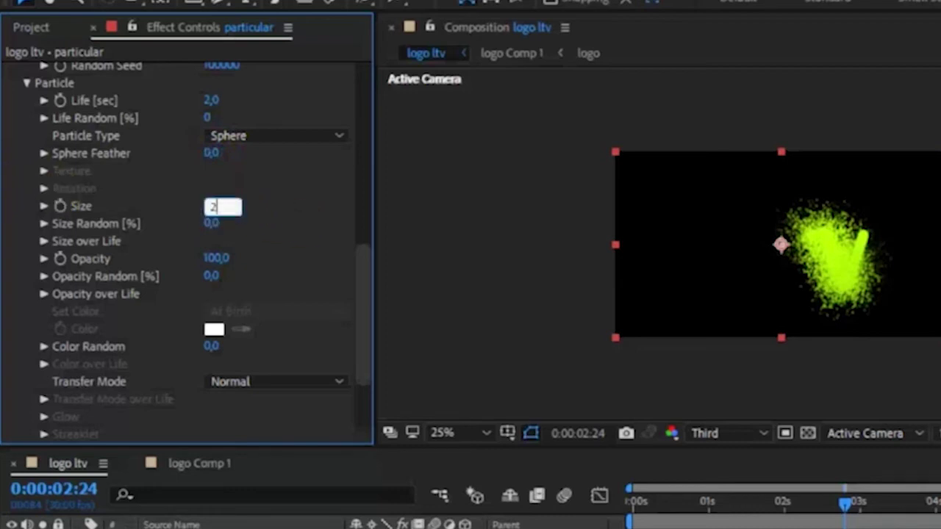
key("Return")
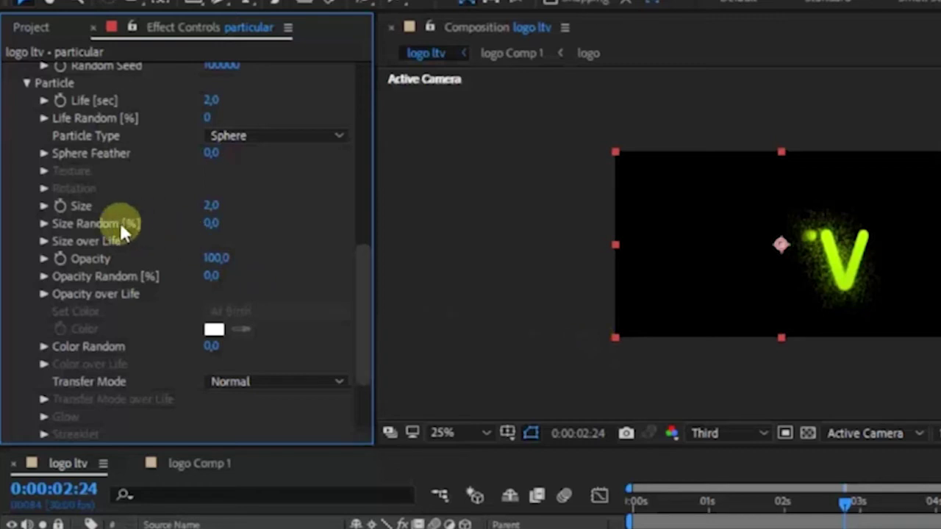
left_click(210, 223)
left_click_drag(209, 223, 519, 235)
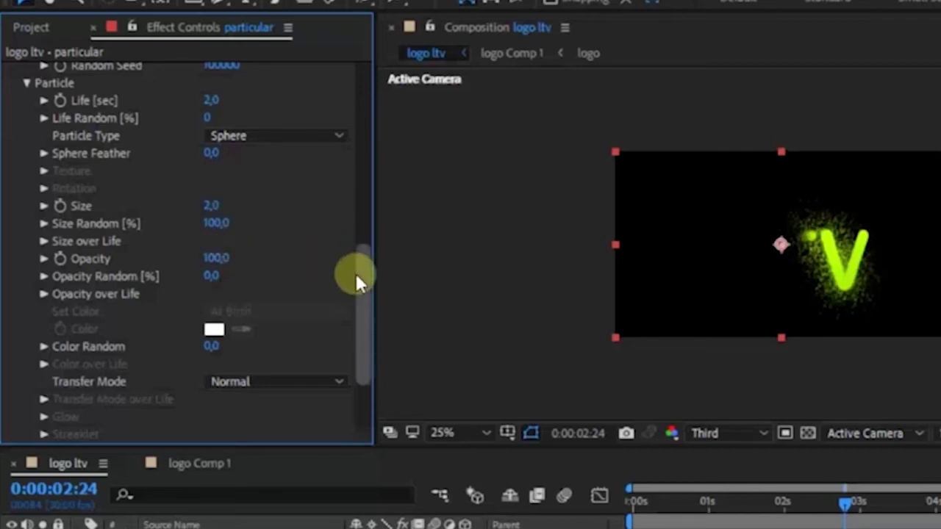
scroll(127, 154, "up", 2)
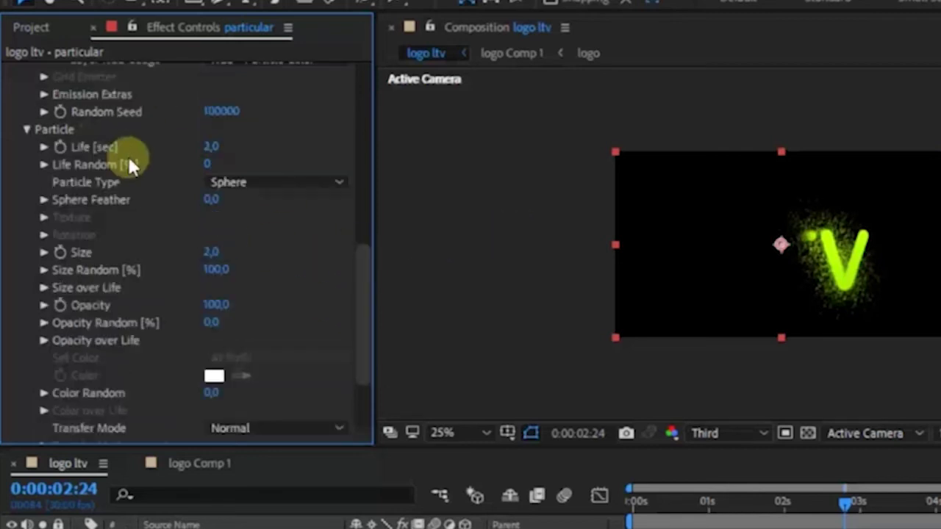
left_click(23, 133)
scroll(33, 125, "up", 4)
scroll(34, 115, "up", 6)
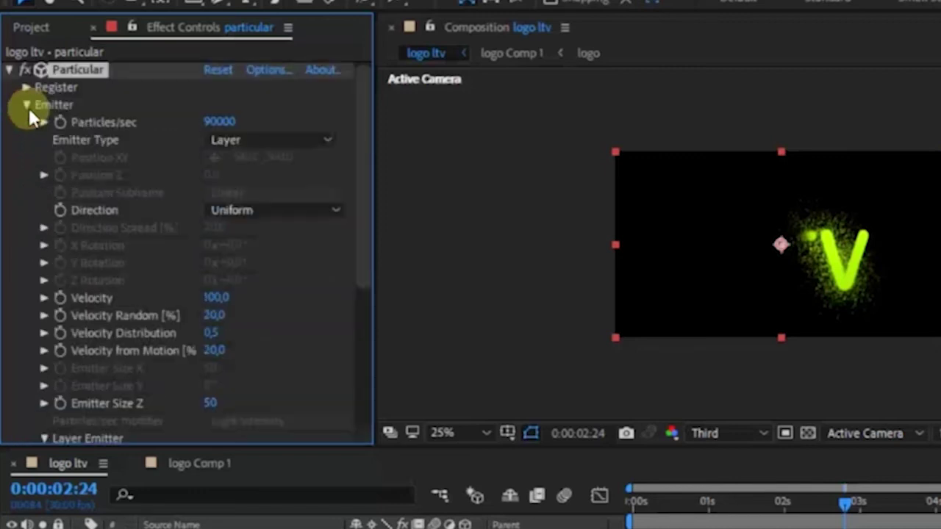
Step: Set Physics Gravity to -400 and scrub to about 4 seconds to preview the rising particles
left_click(26, 106)
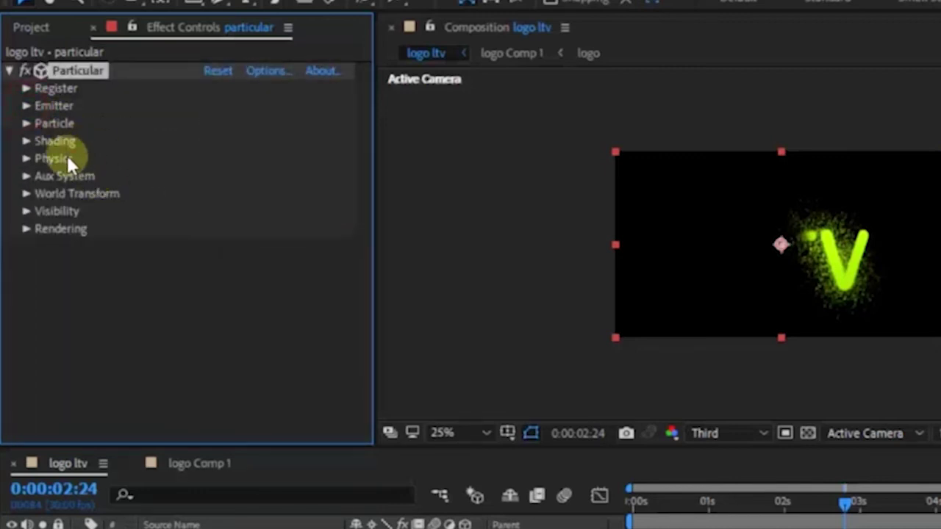
left_click(27, 157)
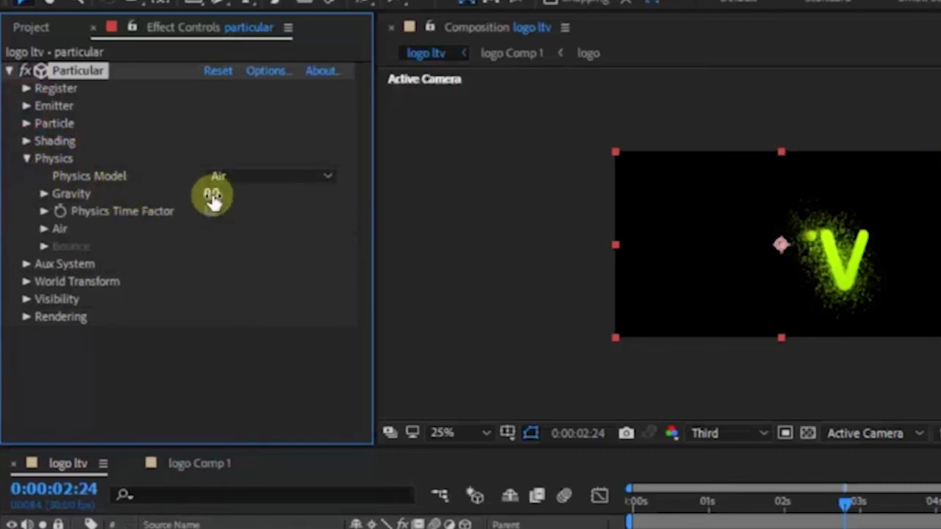
mouse_move(188, 194)
left_mouse_down()
mouse_move(177, 197)
mouse_move(185, 196)
left_mouse_up()
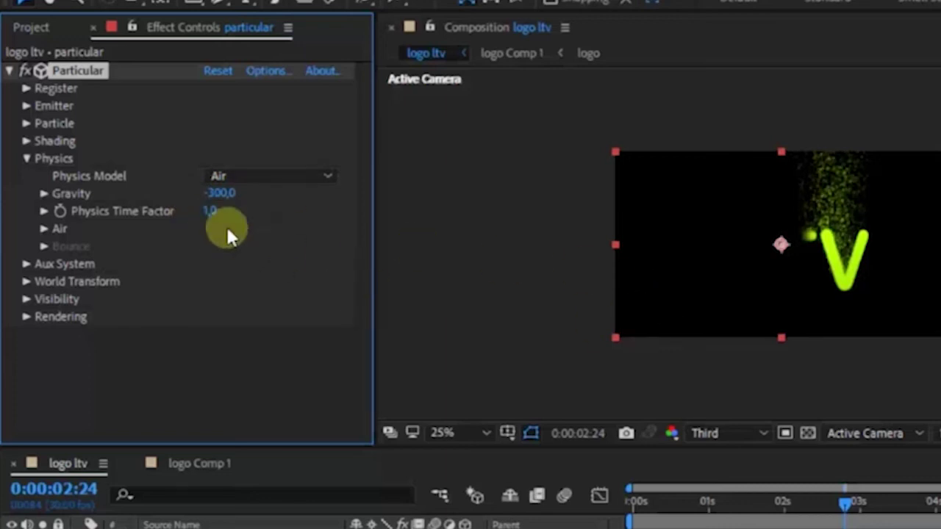
left_click(215, 195)
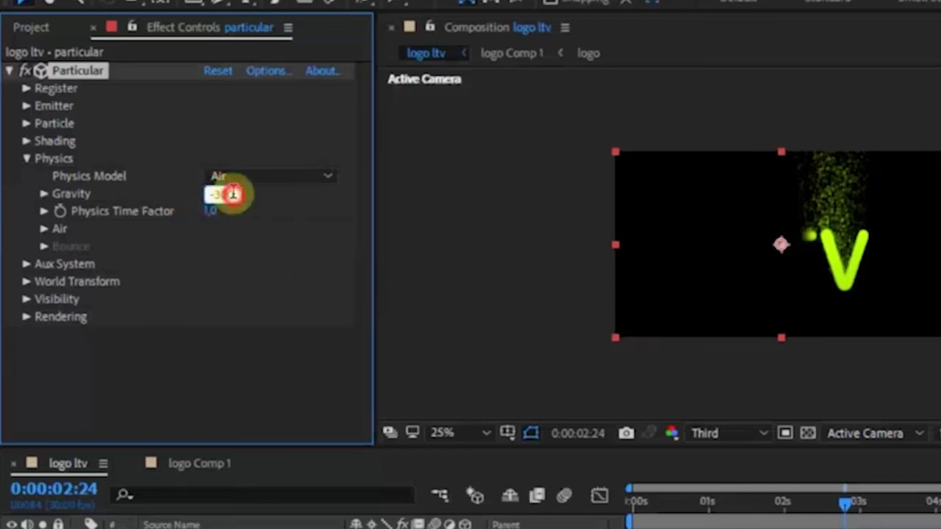
type("-400")
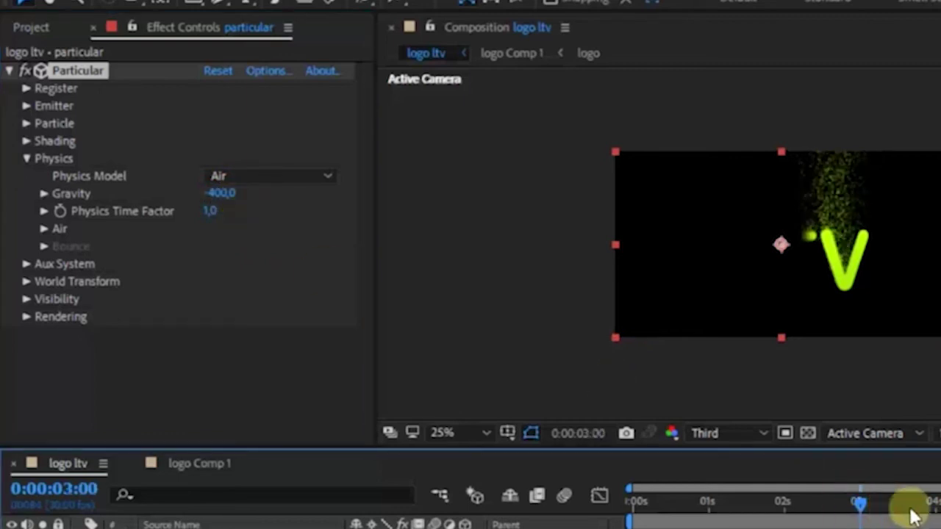
left_click_drag(885, 513, 936, 502)
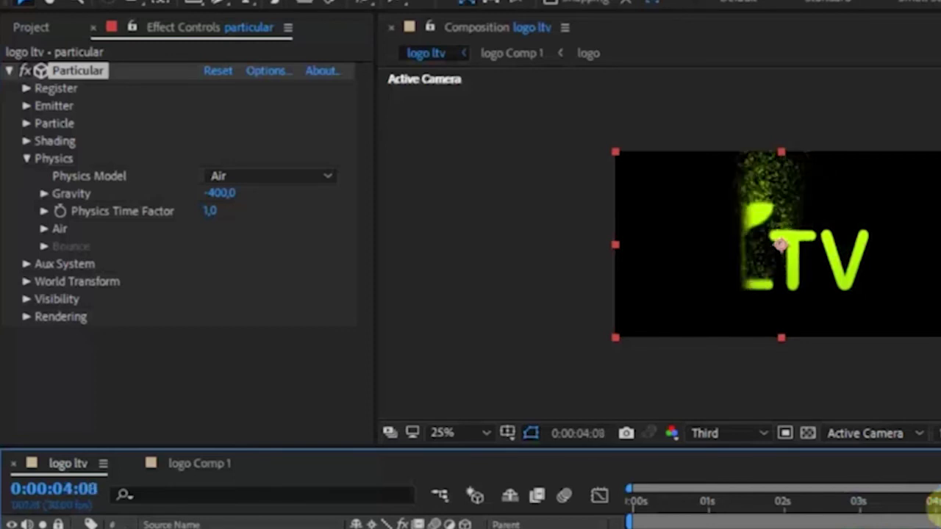
Step: Under Physics > Air, set Air Resistance to 1,0 and Wind X to 40
left_click(43, 229)
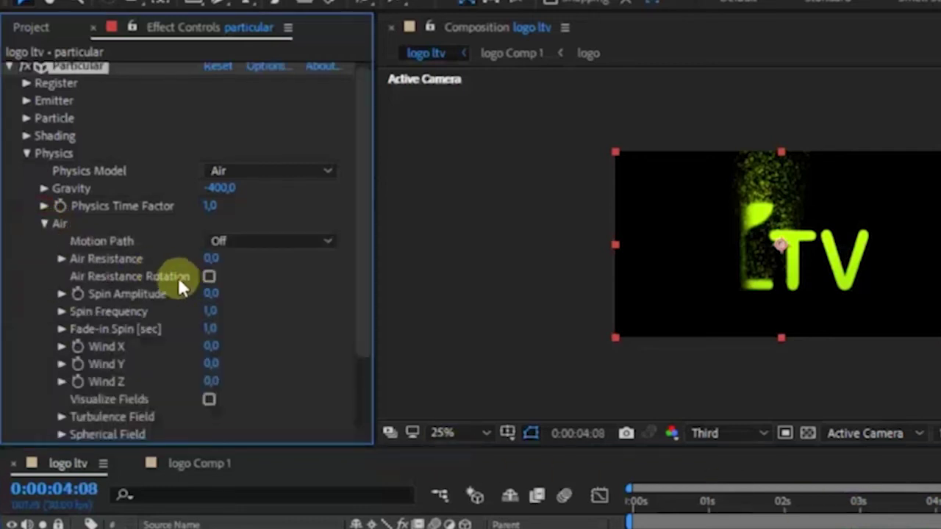
left_click_drag(209, 259, 214, 258)
left_click(211, 346)
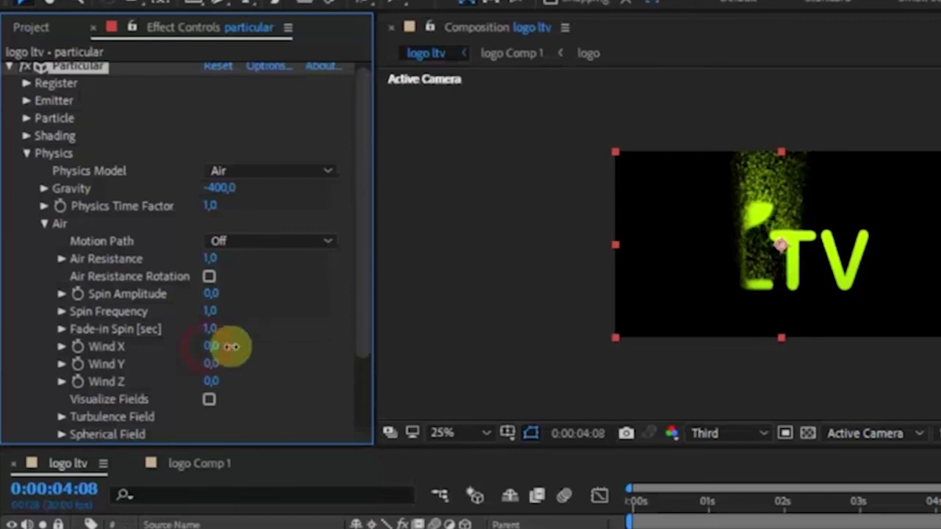
left_click_drag(231, 346, 246, 348)
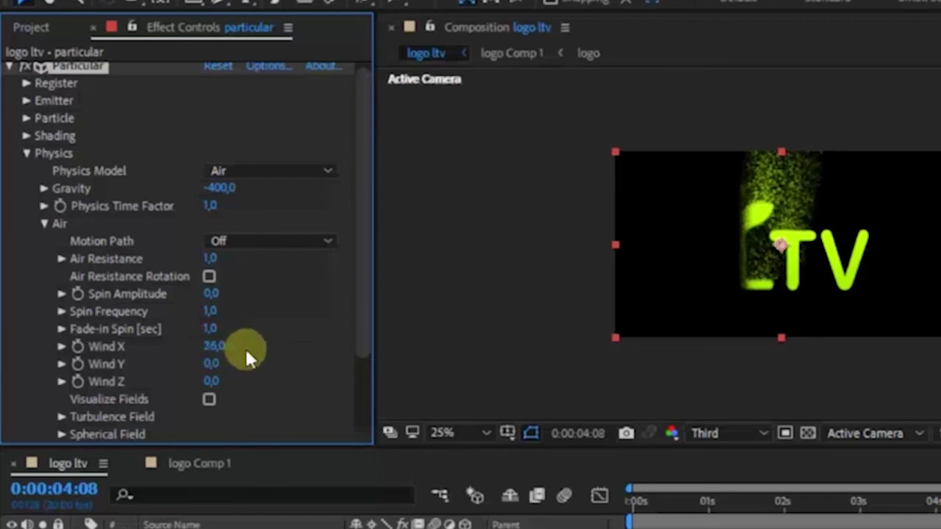
left_click(216, 346)
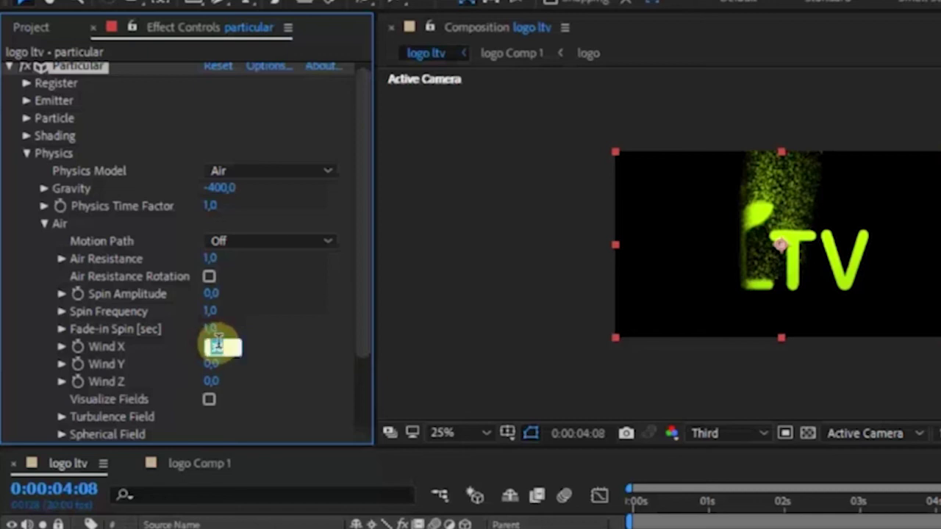
type("36")
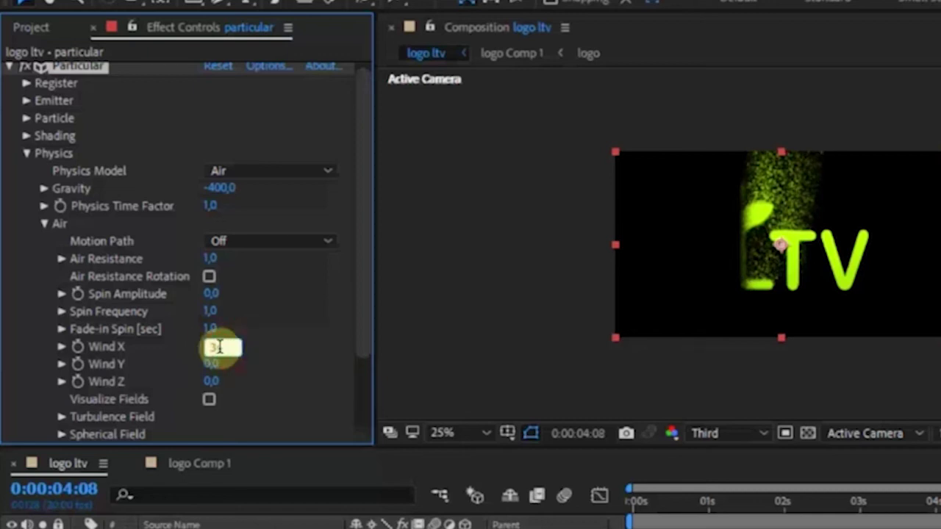
type("40")
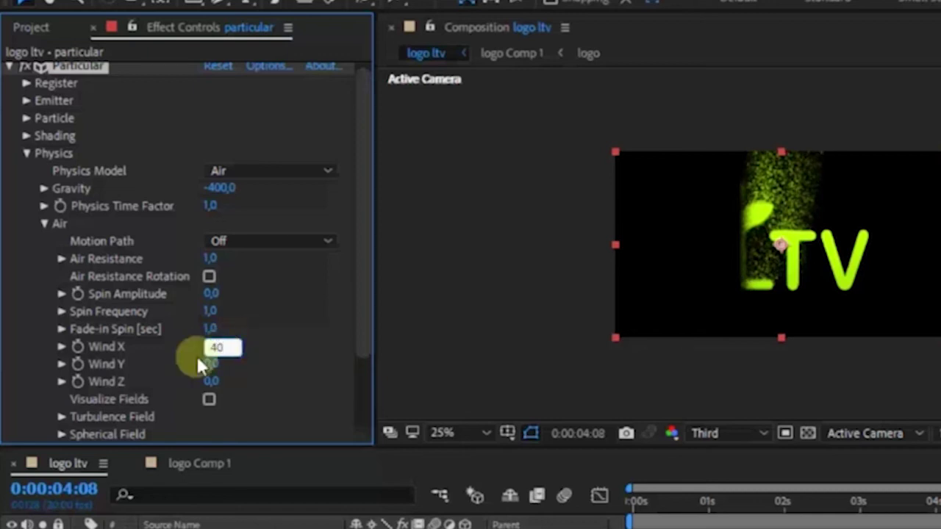
key("Return")
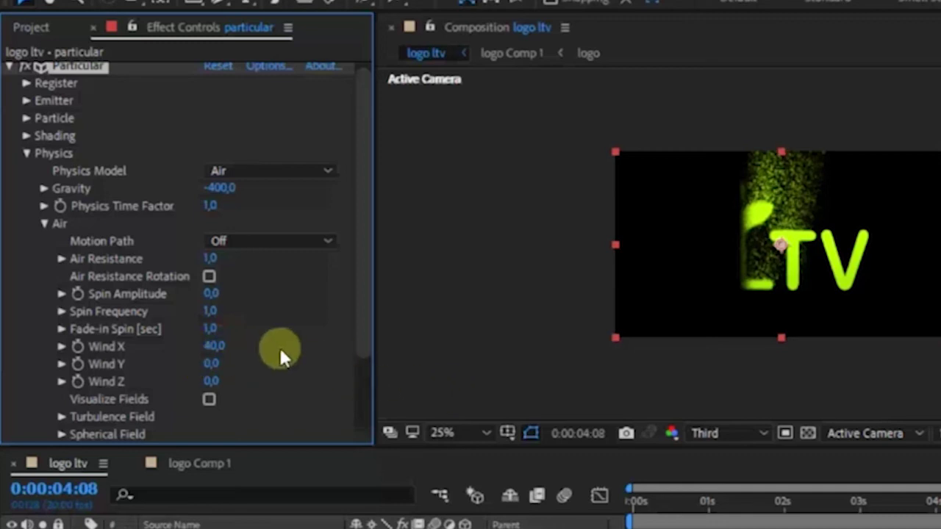
scroll(87, 324, "down", 2)
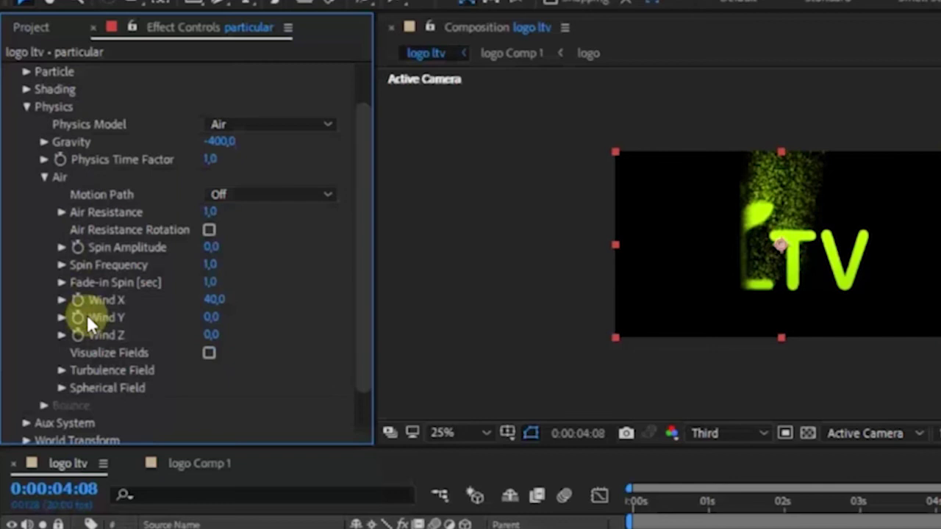
Step: Raise Turbulence Field Affect Position from 178 to 230, then to about 319
left_click(62, 371)
scroll(122, 374, "down", 8)
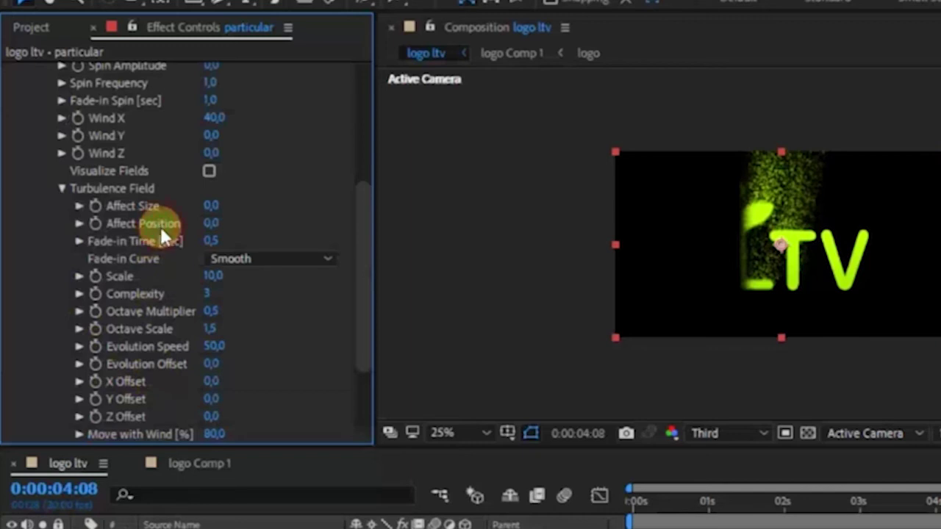
left_click_drag(211, 222, 282, 227)
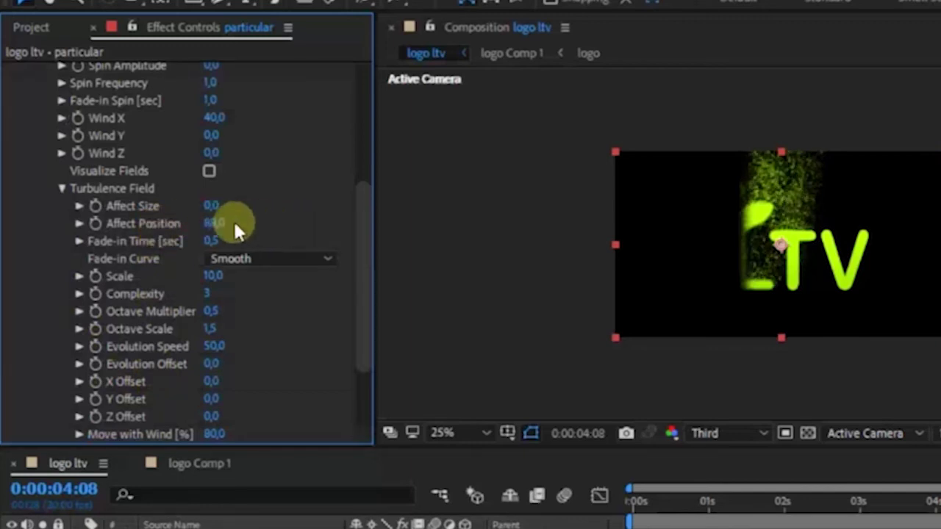
left_click(213, 224)
type("147")
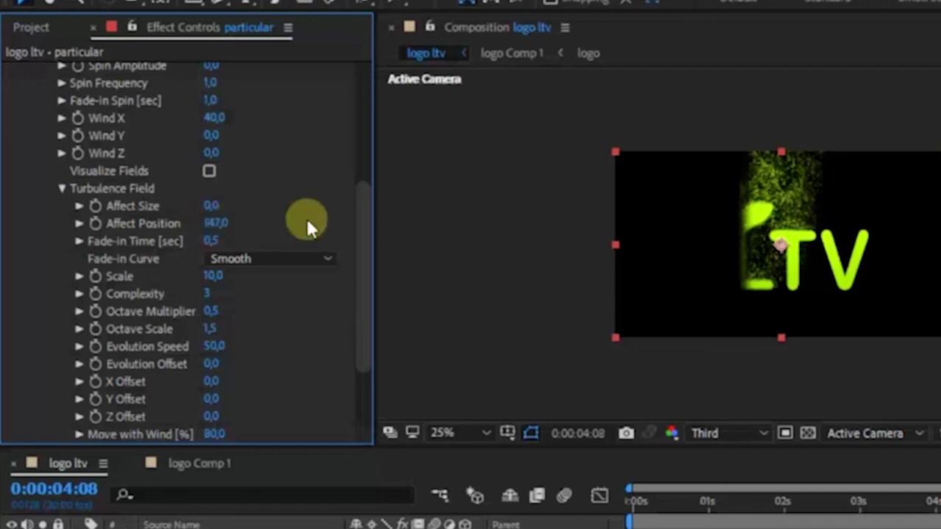
type("178")
key("Return")
left_click(213, 222)
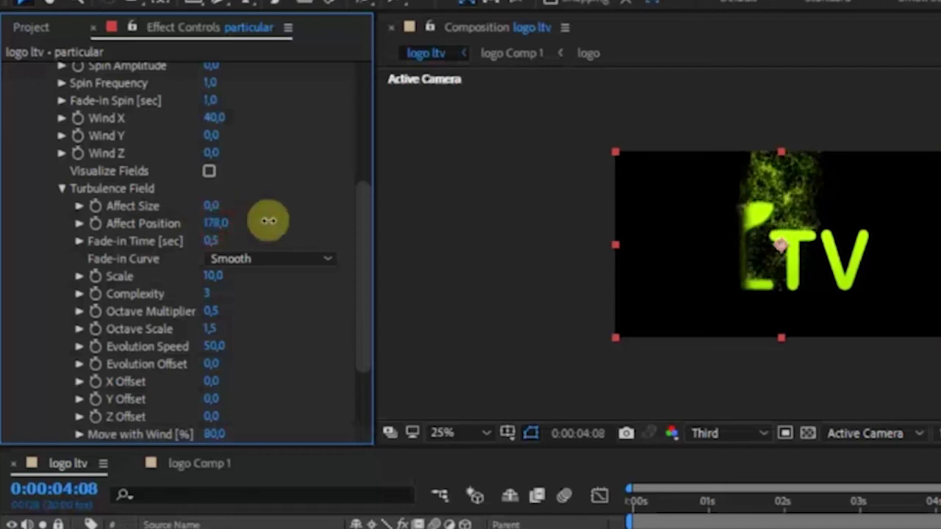
type("230")
key("Return")
mouse_move(213, 223)
left_mouse_down()
mouse_move(230, 218)
mouse_move(218, 224)
mouse_move(229, 227)
left_mouse_up()
left_click(218, 224)
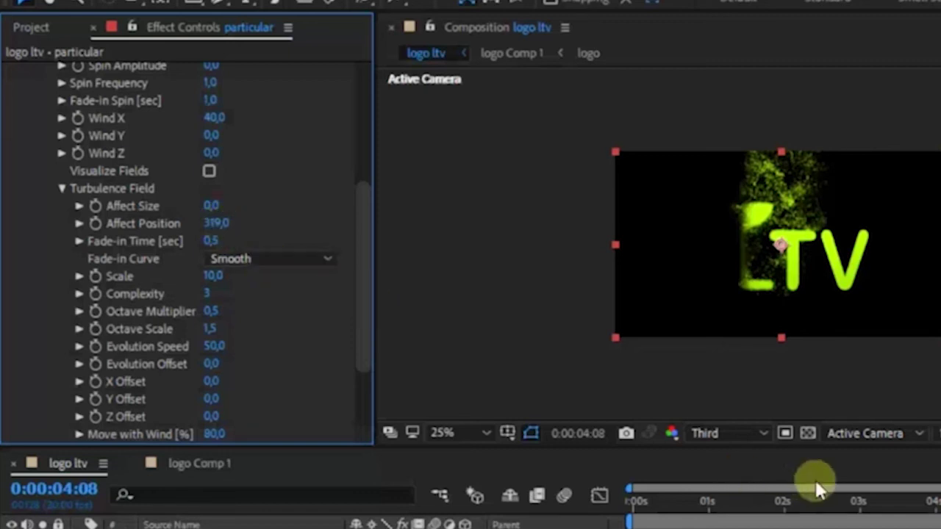
Step: Scrub the timeline from 3 seconds to 4:02 to preview the particle dissolve
left_click(828, 505)
left_click(860, 504)
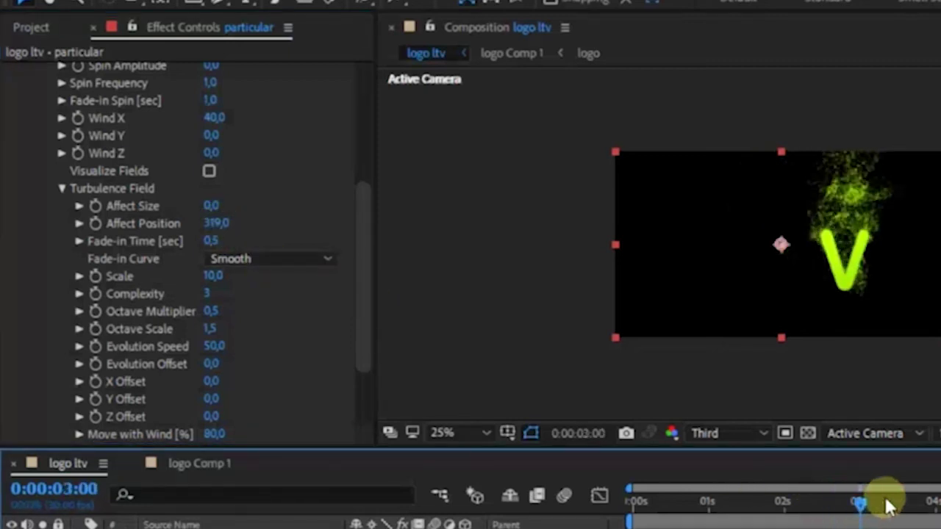
left_click_drag(889, 506, 936, 503)
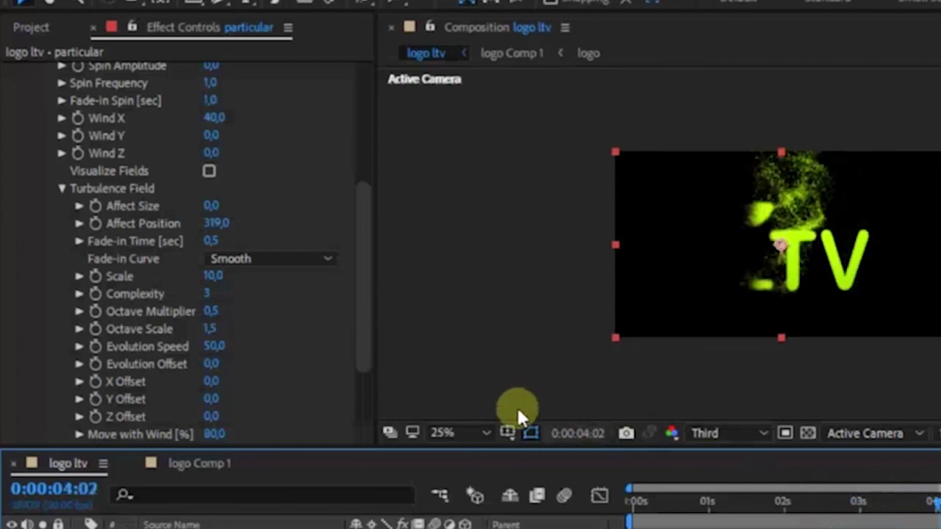
Step: Change the Turbulence Field Fade-in Time from 0,5 to 0,2
left_click(219, 242)
left_click(229, 244)
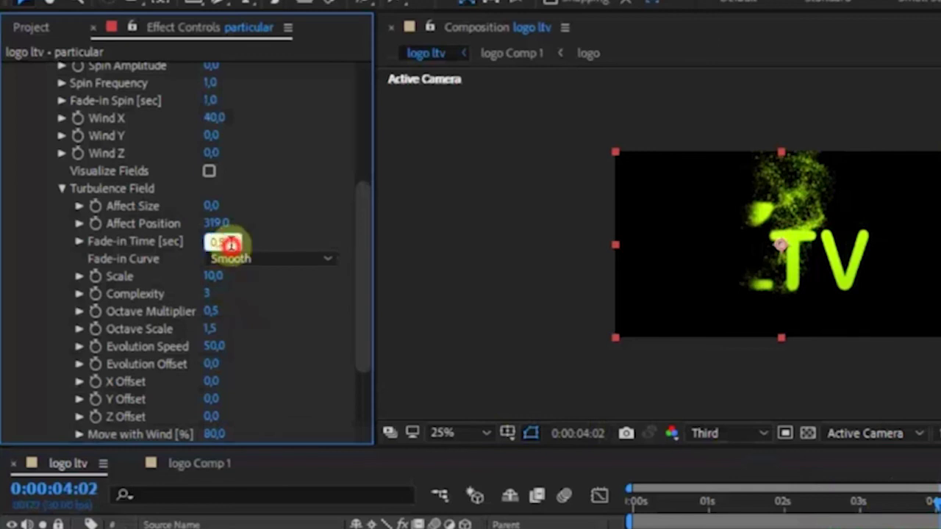
type(",2")
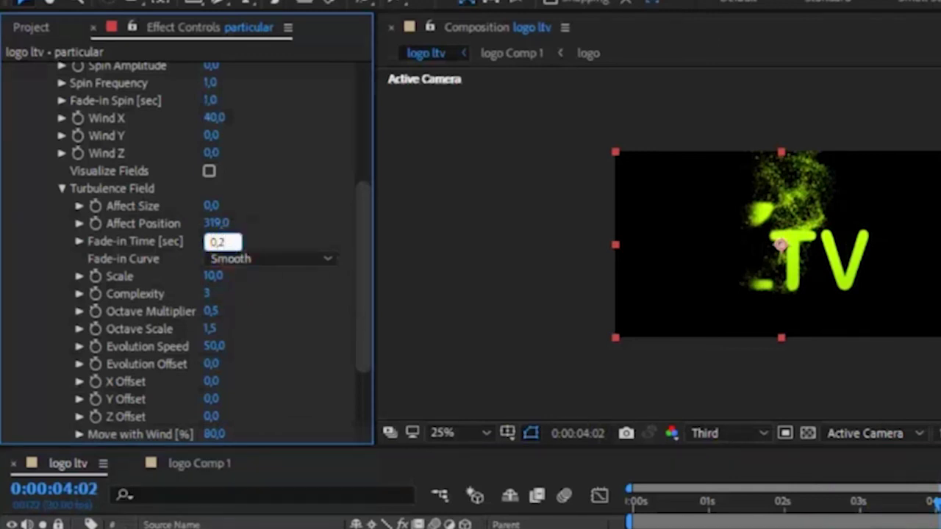
key("Return")
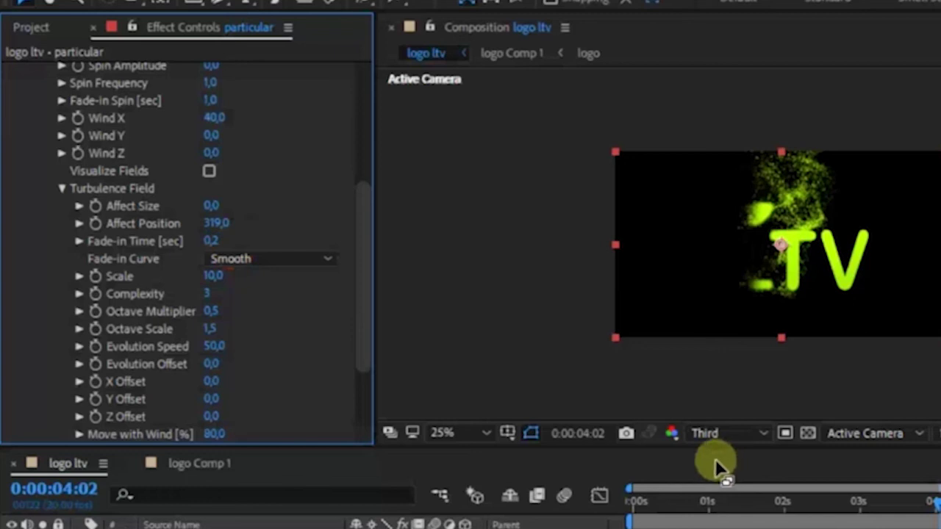
left_click(715, 459)
scroll(197, 286, "up", 5)
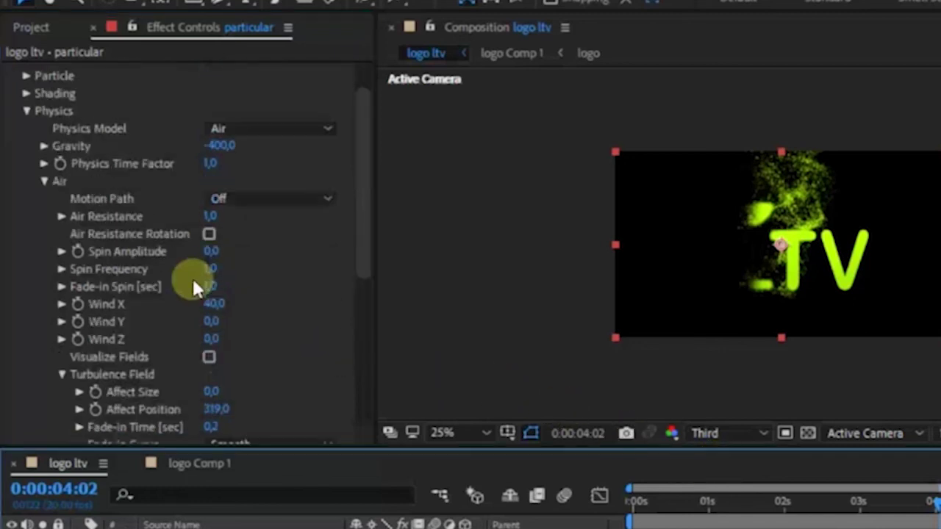
Step: Collapse Air and Physics, then set Rendering > Motion Blur to On
left_click(45, 182)
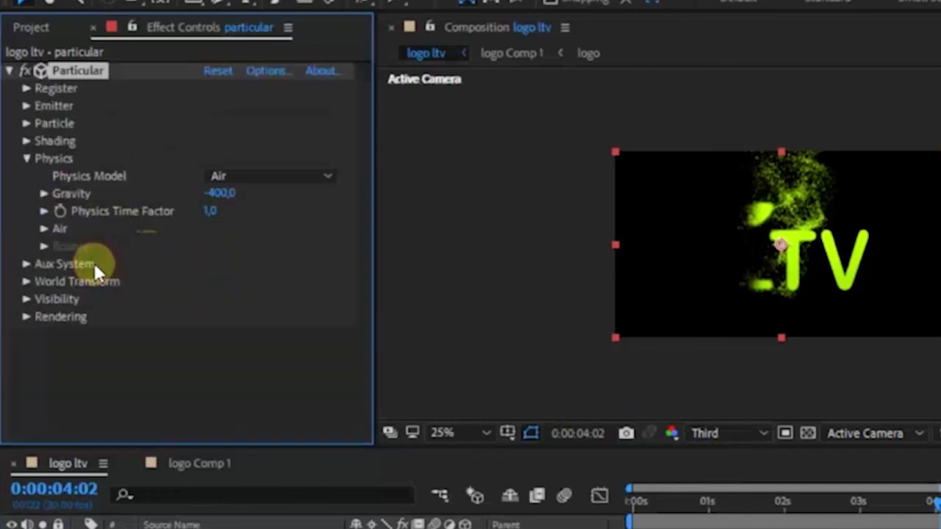
left_click(26, 159)
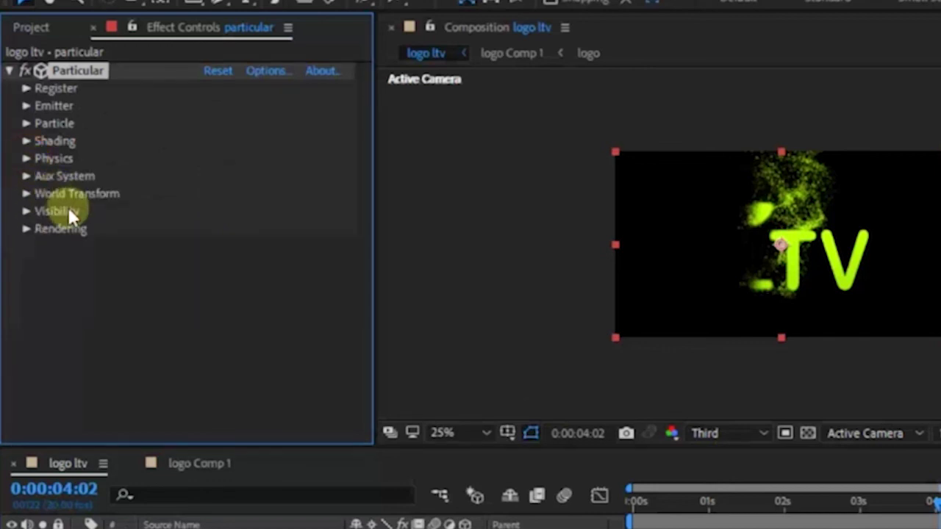
left_click(26, 230)
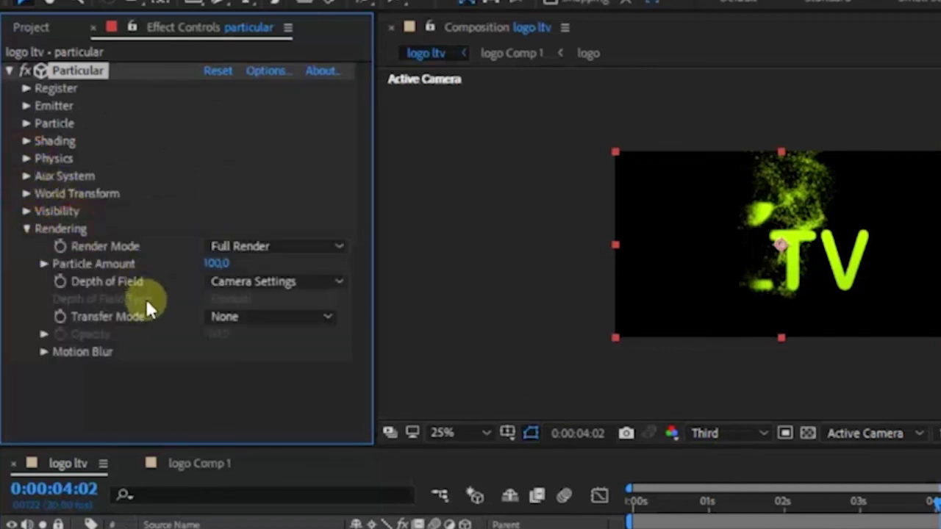
left_click(44, 352)
scroll(165, 366, "down", 2)
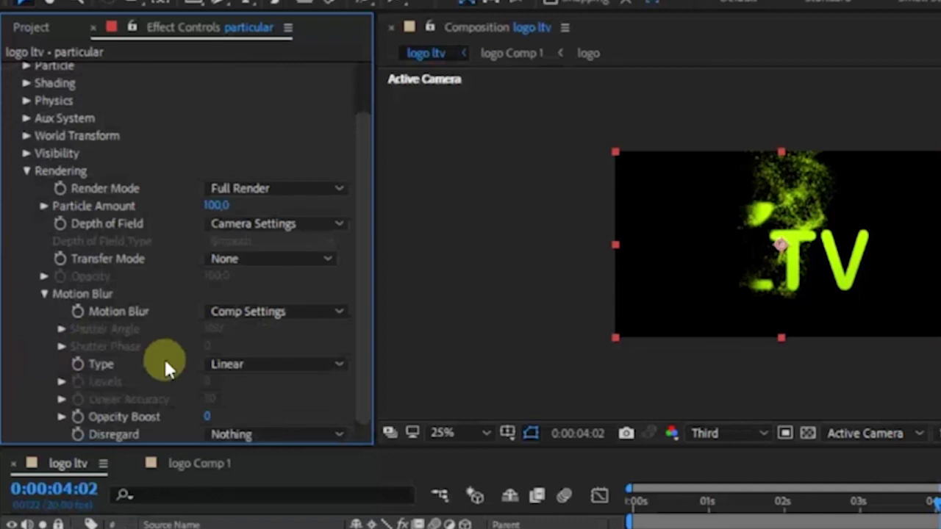
left_click(246, 313)
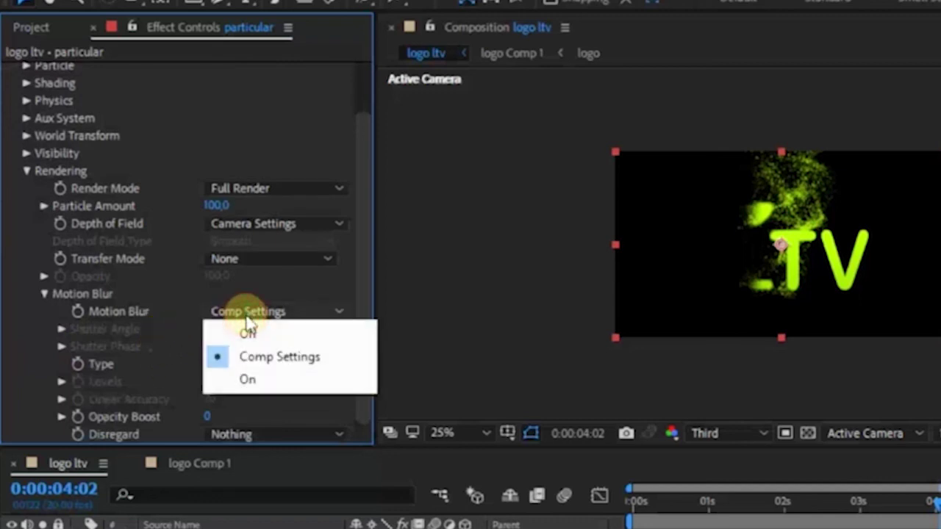
left_click(251, 380)
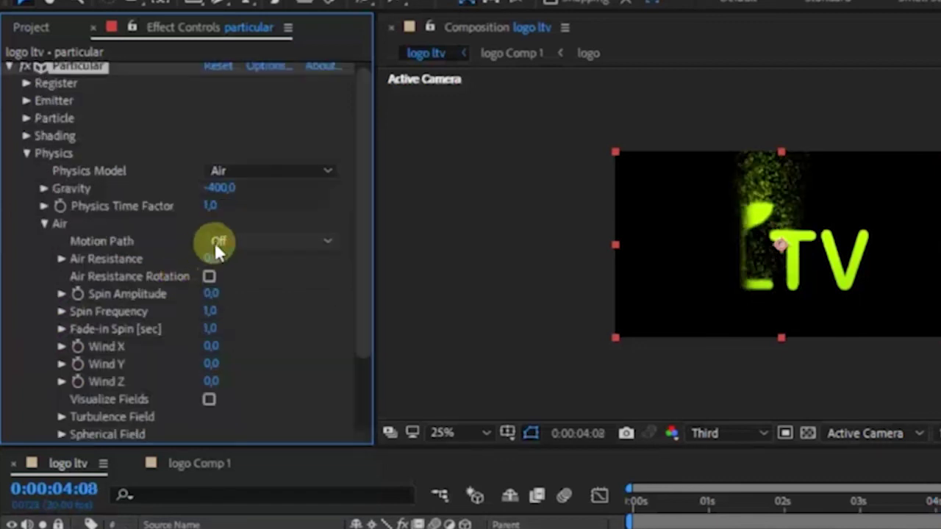
Step: Enter 1 as the Air Resistance value under Physics > Air
left_click(213, 259)
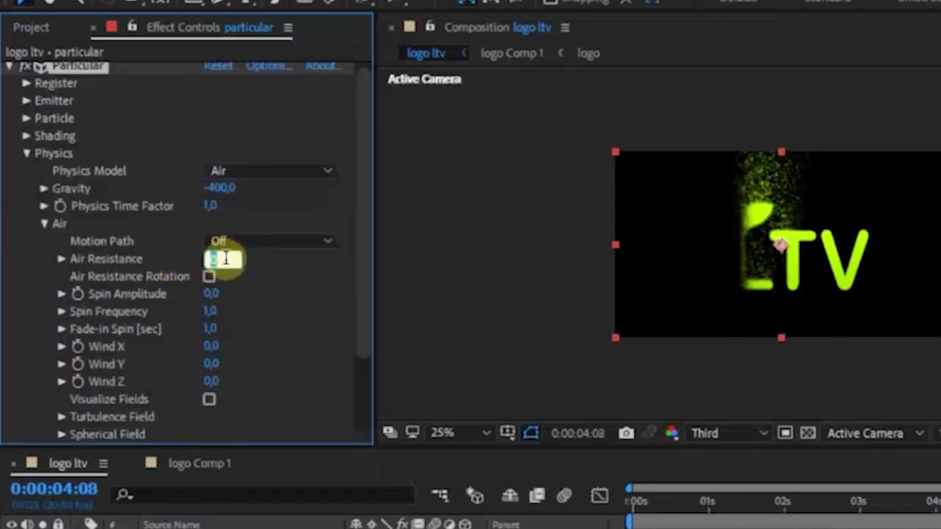
type("1")
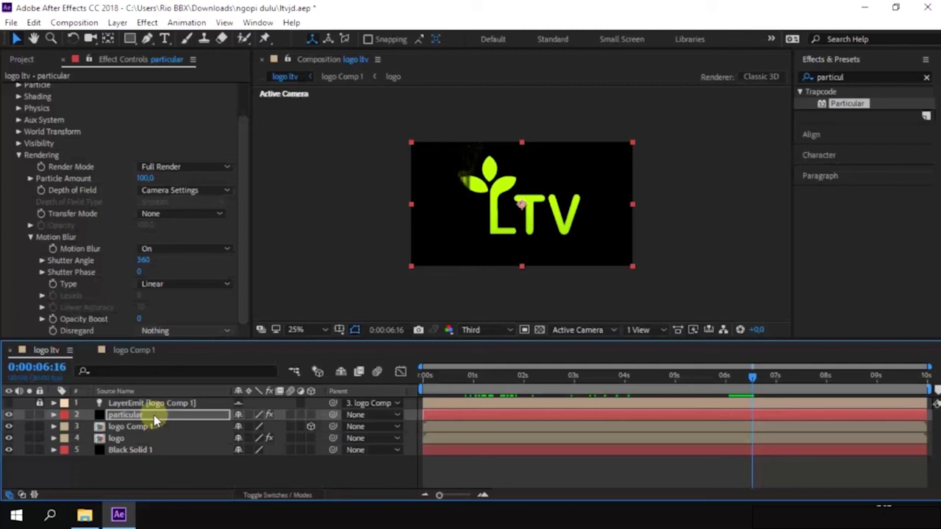
Step: Scrub the logo layer's Linear Wipe Feather from 15 up to 300
left_click(152, 440)
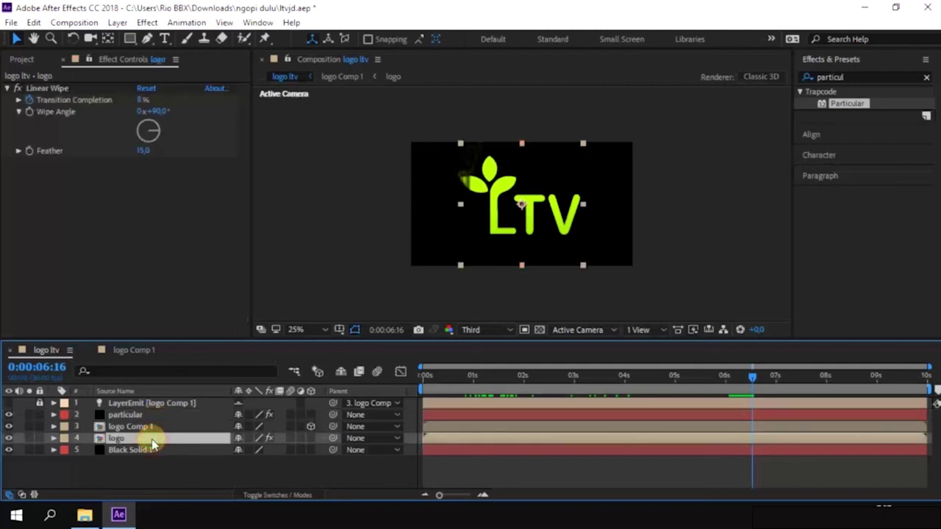
left_click(142, 151)
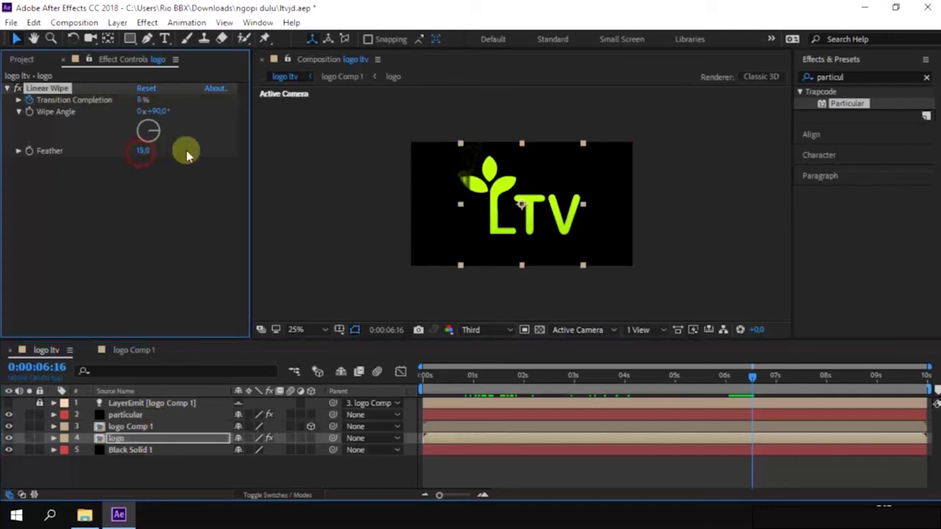
left_click_drag(142, 150, 258, 152)
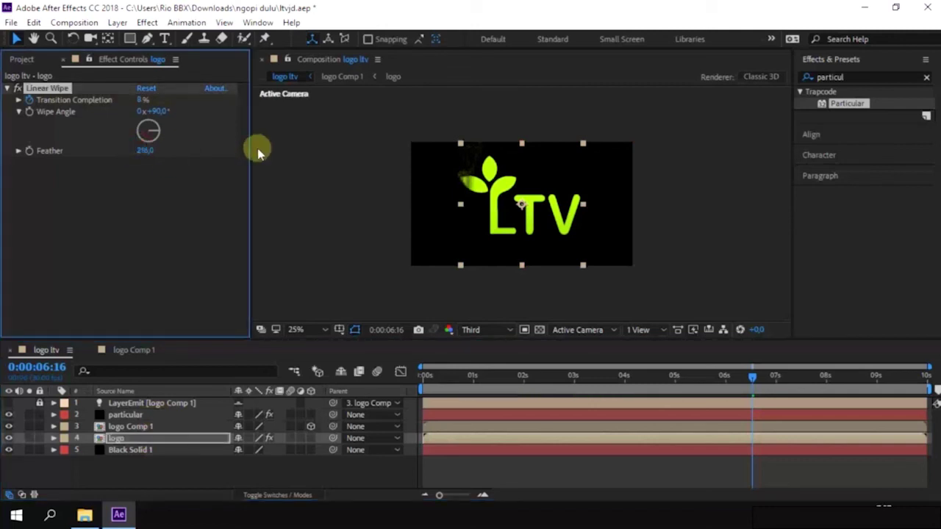
left_click_drag(145, 151, 183, 157)
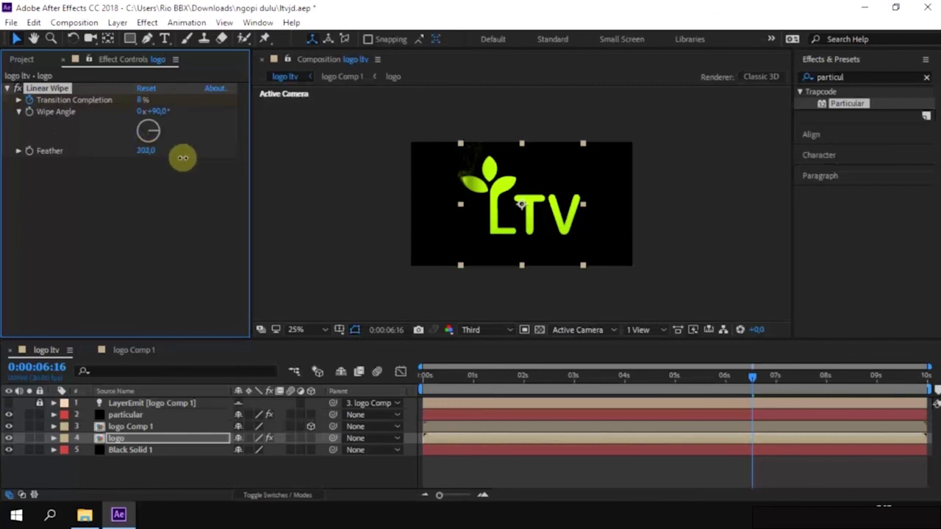
left_click_drag(182, 158, 183, 159)
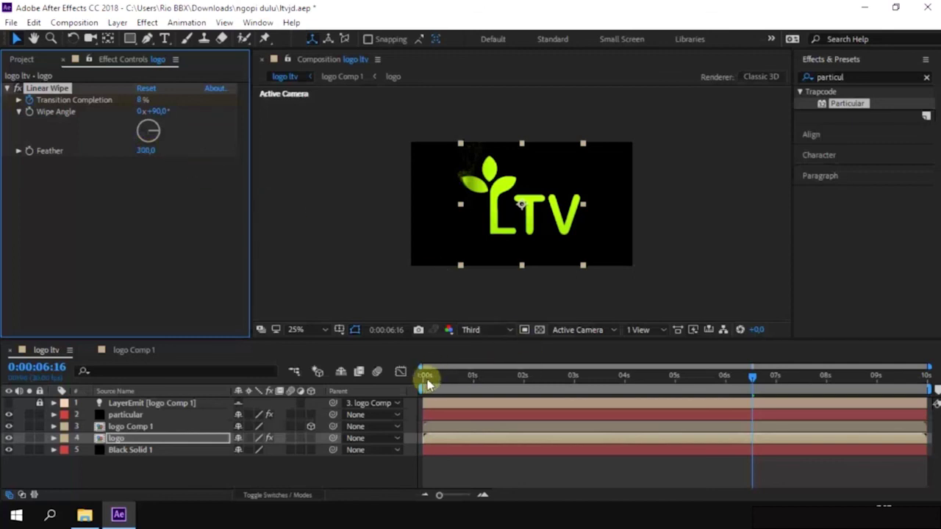
Step: End the work area at 8 seconds and trim the logo ltv comp to it
left_click(434, 496)
left_click(494, 390)
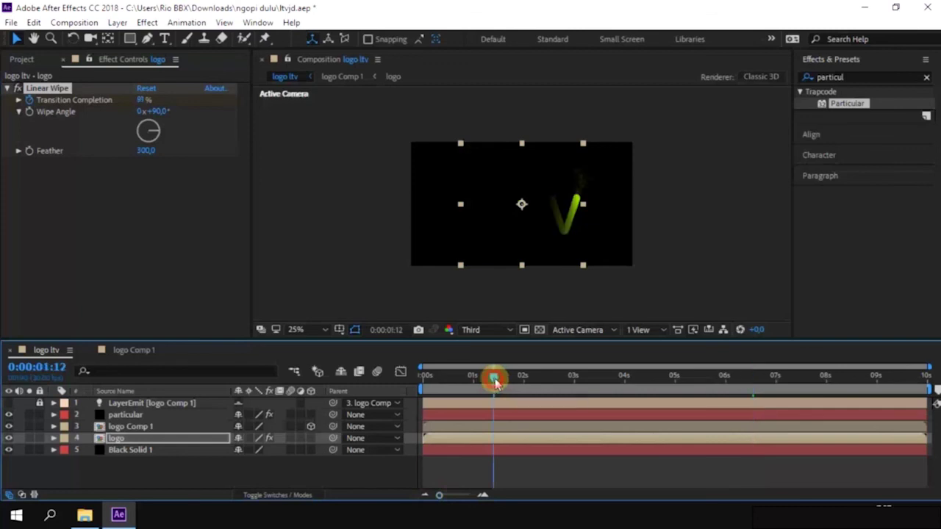
left_click(827, 395)
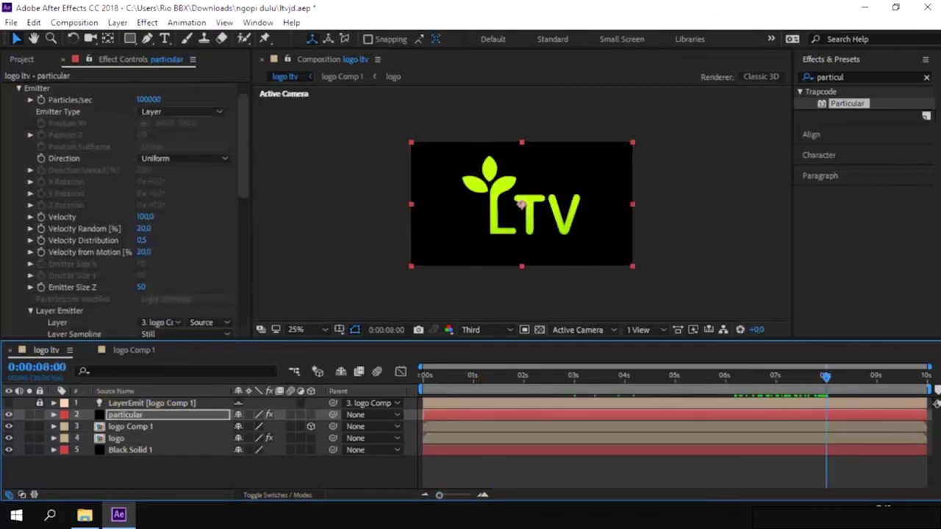
left_click_drag(928, 390, 825, 414)
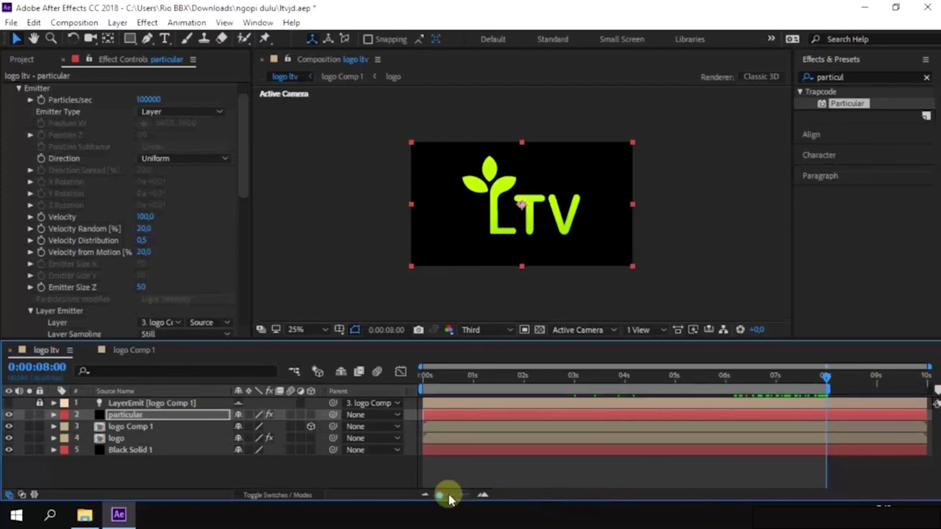
mouse_move(446, 497)
left_mouse_down()
mouse_move(468, 496)
mouse_move(439, 495)
left_mouse_up()
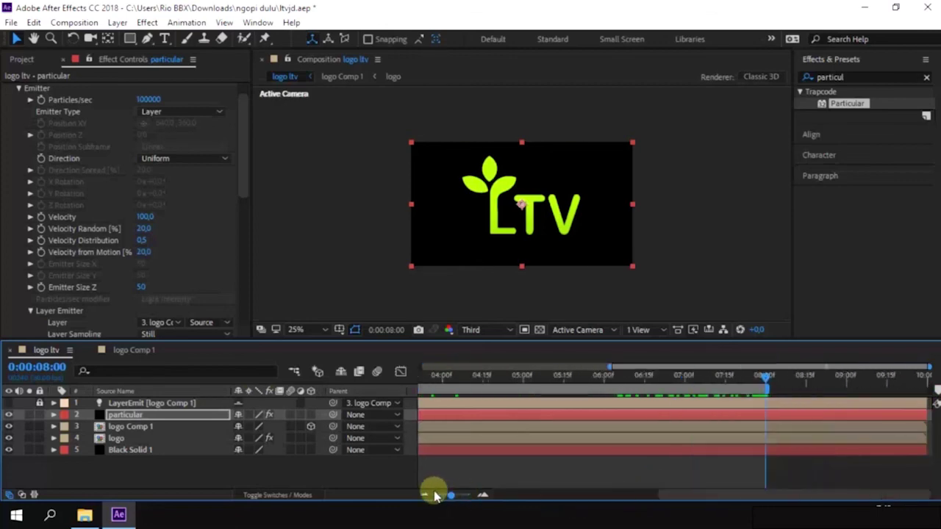
right_click(536, 384)
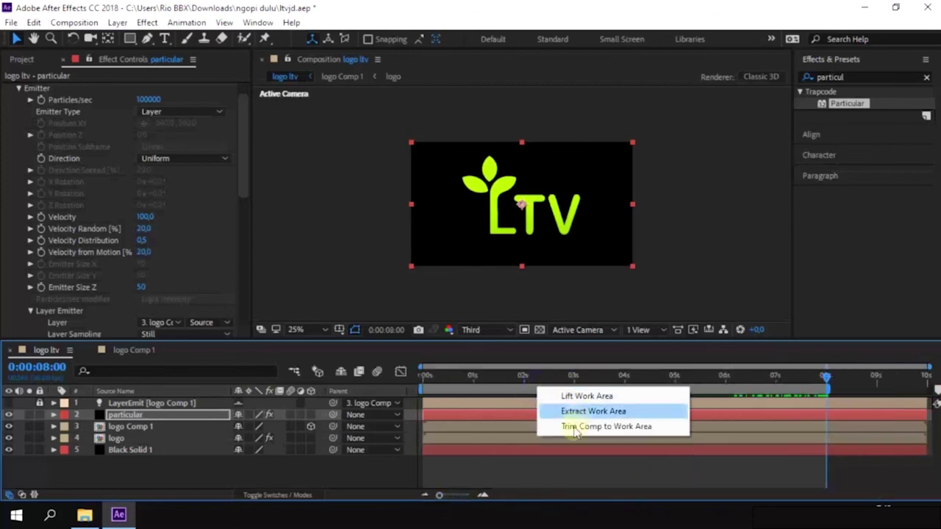
left_click(575, 430)
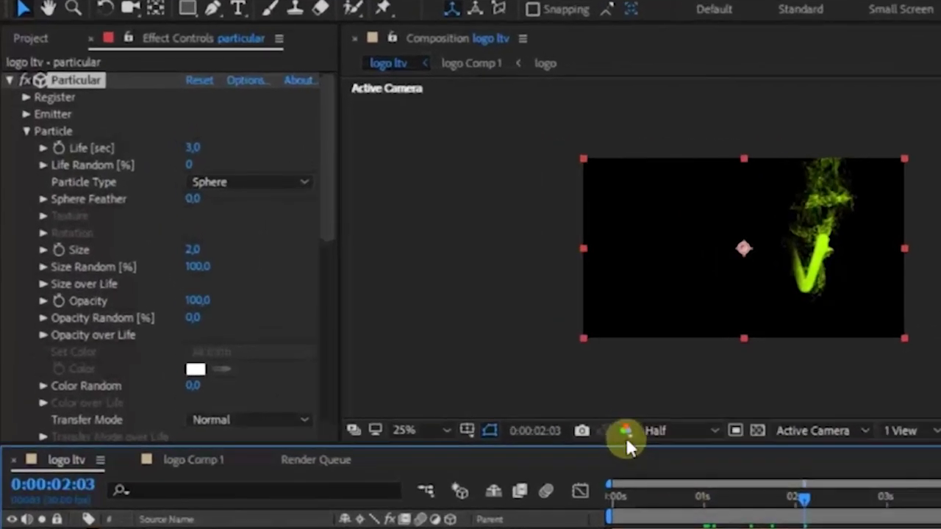
Step: Change the Particle Type to Glow Sphere (No DOF)
left_click(217, 182)
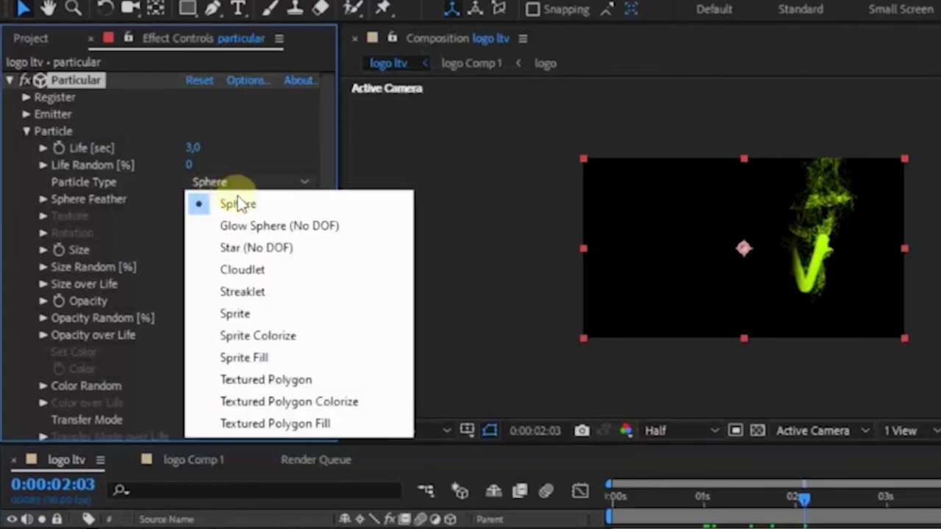
left_click(332, 228)
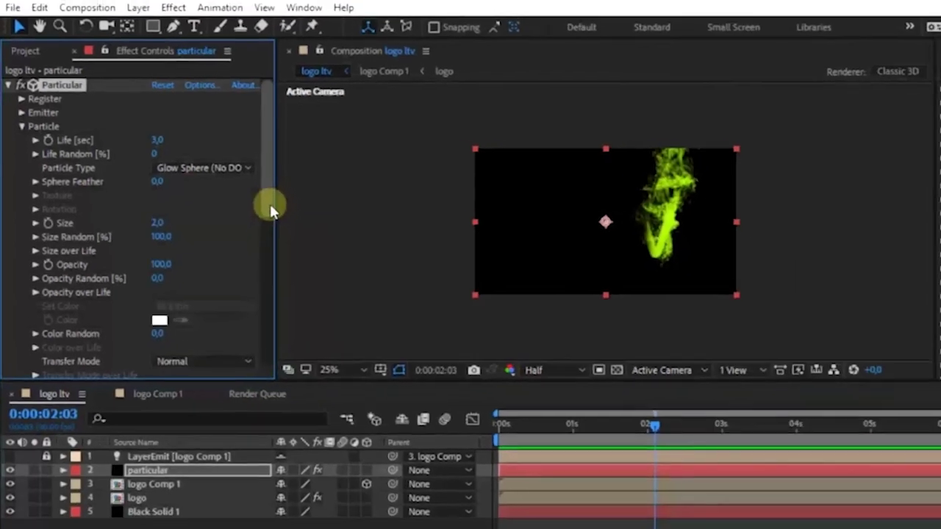